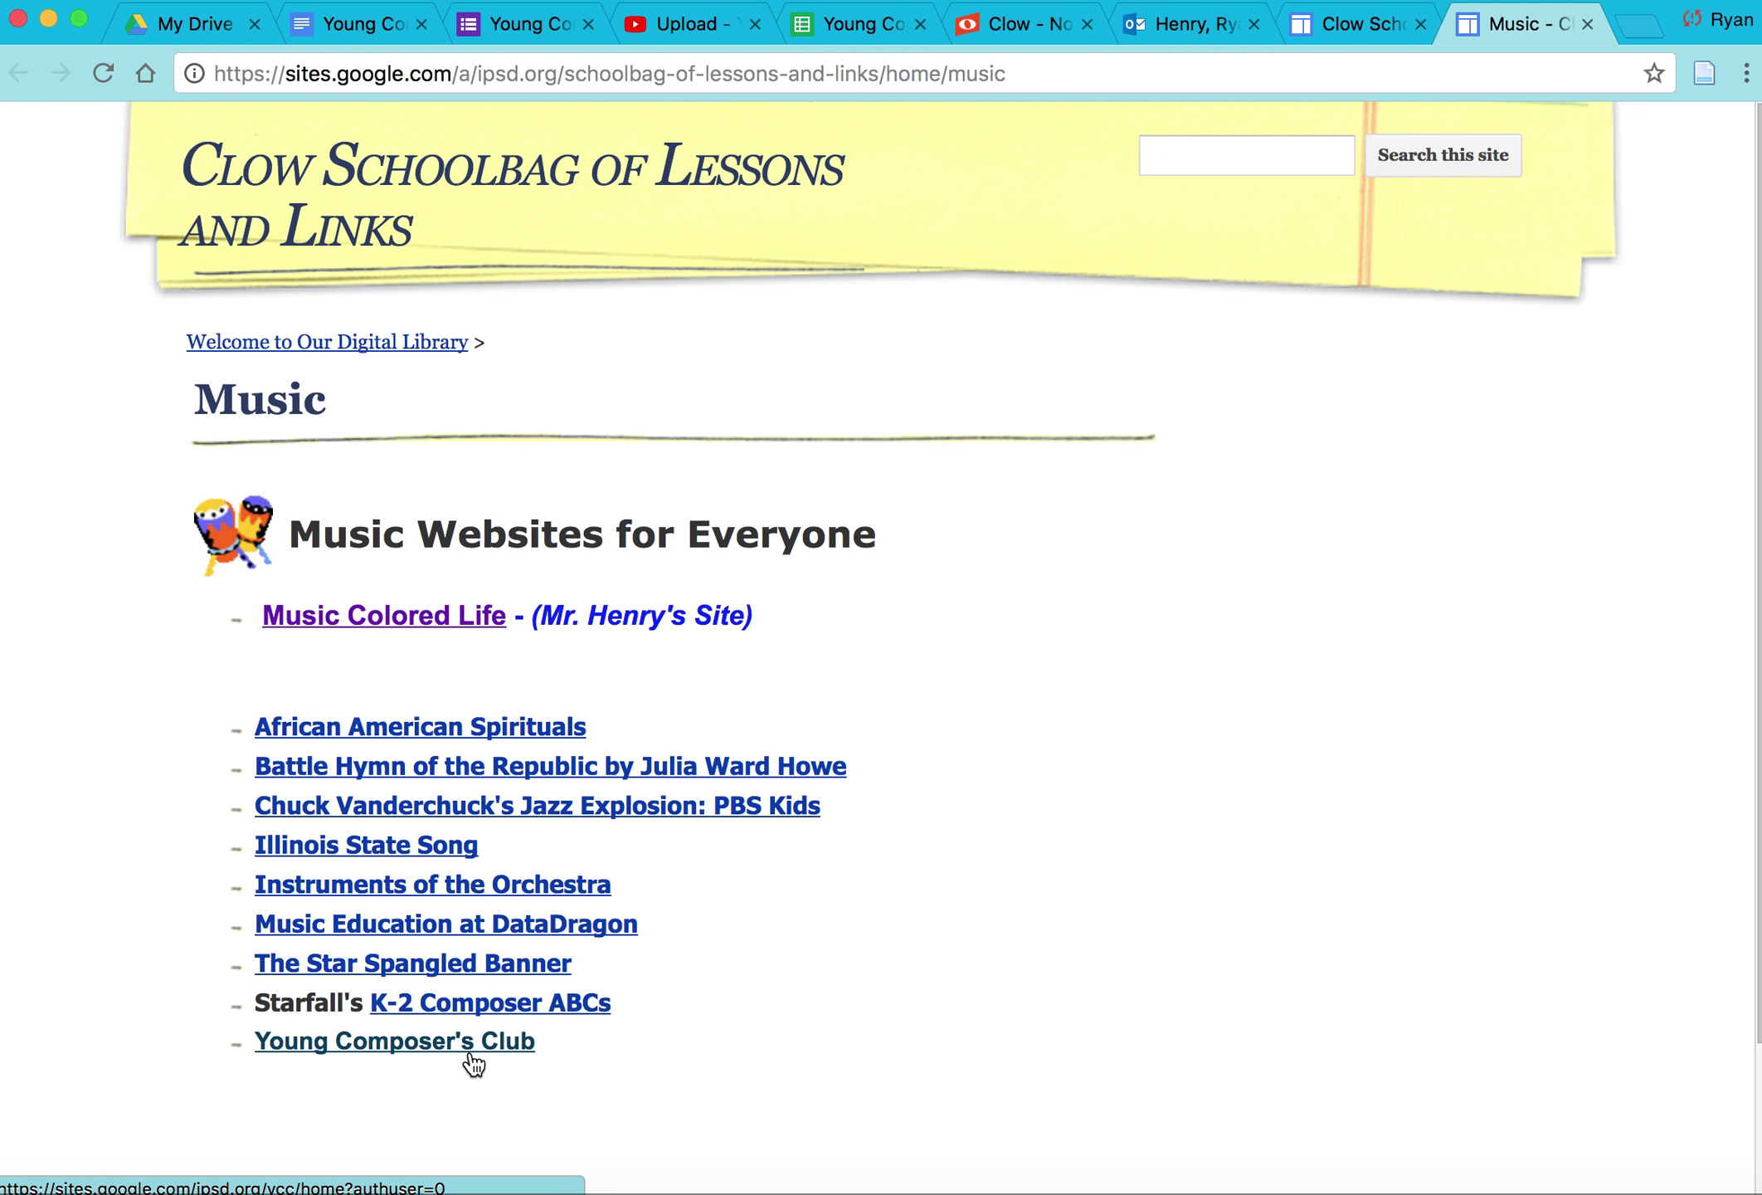
Step: Open the Young Composer's Club site from the Music page and scroll down to the Clow Noteflight Site link
left_click(401, 1052)
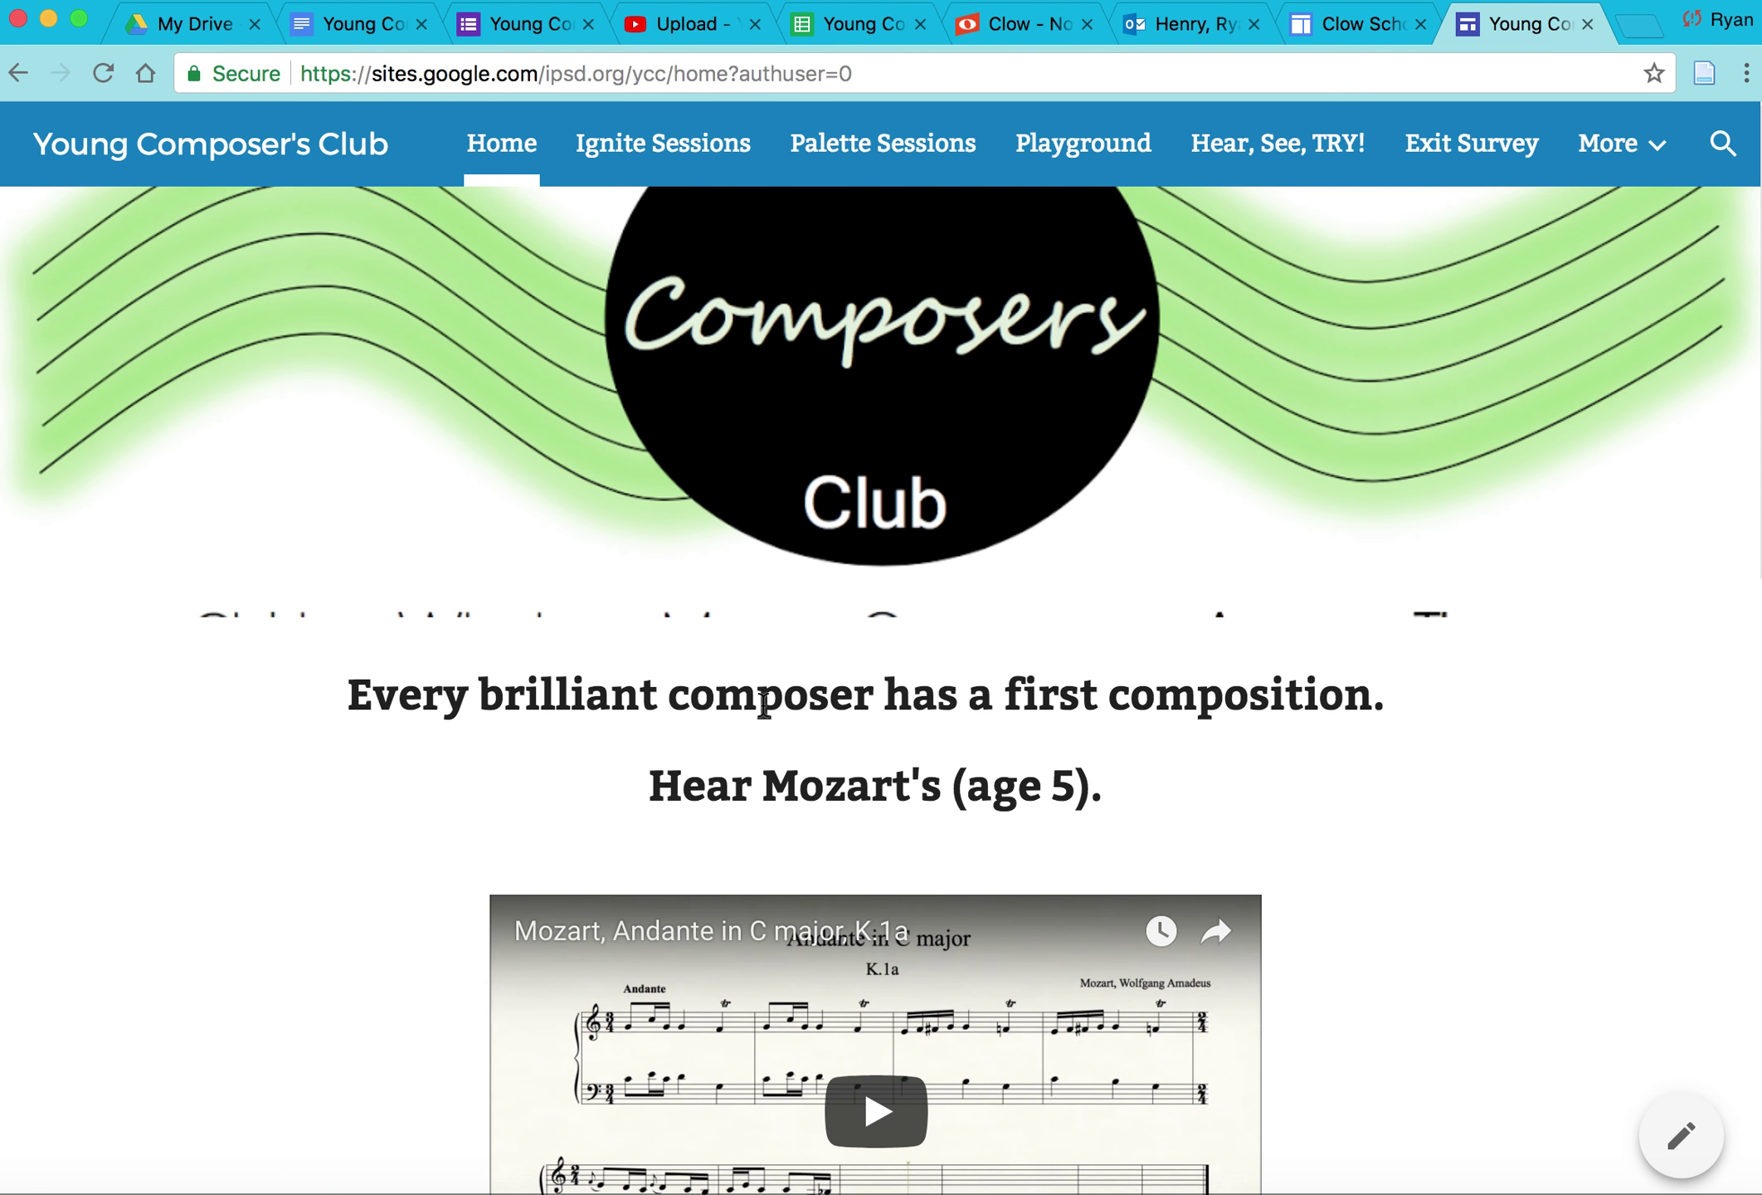
scroll(764, 703, "down", 1)
scroll(763, 704, "down", 10)
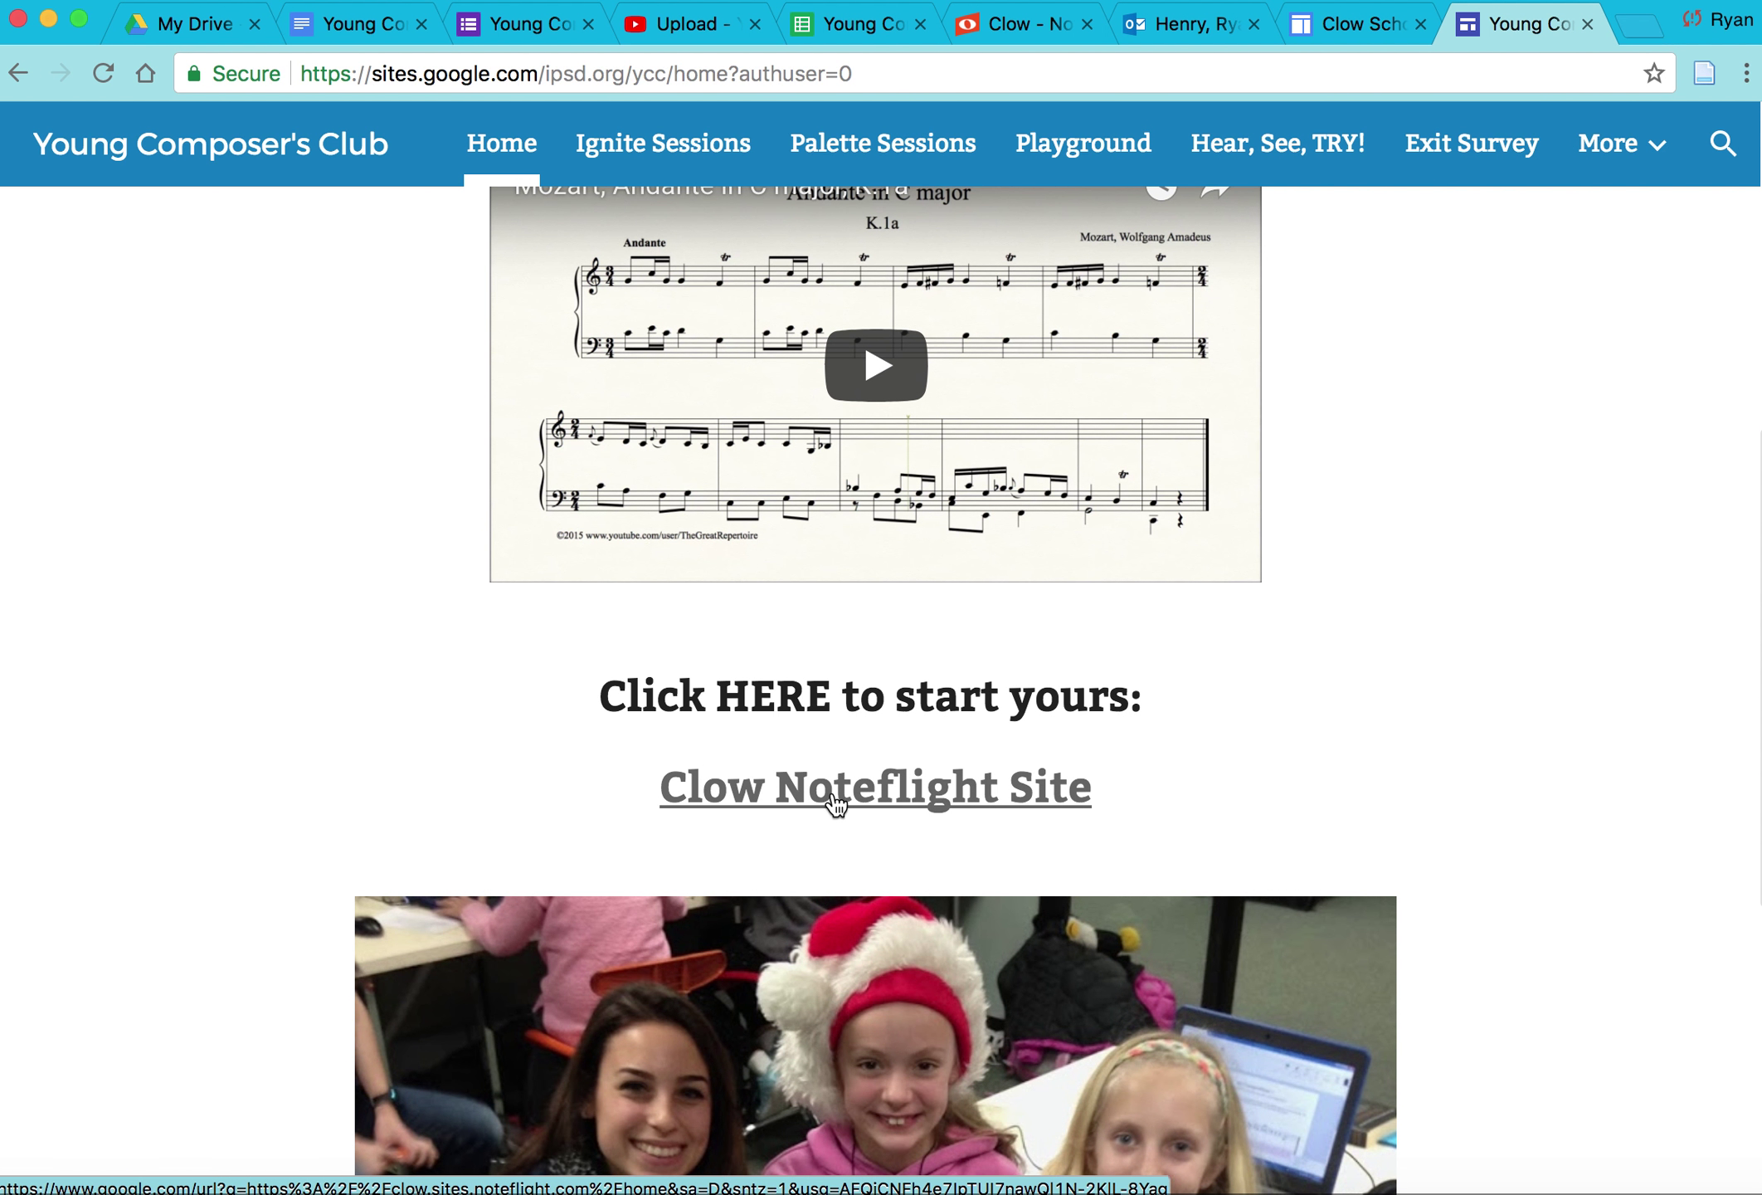
Step: Go to the Clow Noteflight Site and log in with the account username and password
left_click(903, 792)
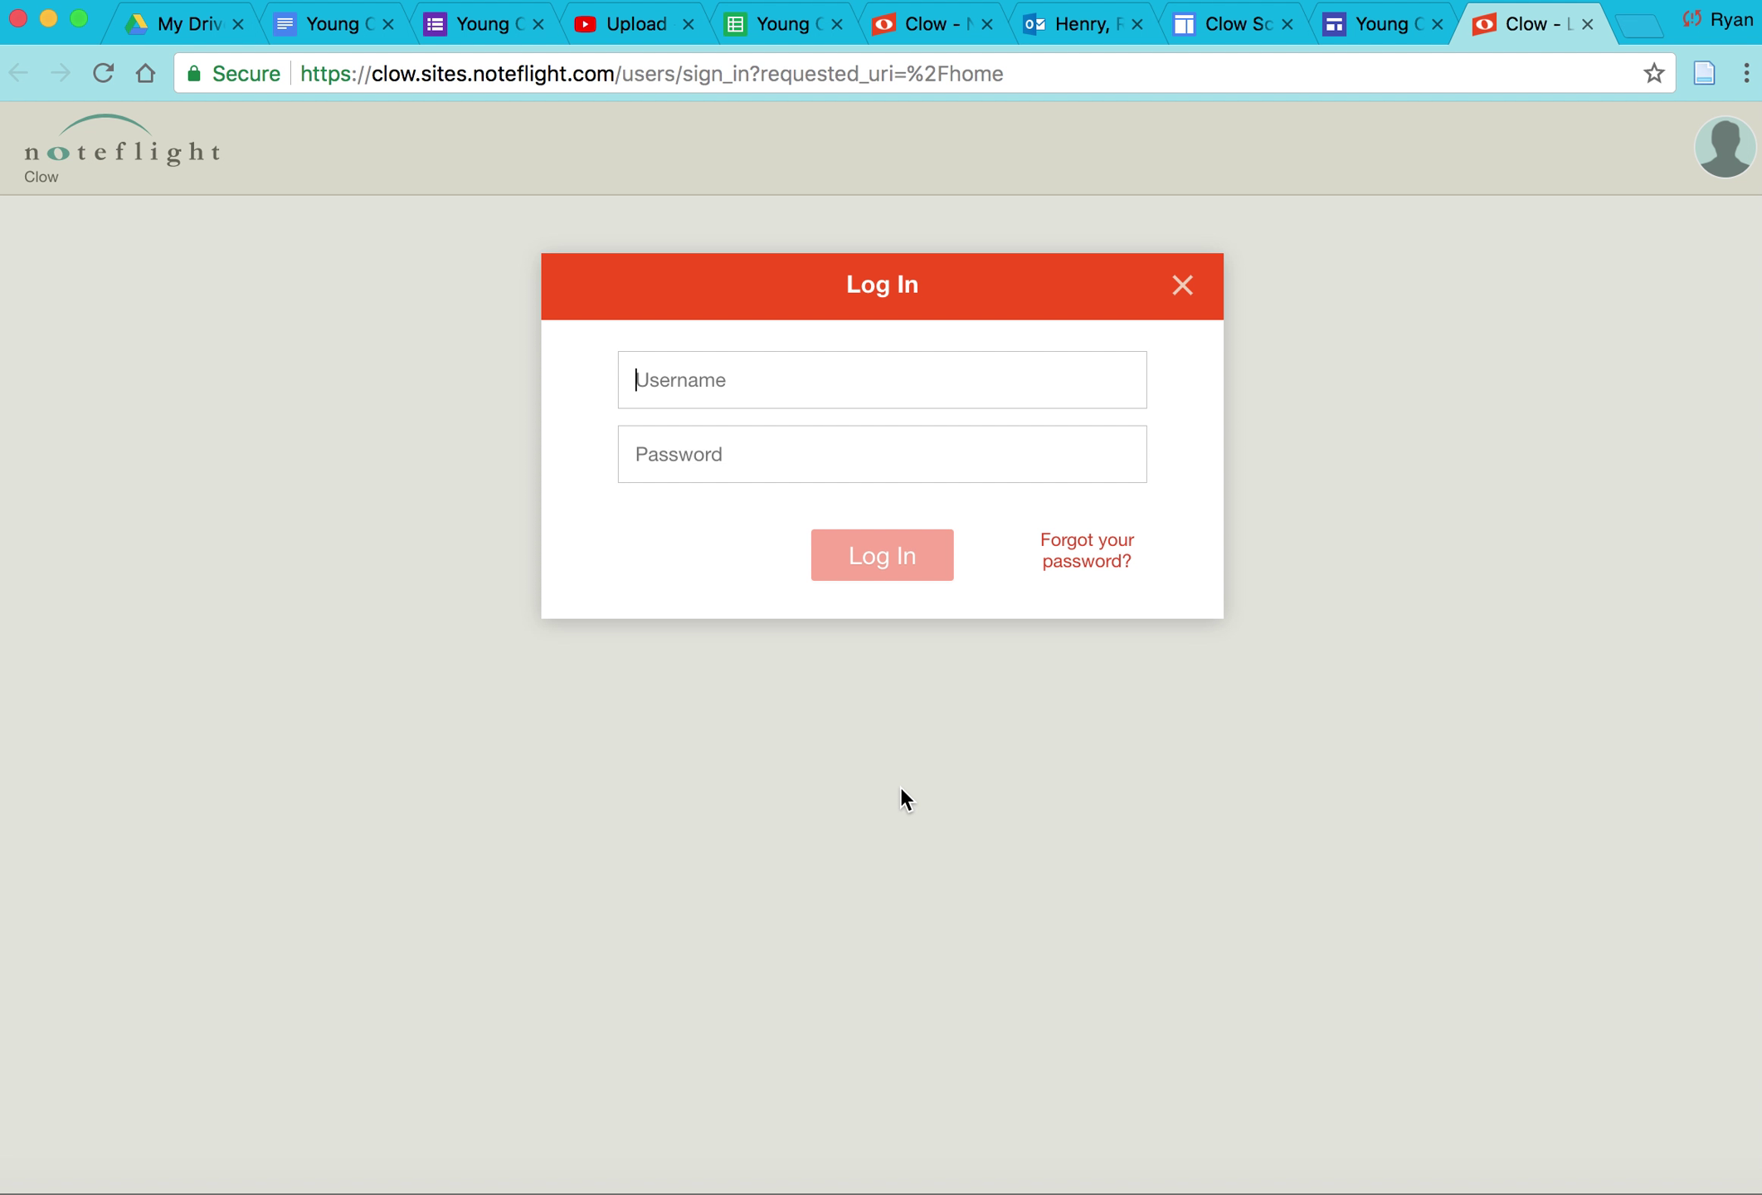
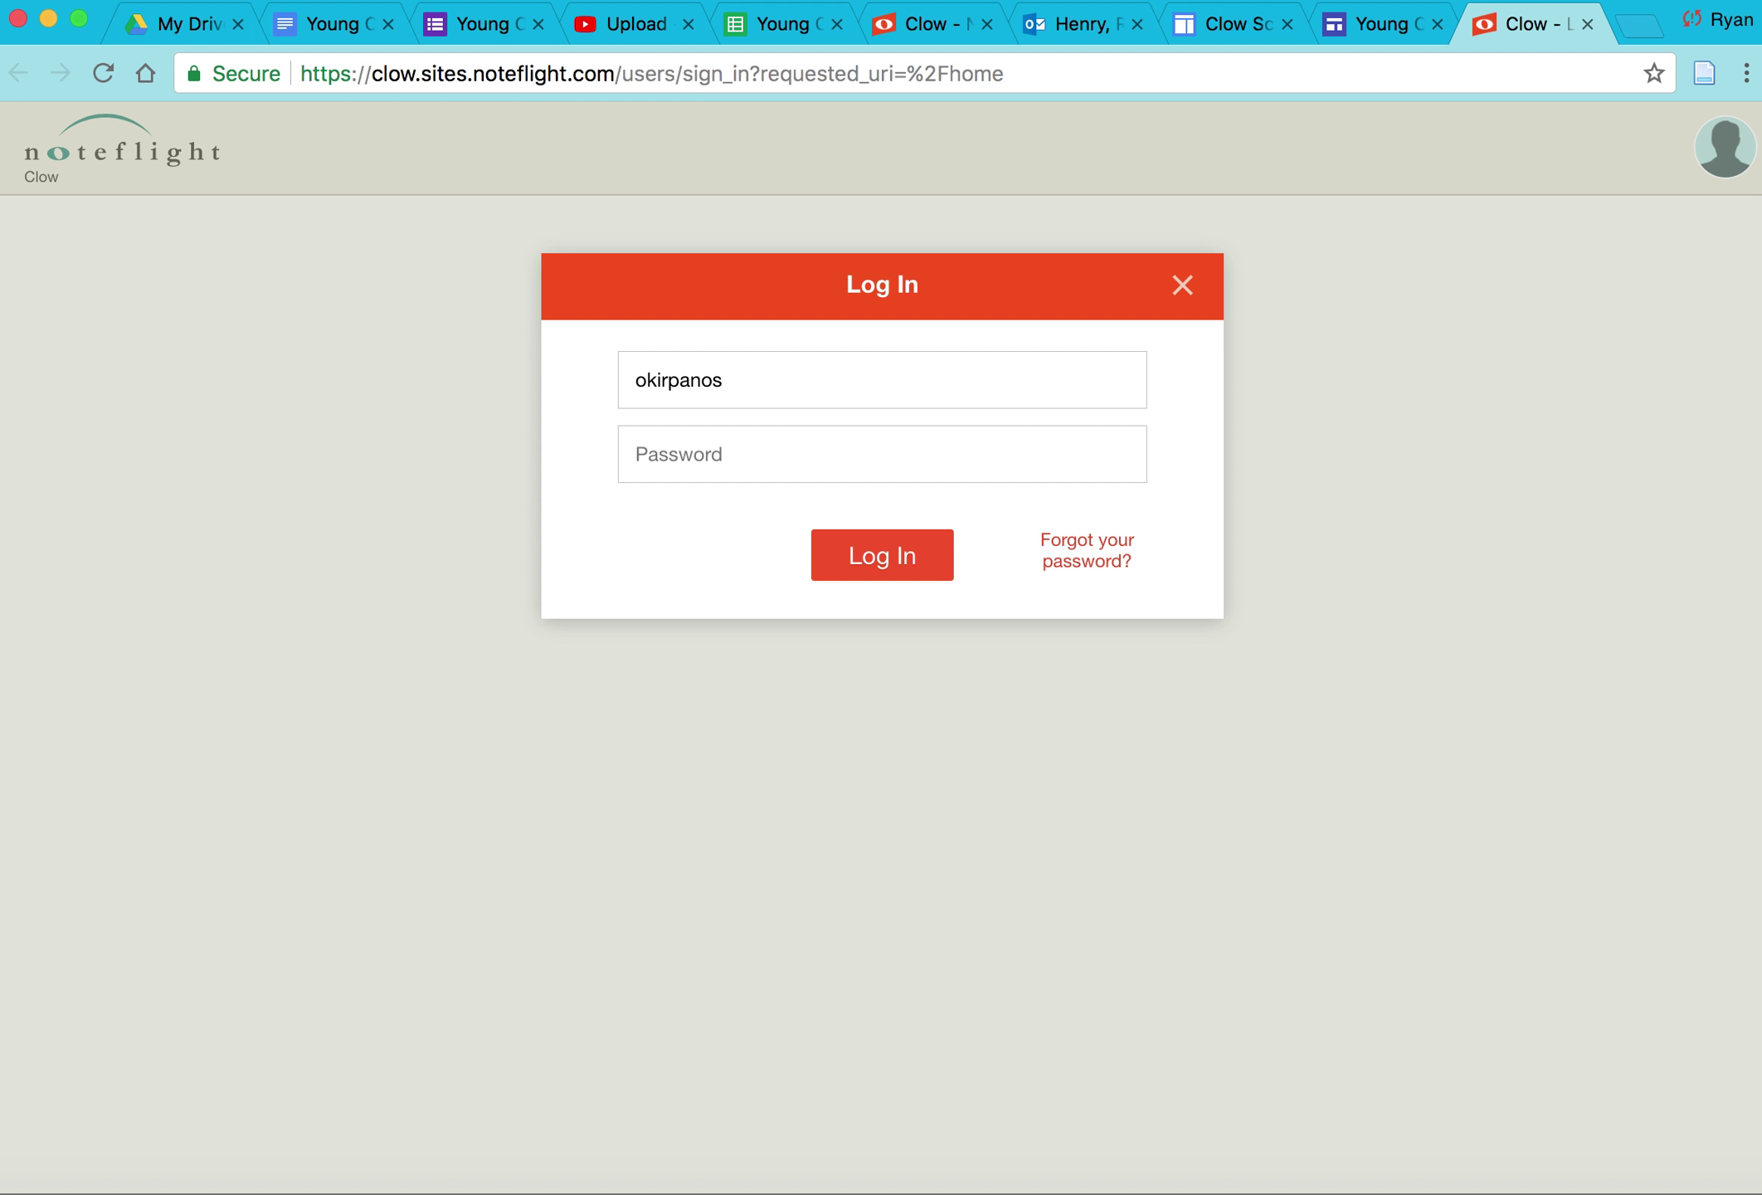
key("Tab")
type("••••••••••")
left_click(930, 564)
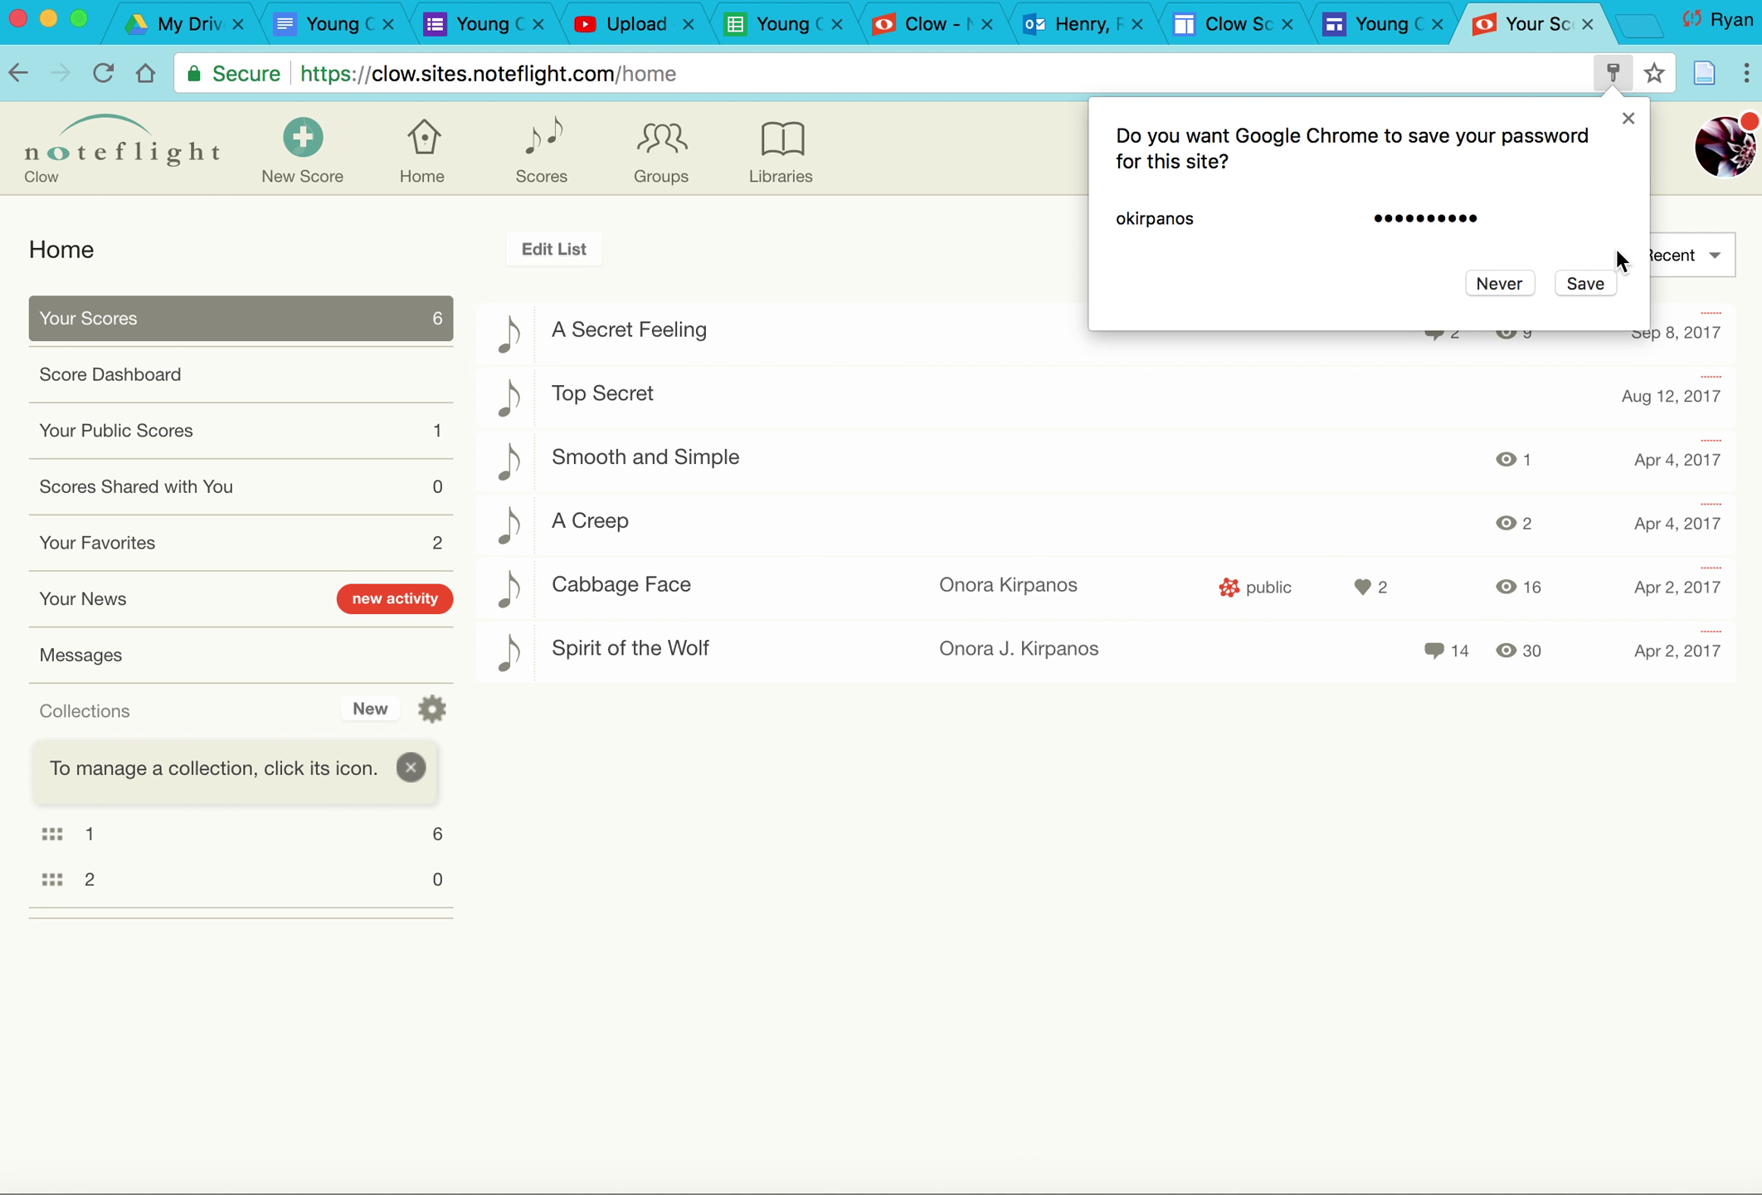
Step: Dismiss the save-password prompt, then view Score Dashboard, Public Scores, Shared Scores, Favorites, News and Messages
left_click(1627, 118)
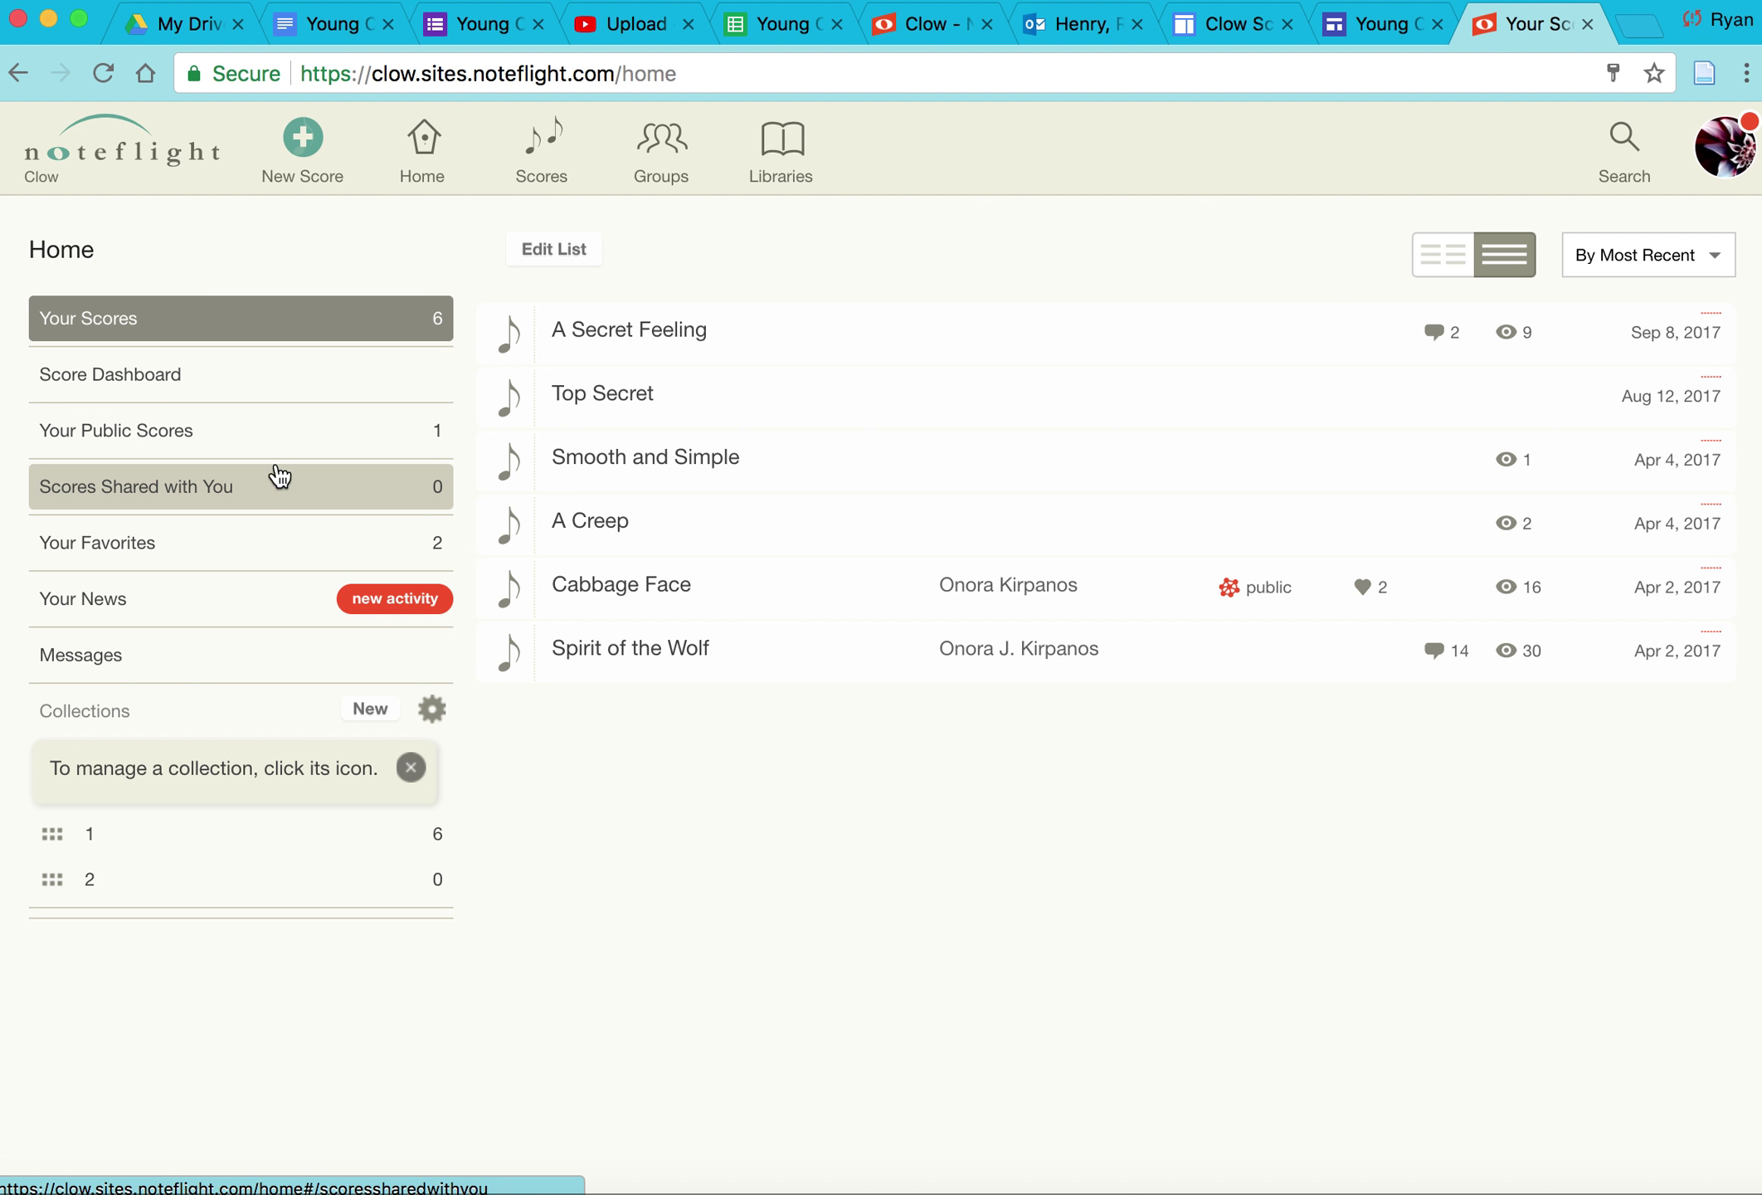
left_click(286, 389)
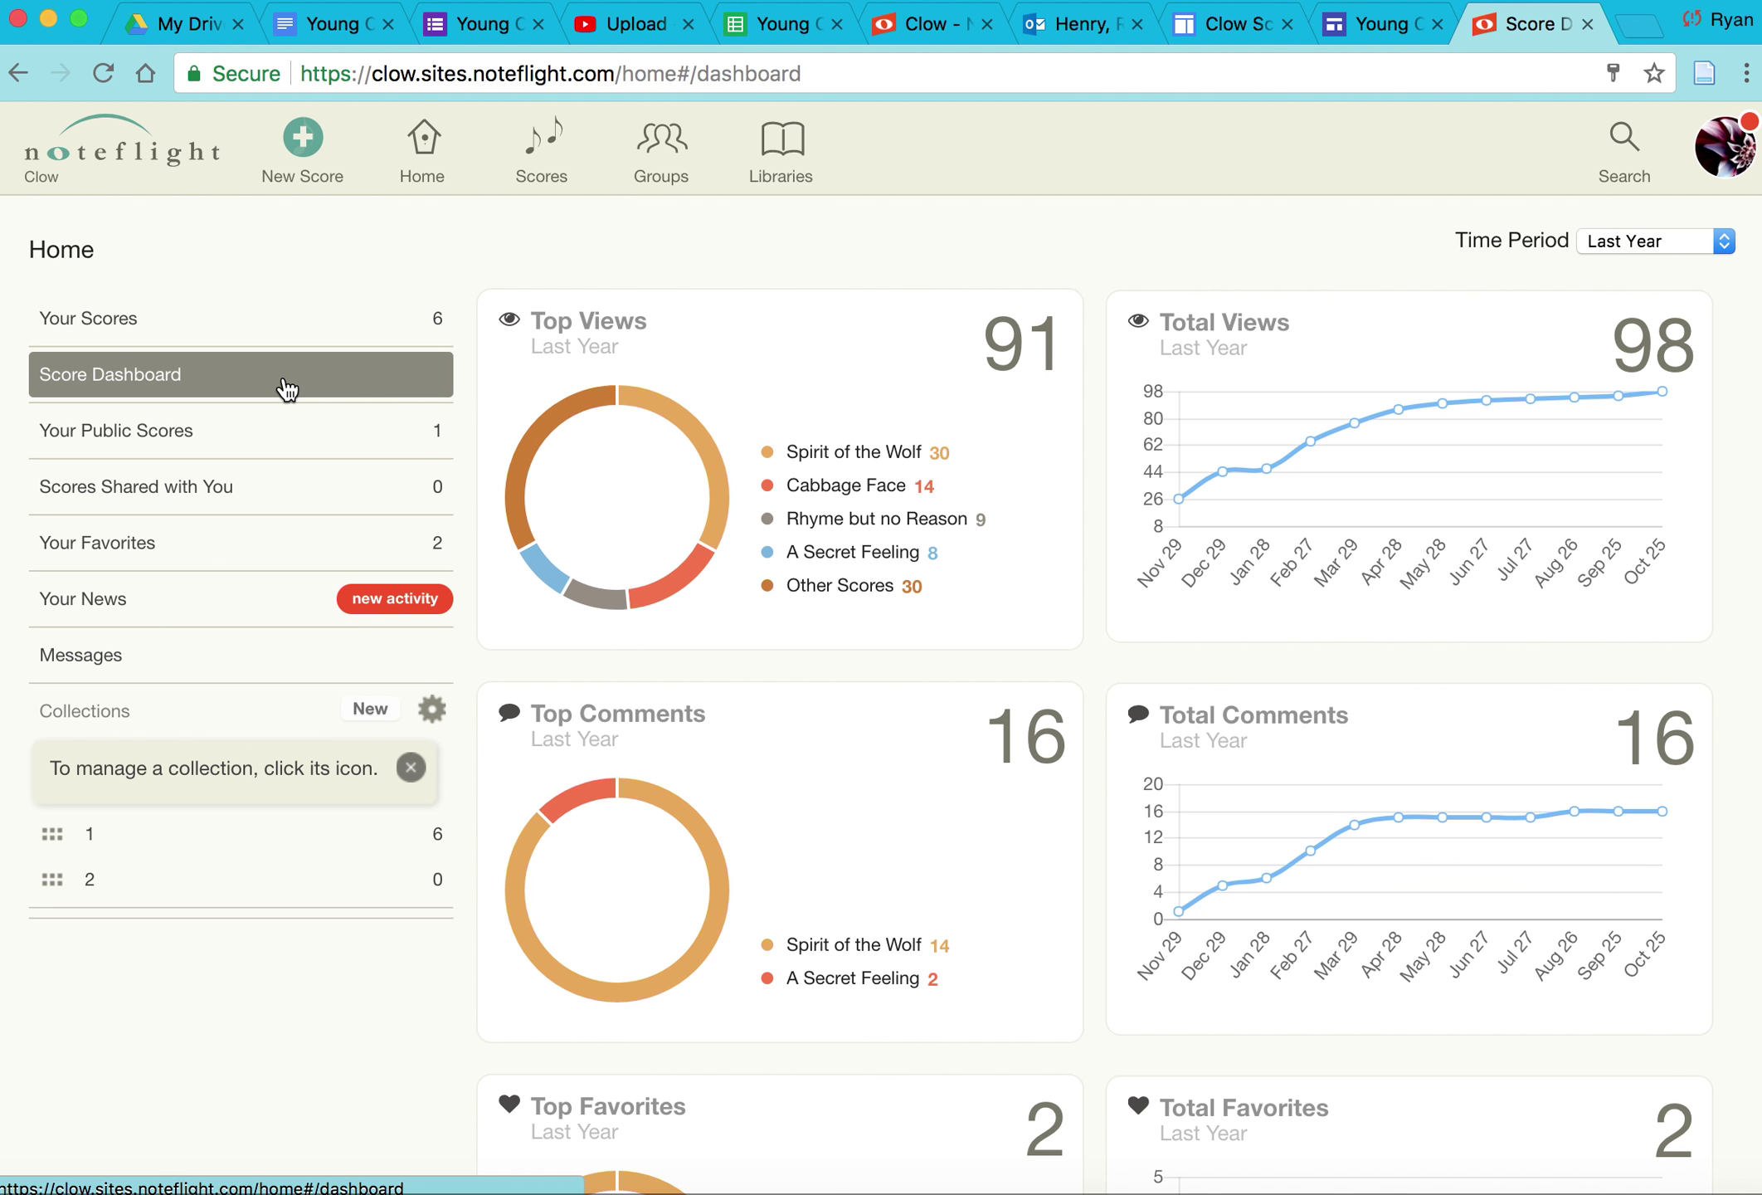
left_click(286, 431)
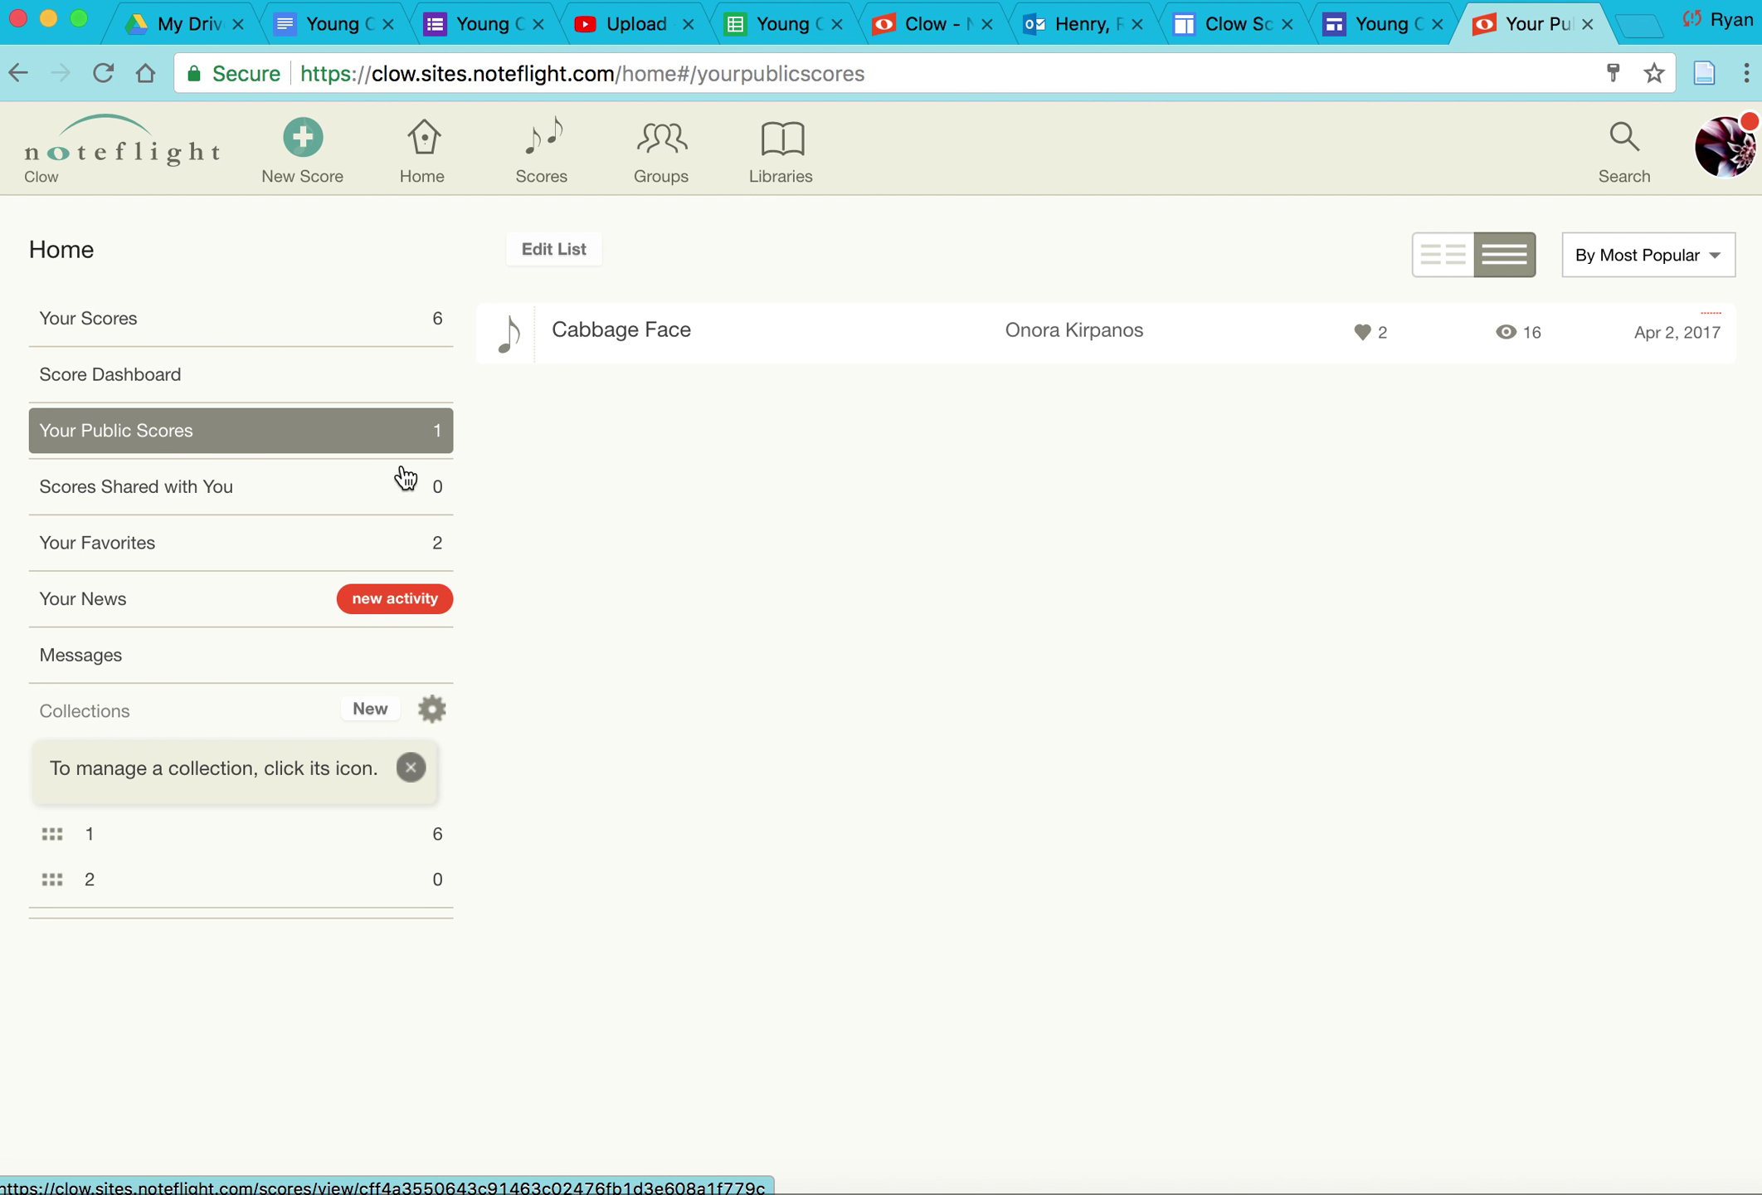
left_click(299, 491)
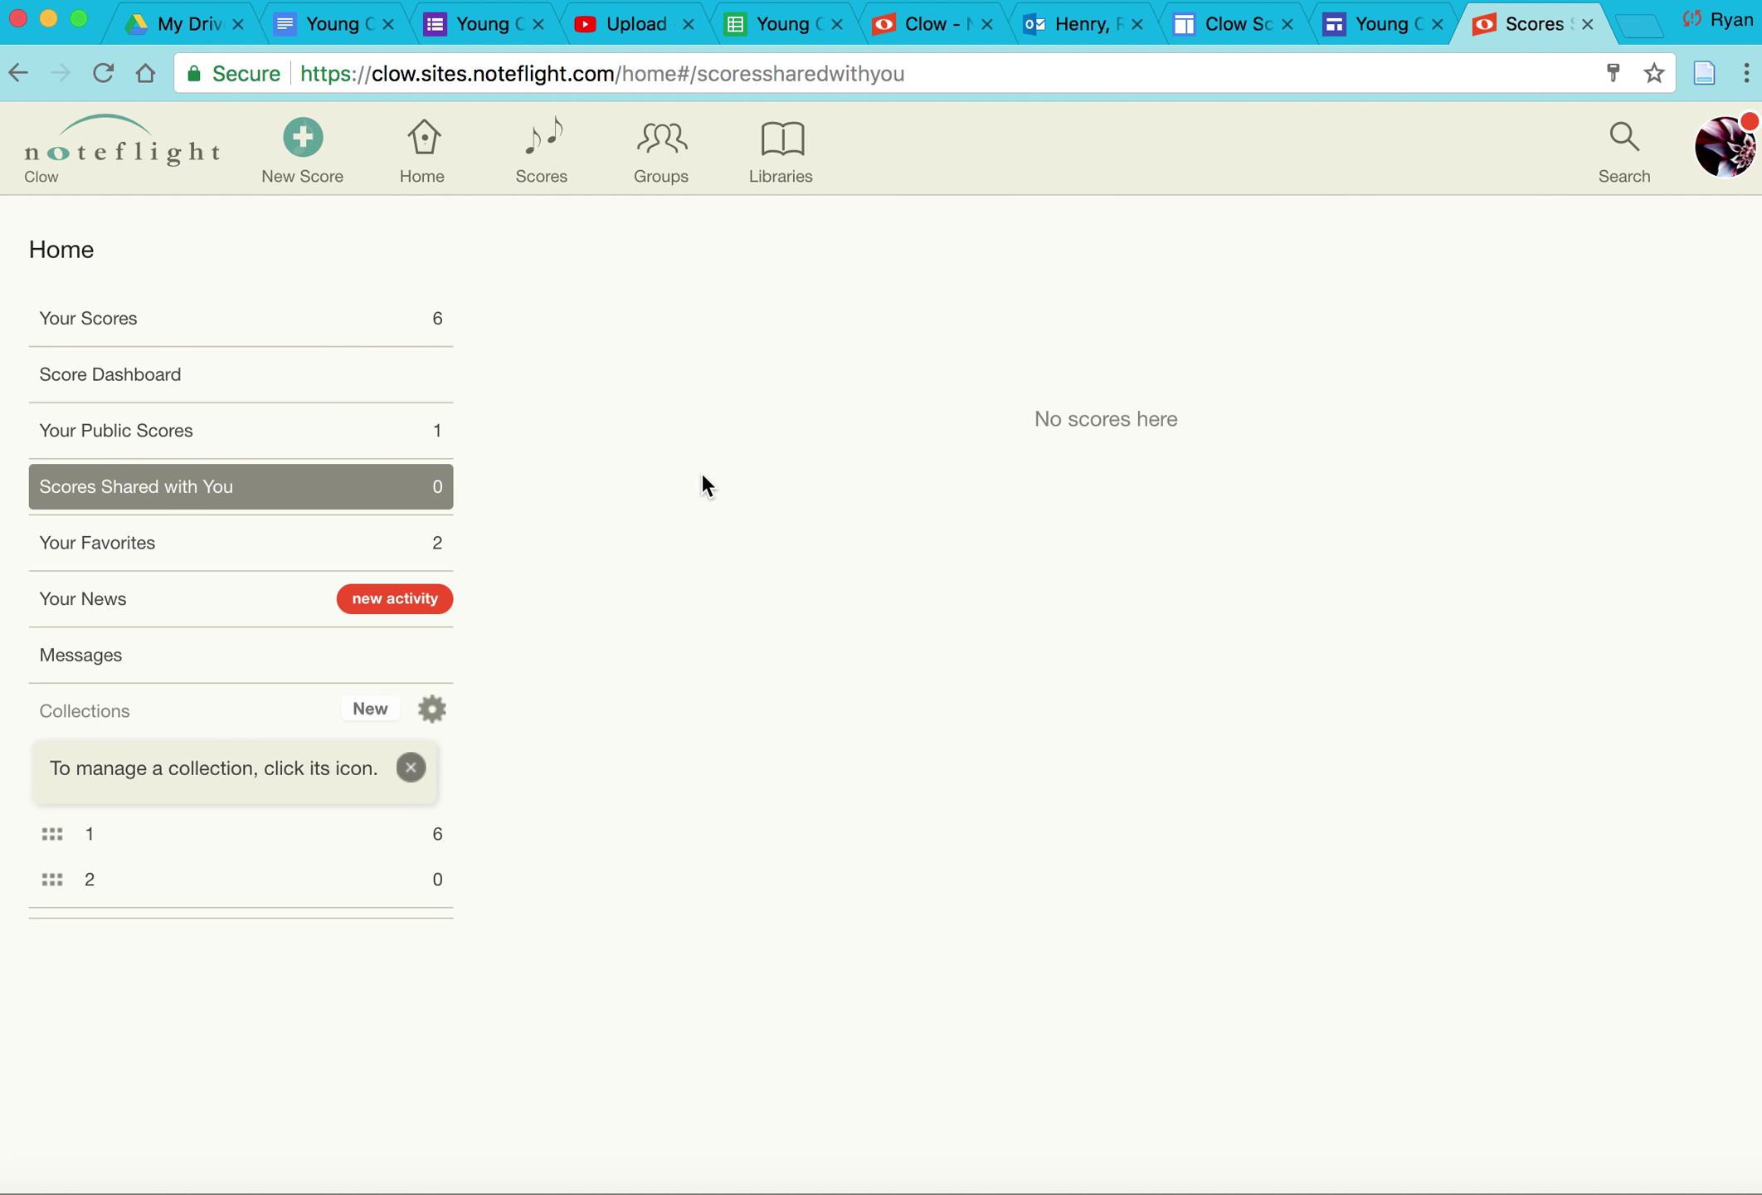
left_click(315, 552)
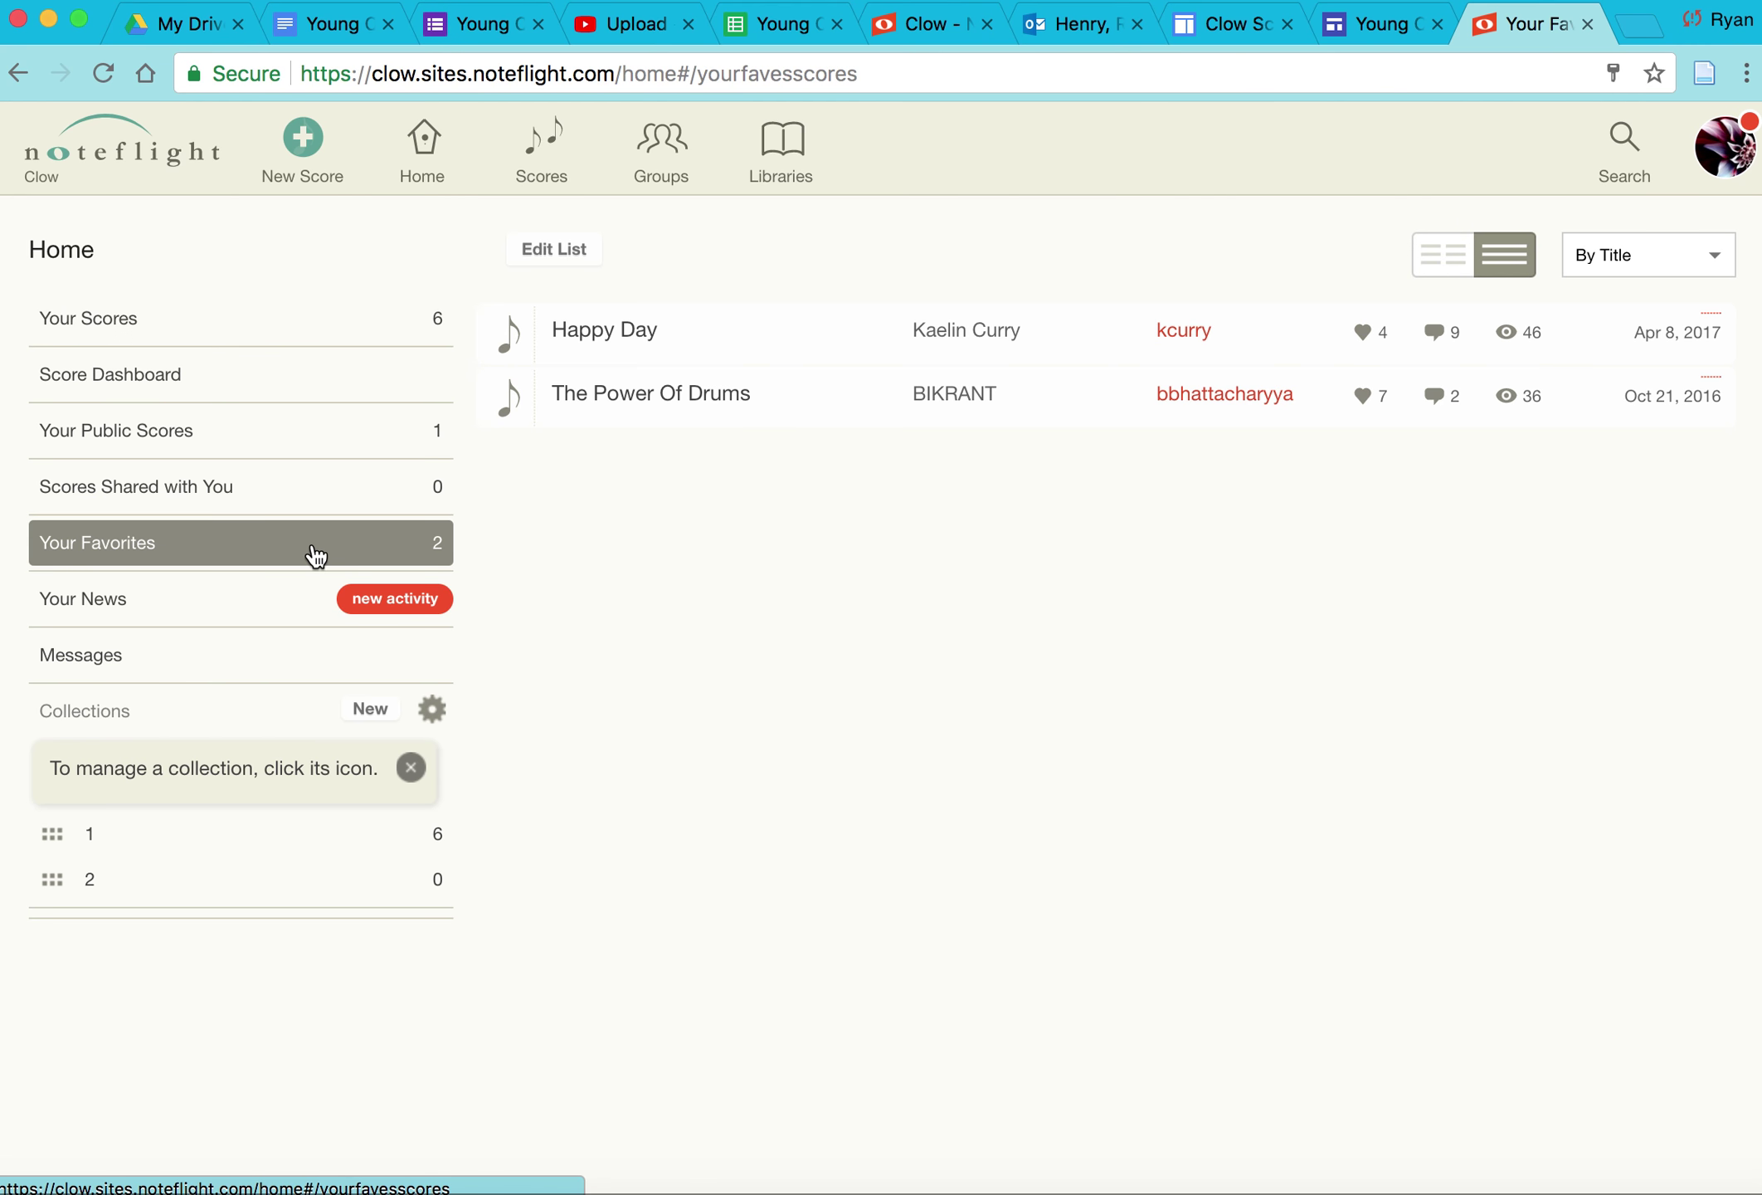
left_click(290, 594)
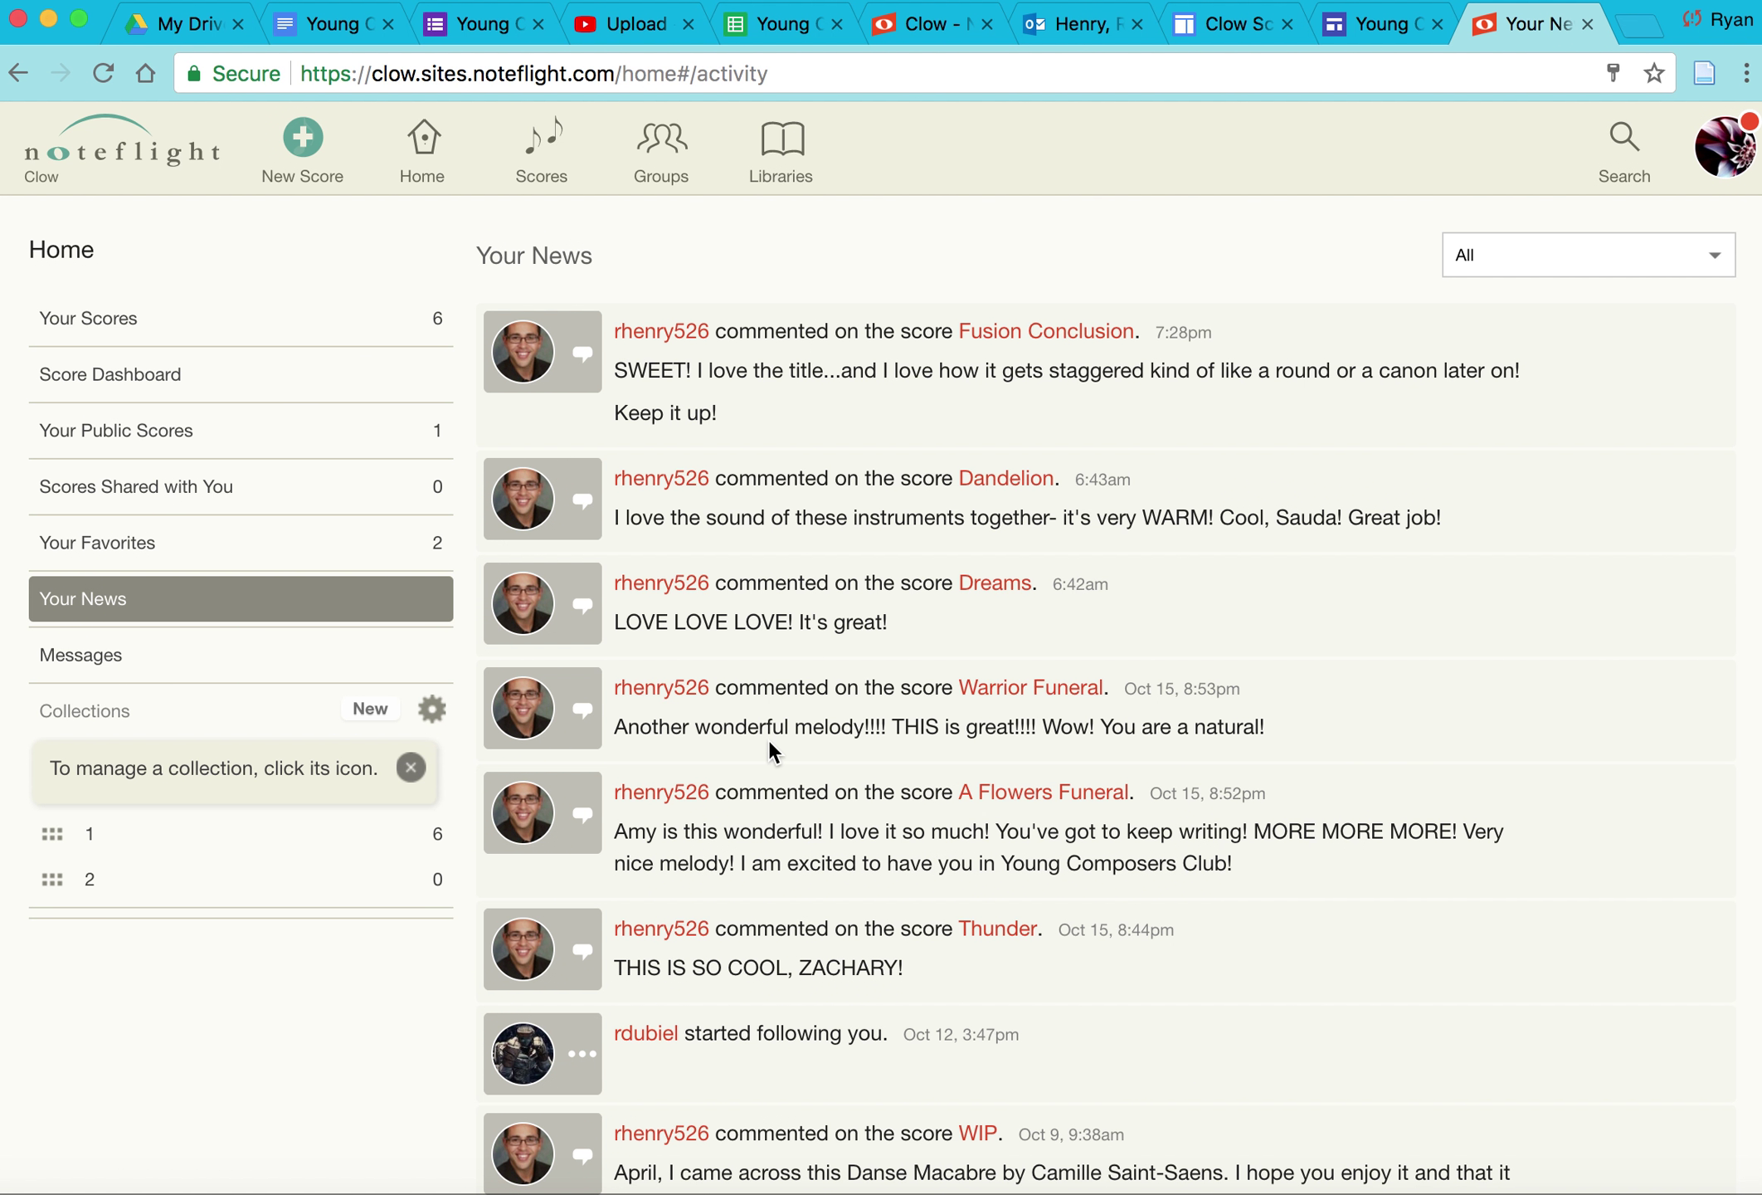
left_click(298, 651)
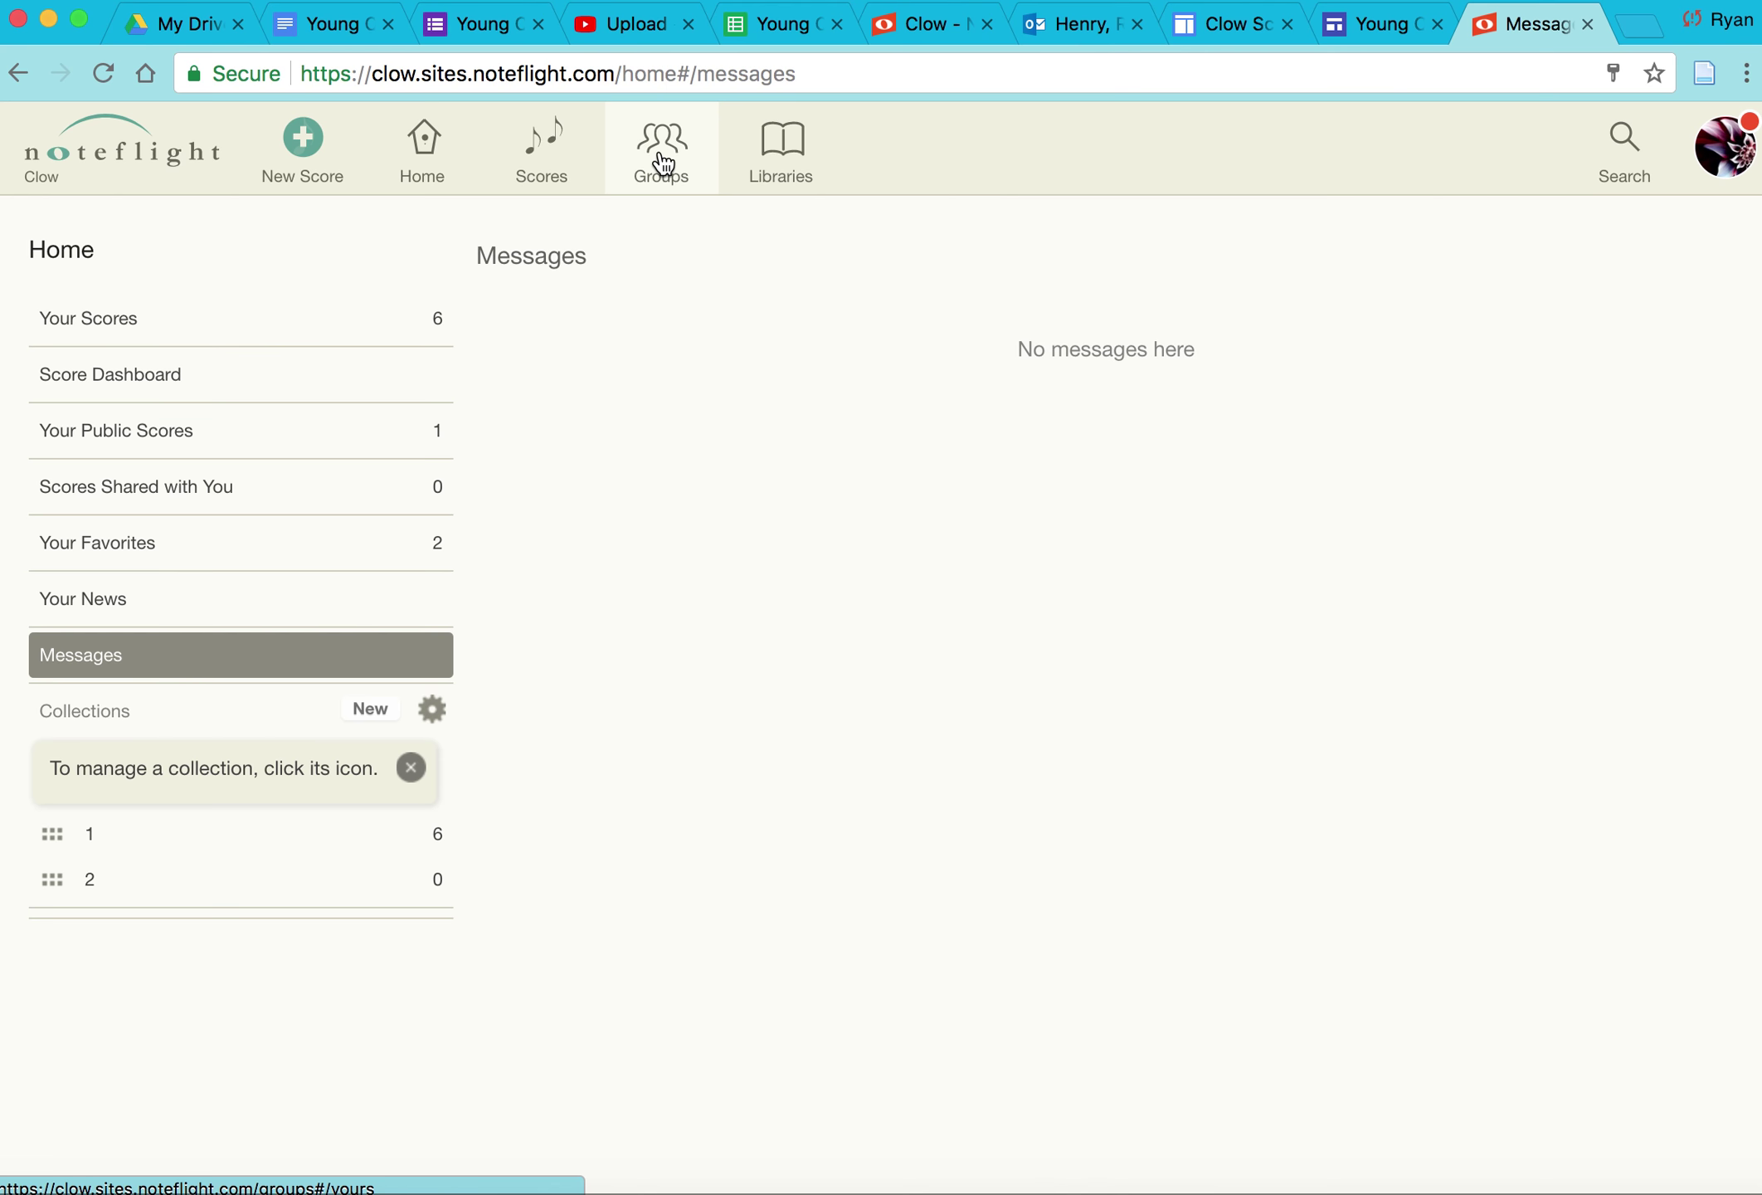
Step: Open the YoungComposers group from Groups and scroll through its Members list
left_click(663, 163)
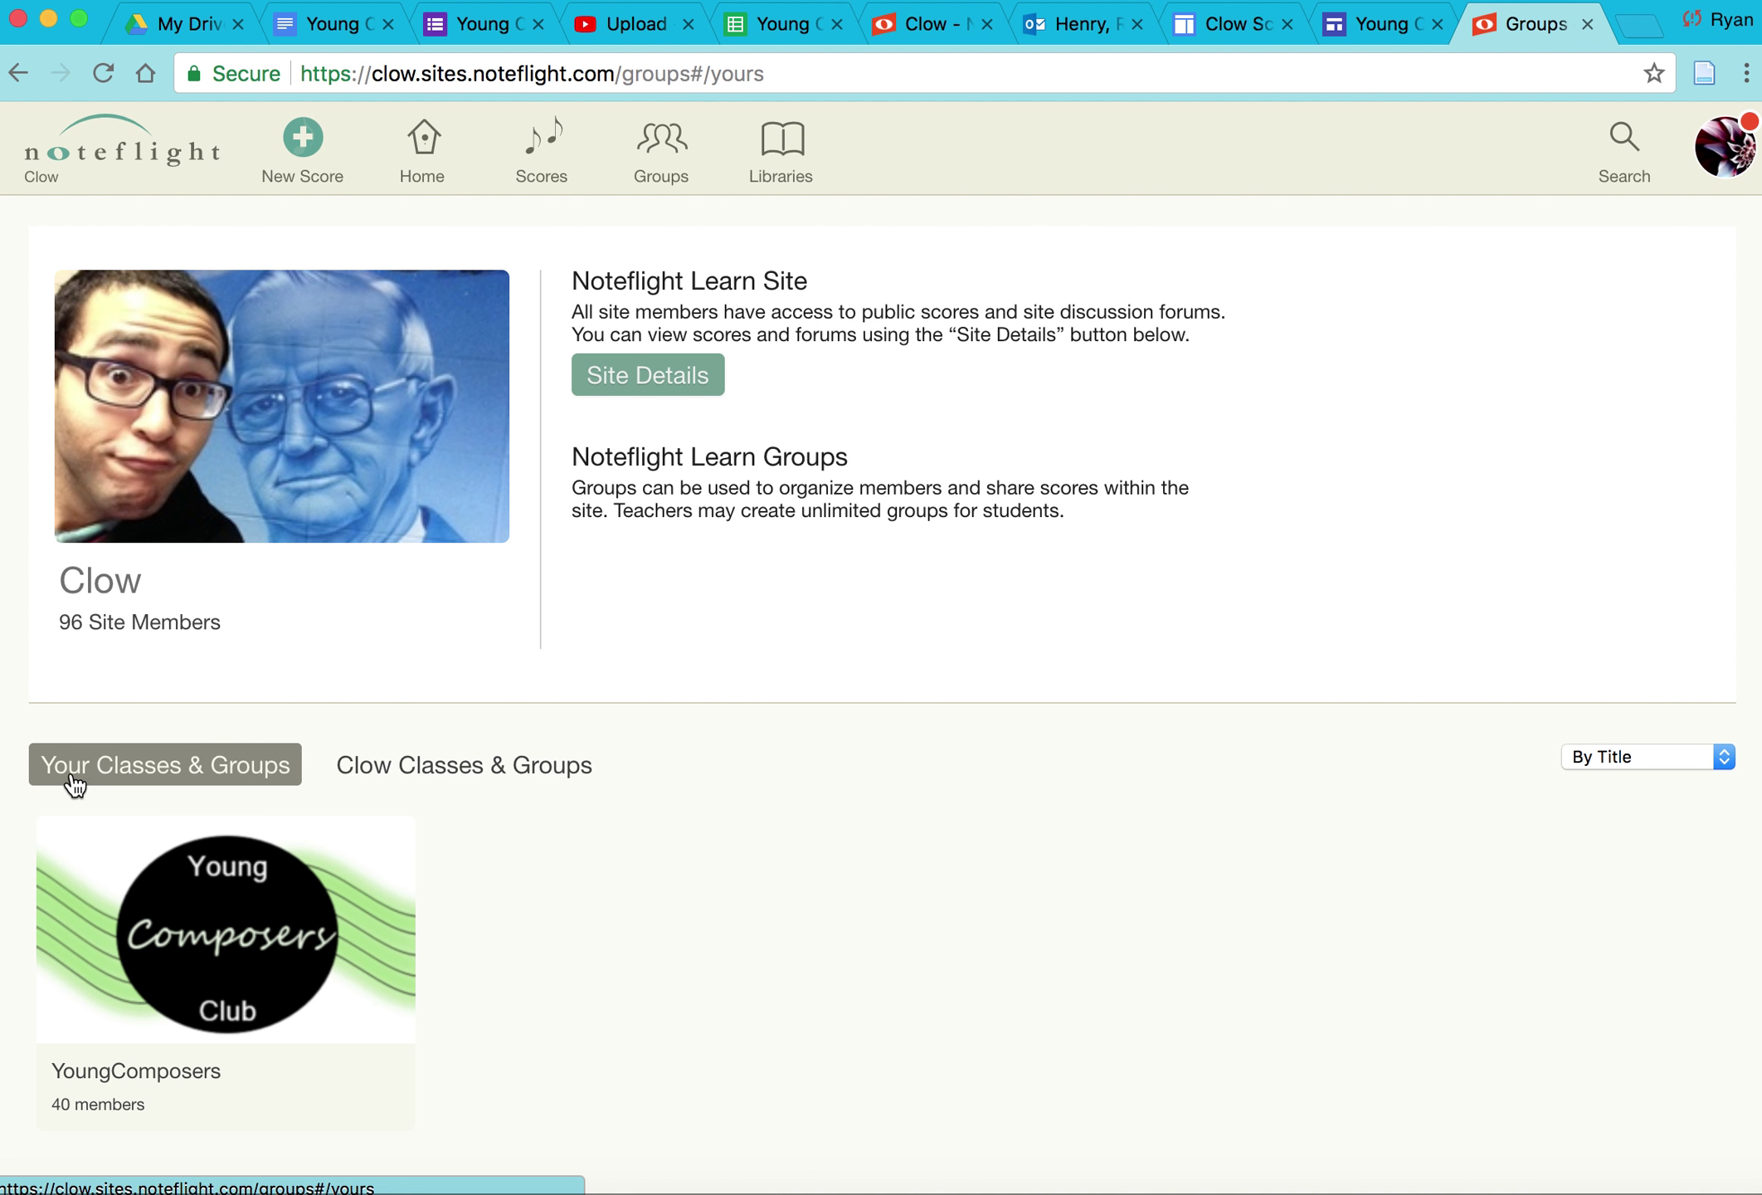
left_click(264, 979)
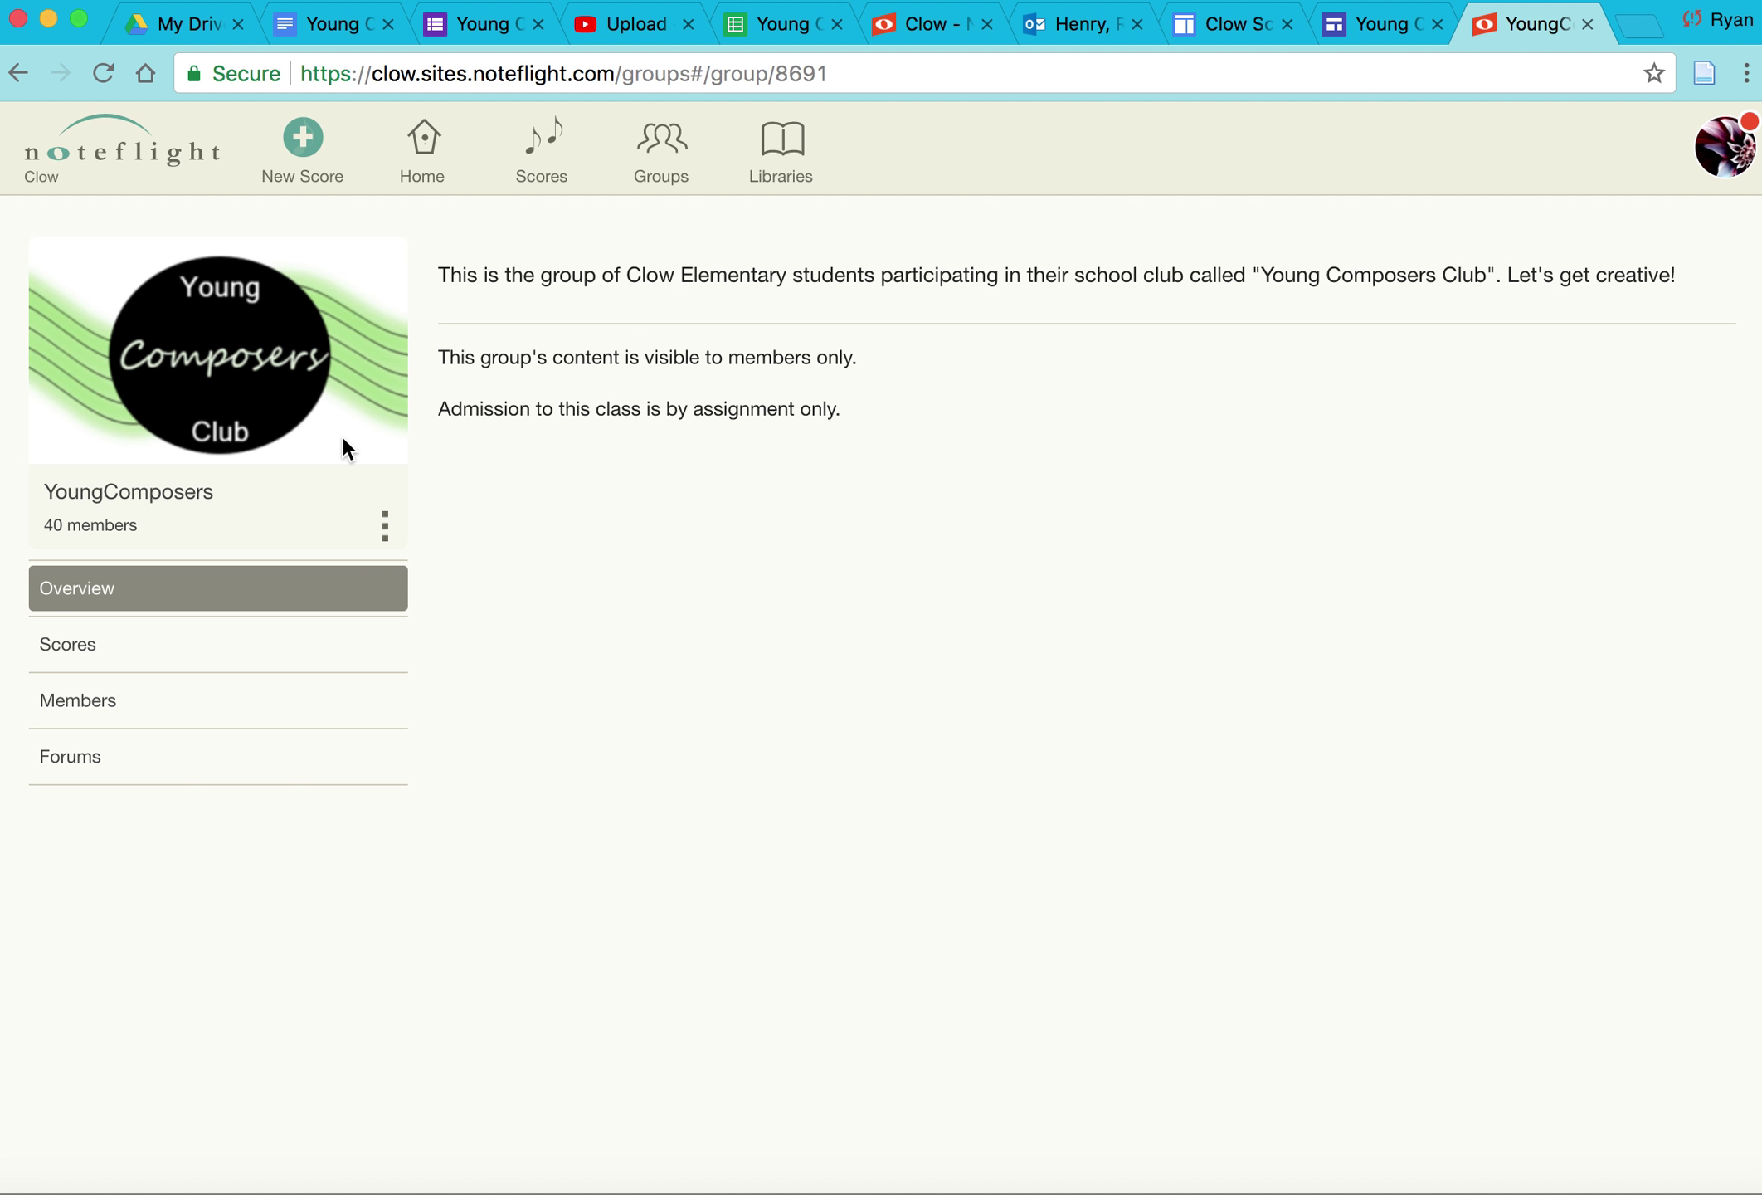
left_click(119, 702)
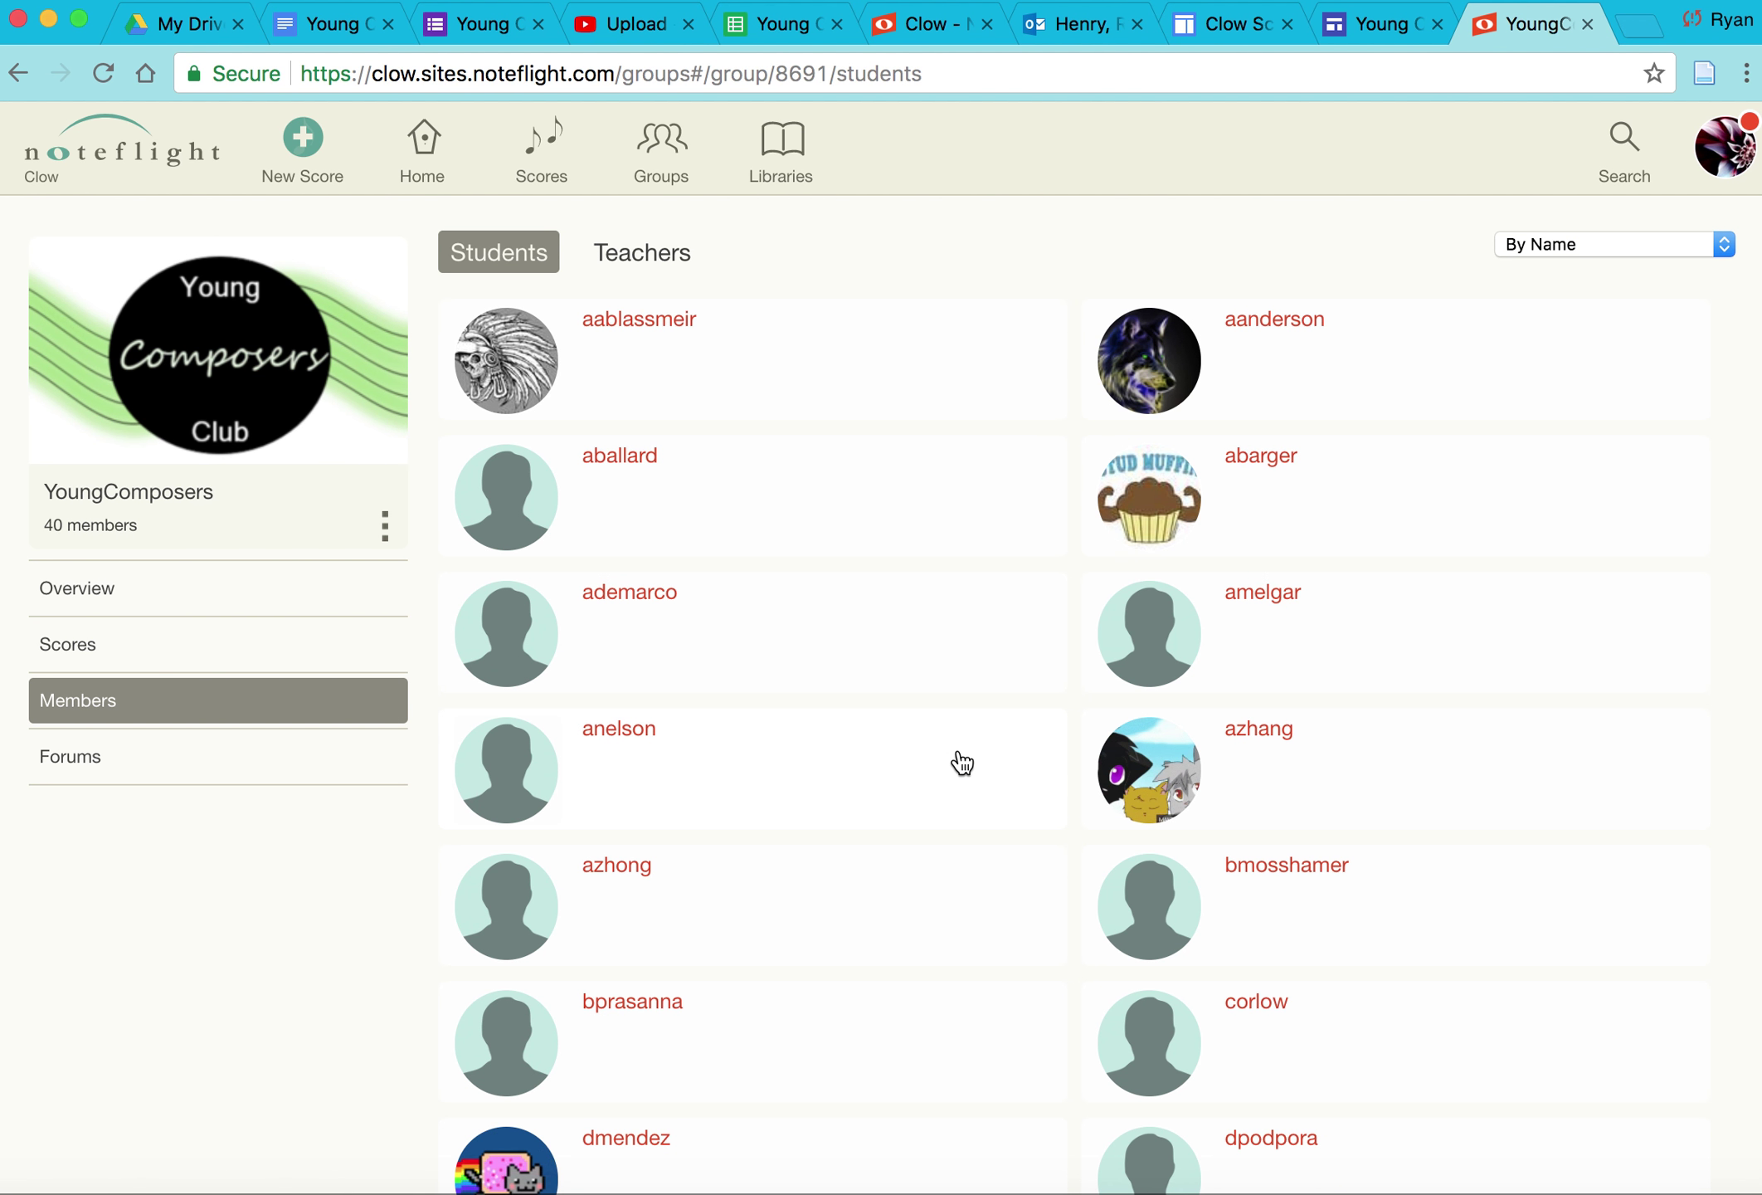
scroll(960, 764, "down", 5)
scroll(960, 763, "down", 5)
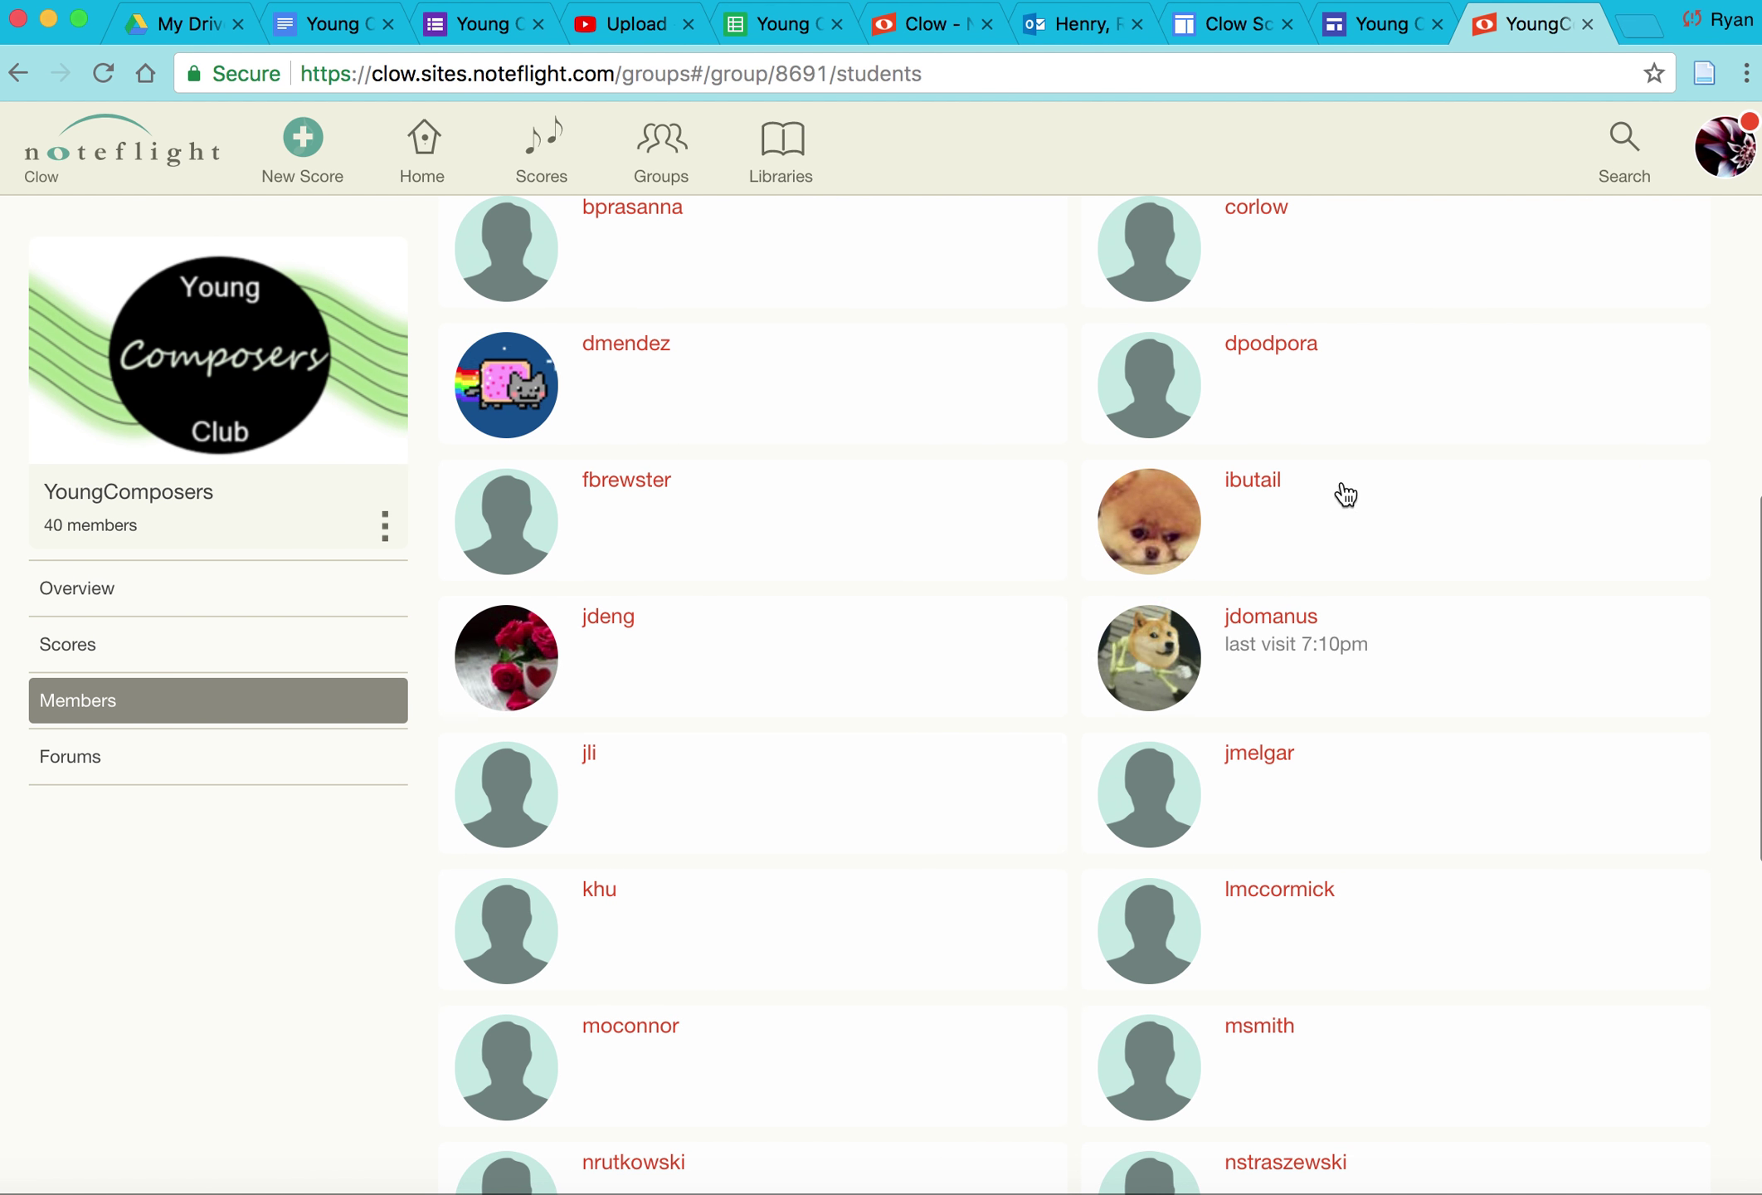
Step: Open a student member's profile and follow that student
left_click(1267, 491)
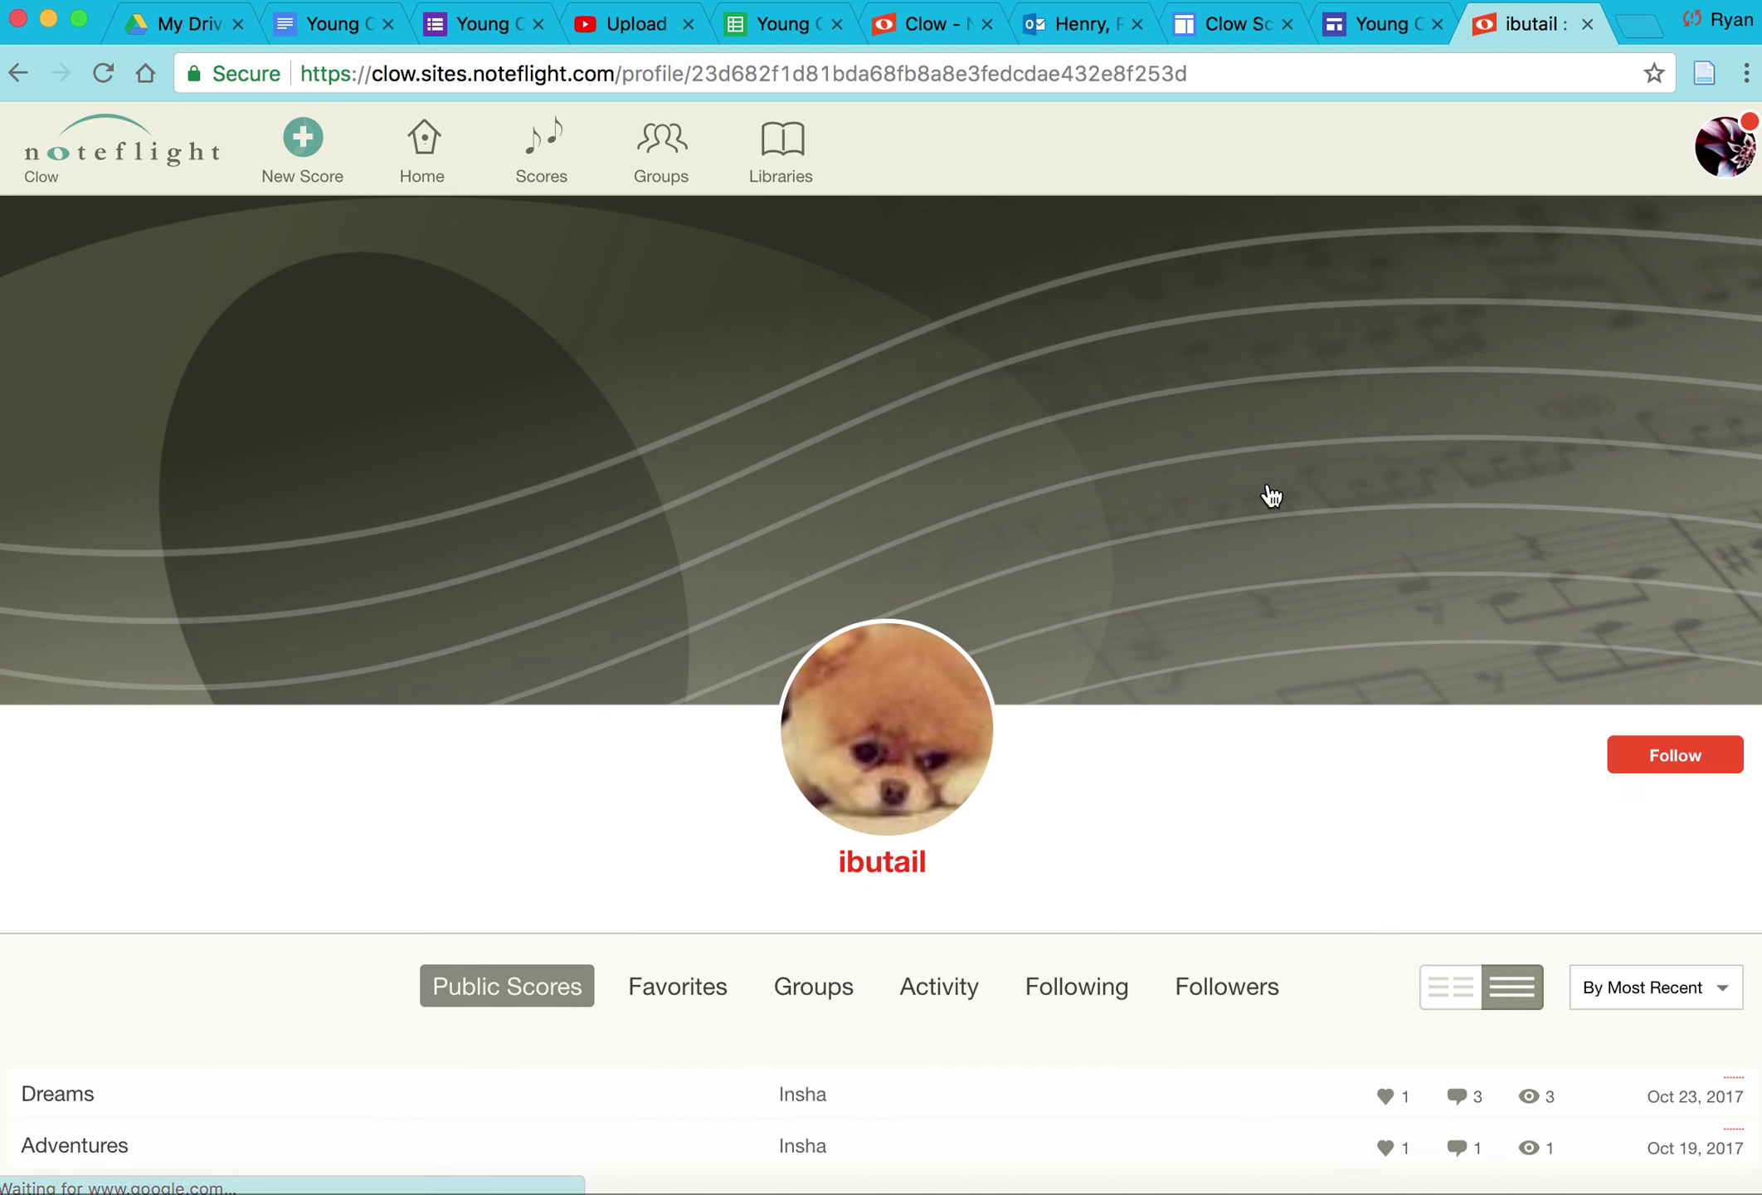
scroll(1292, 713, "down", 5)
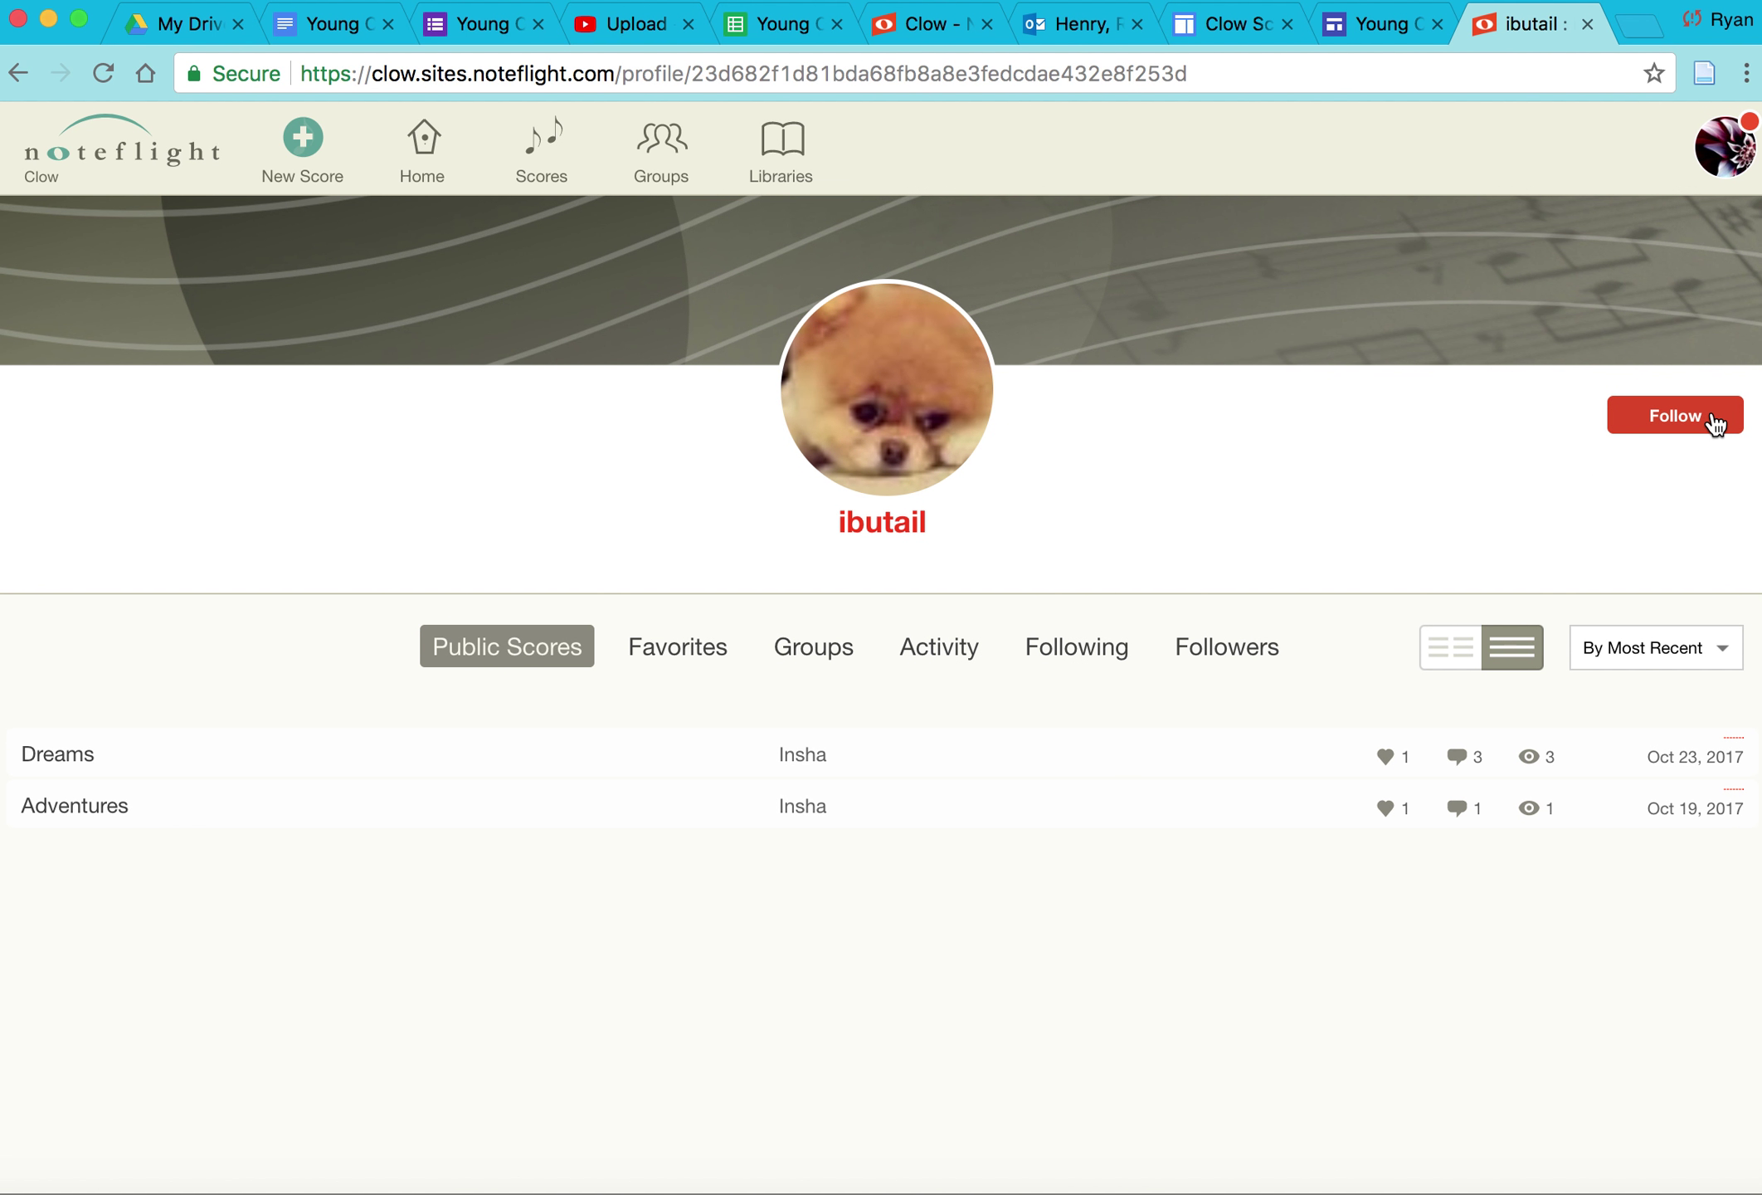
left_click(1714, 425)
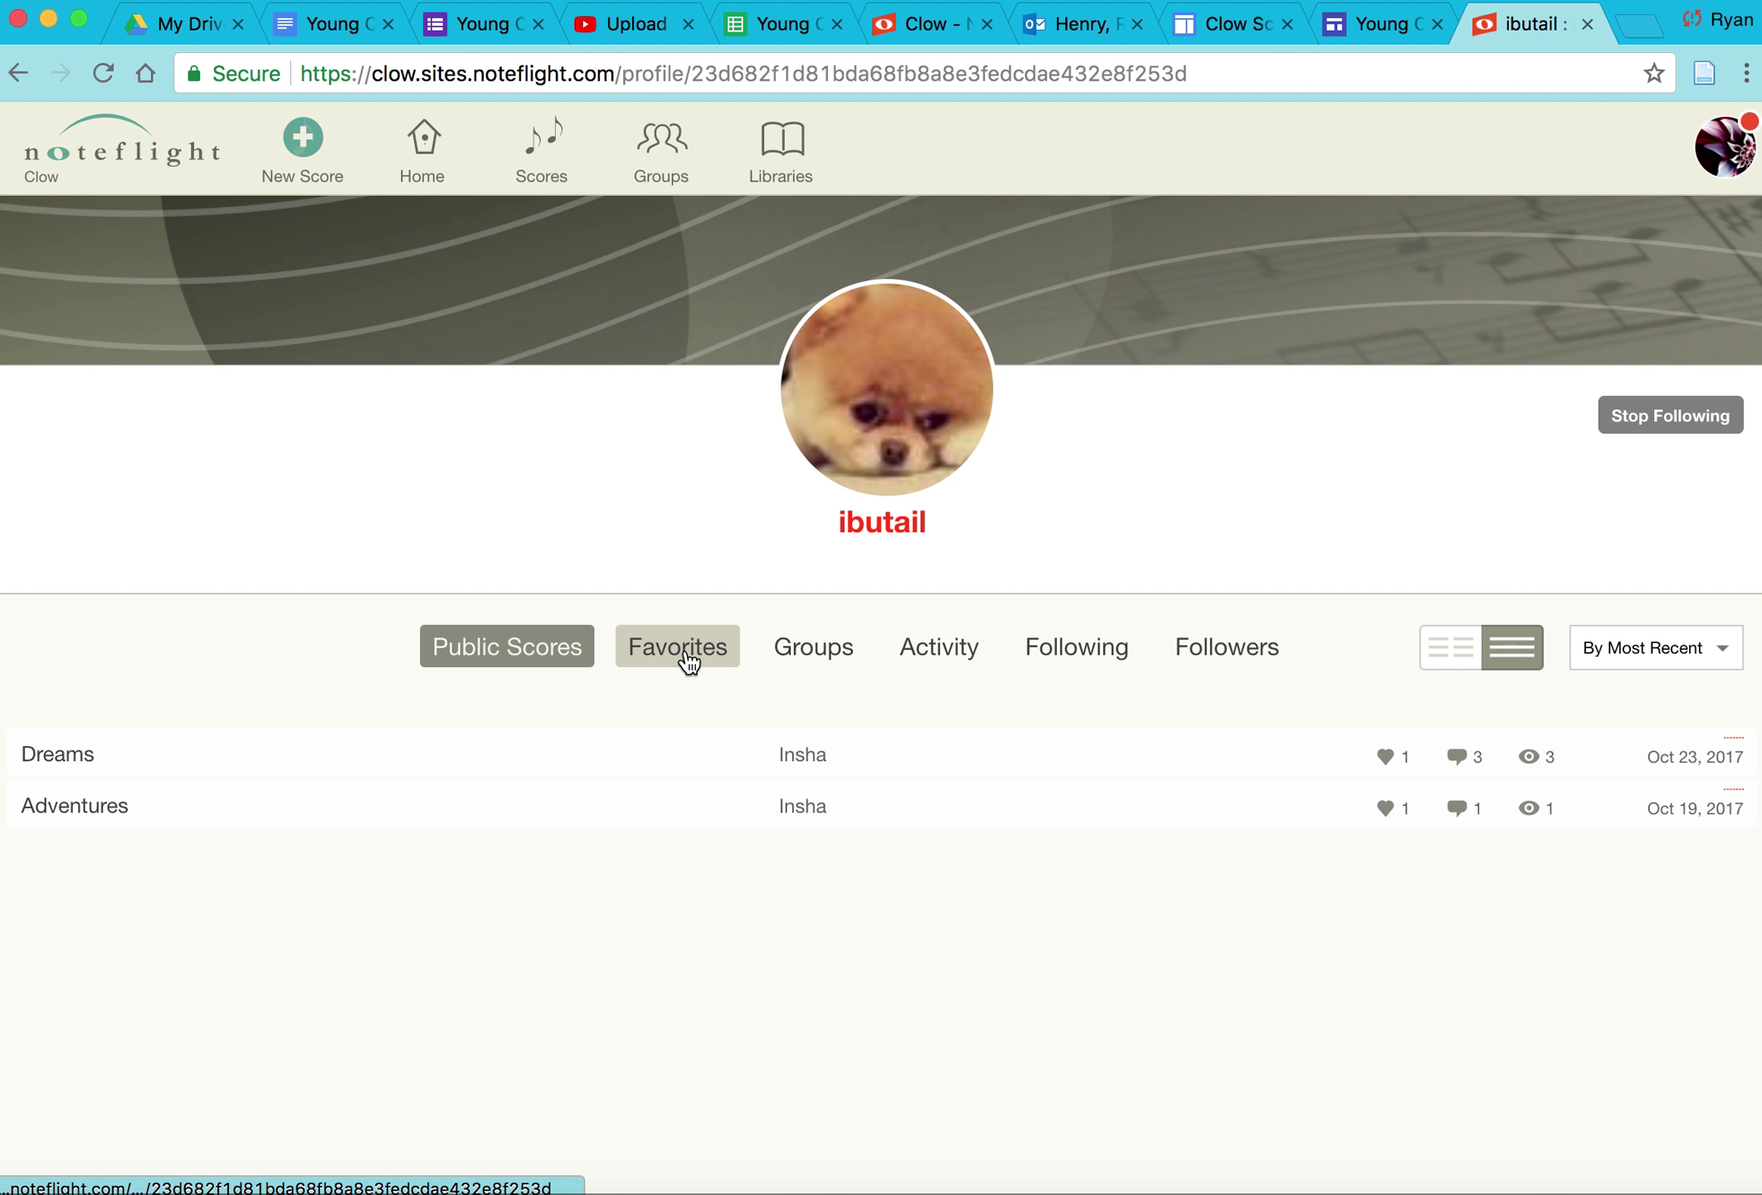
Step: Browse the Favorites, Groups, Activity, Following and Followers tabs, then stop following and go back
left_click(726, 657)
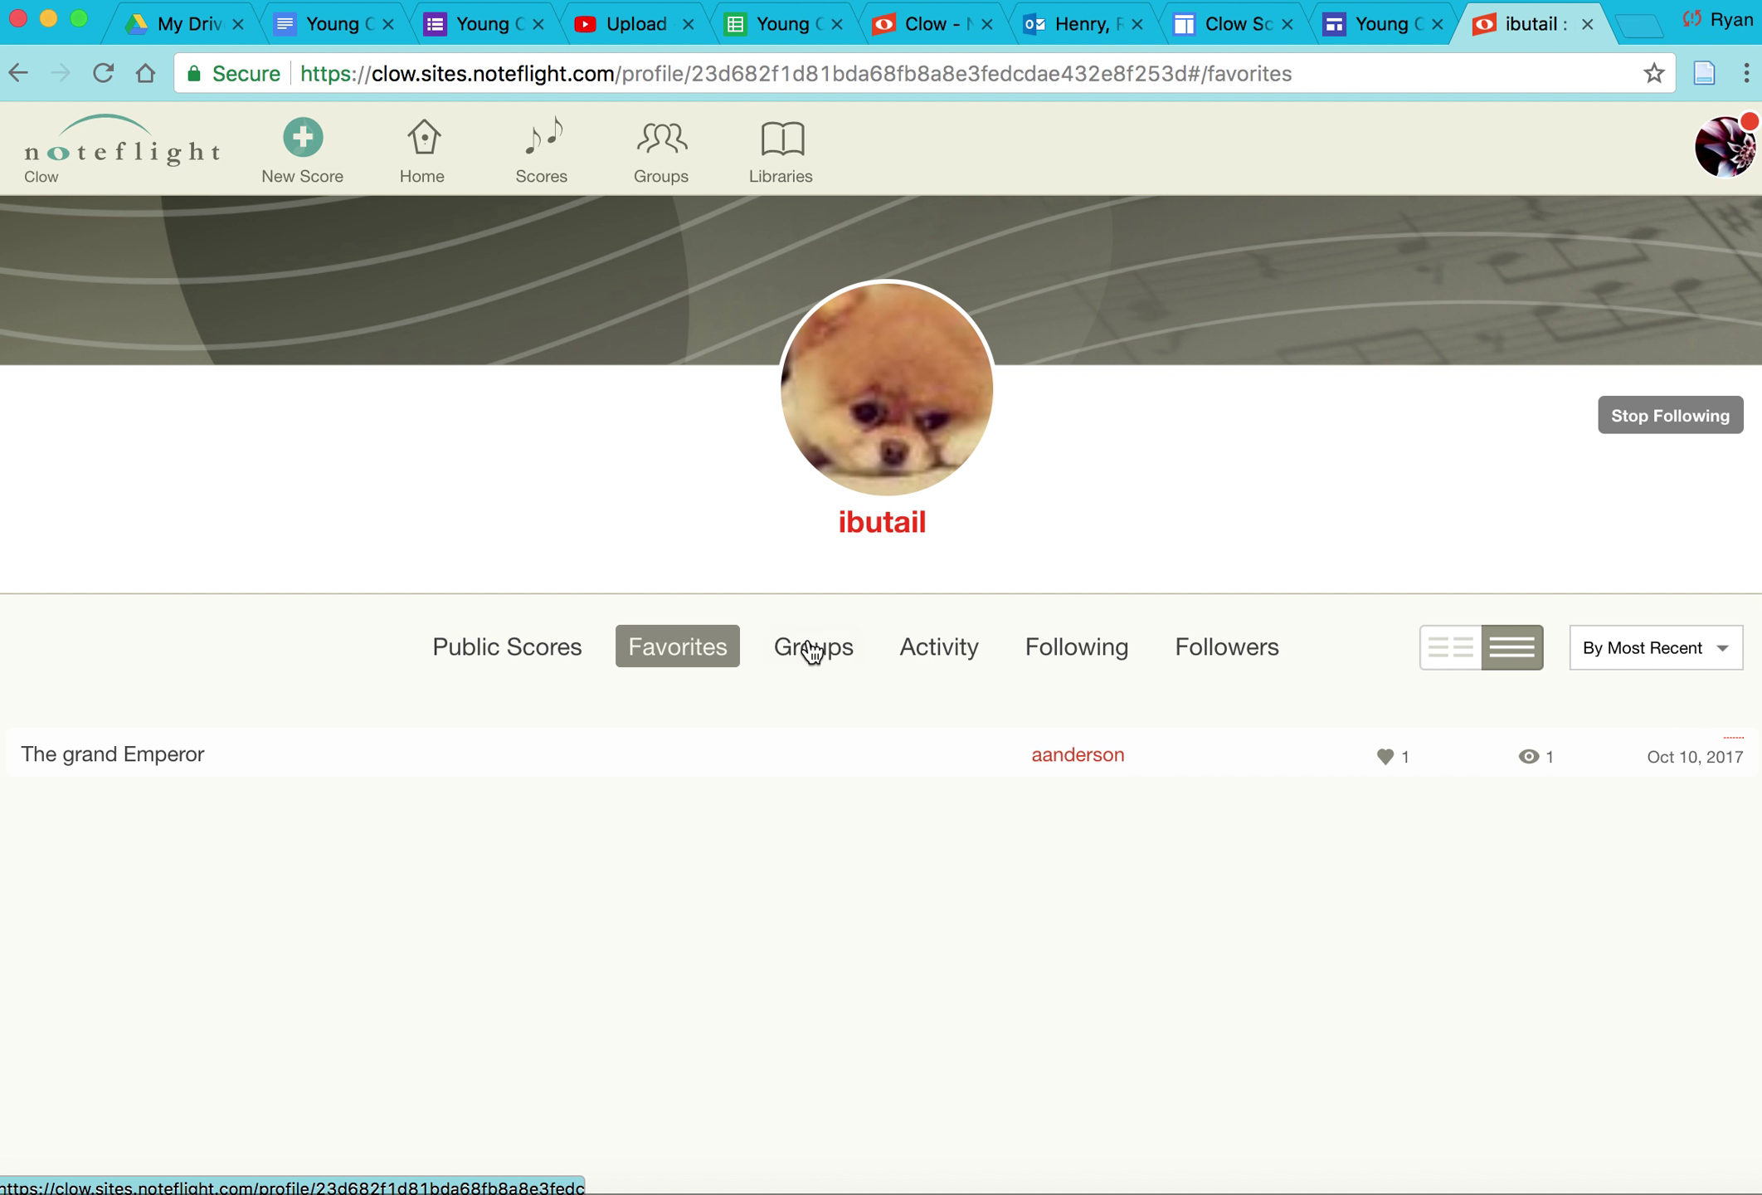
left_click(855, 652)
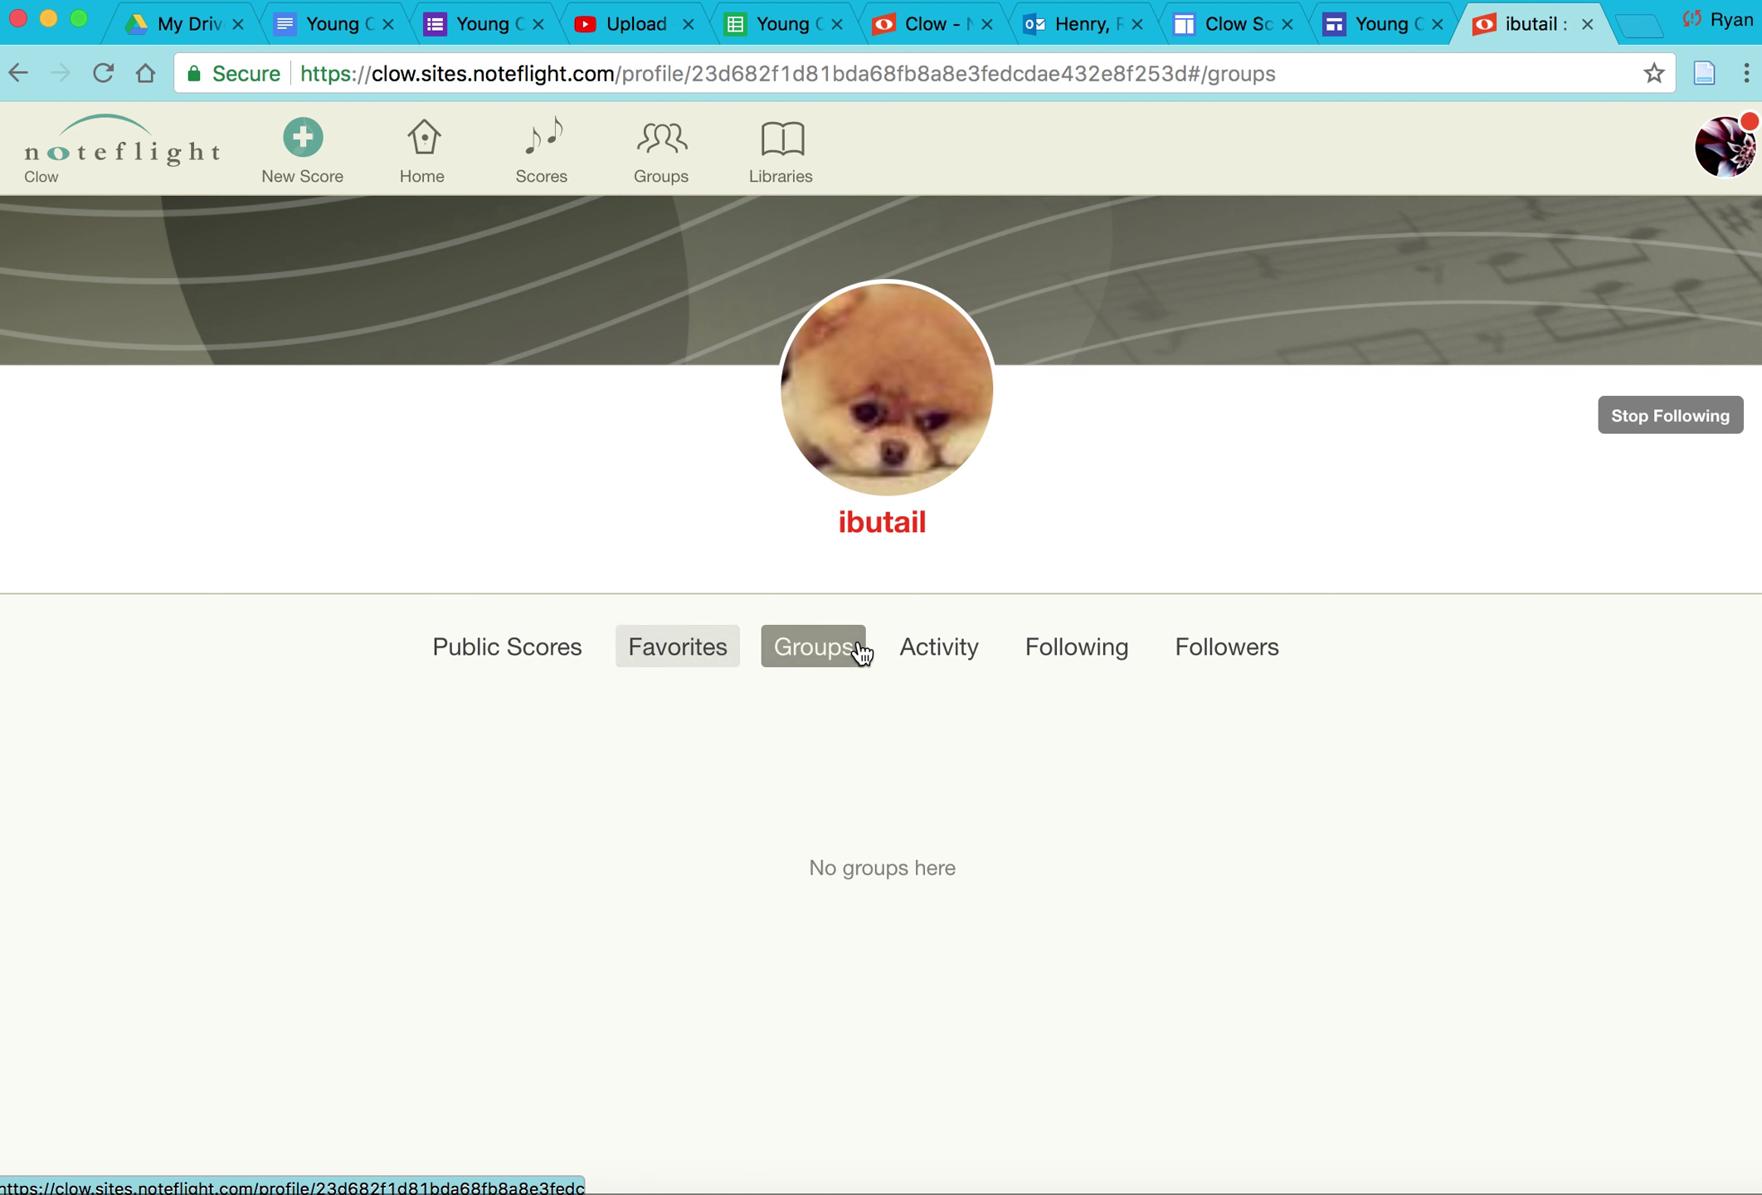
left_click(961, 667)
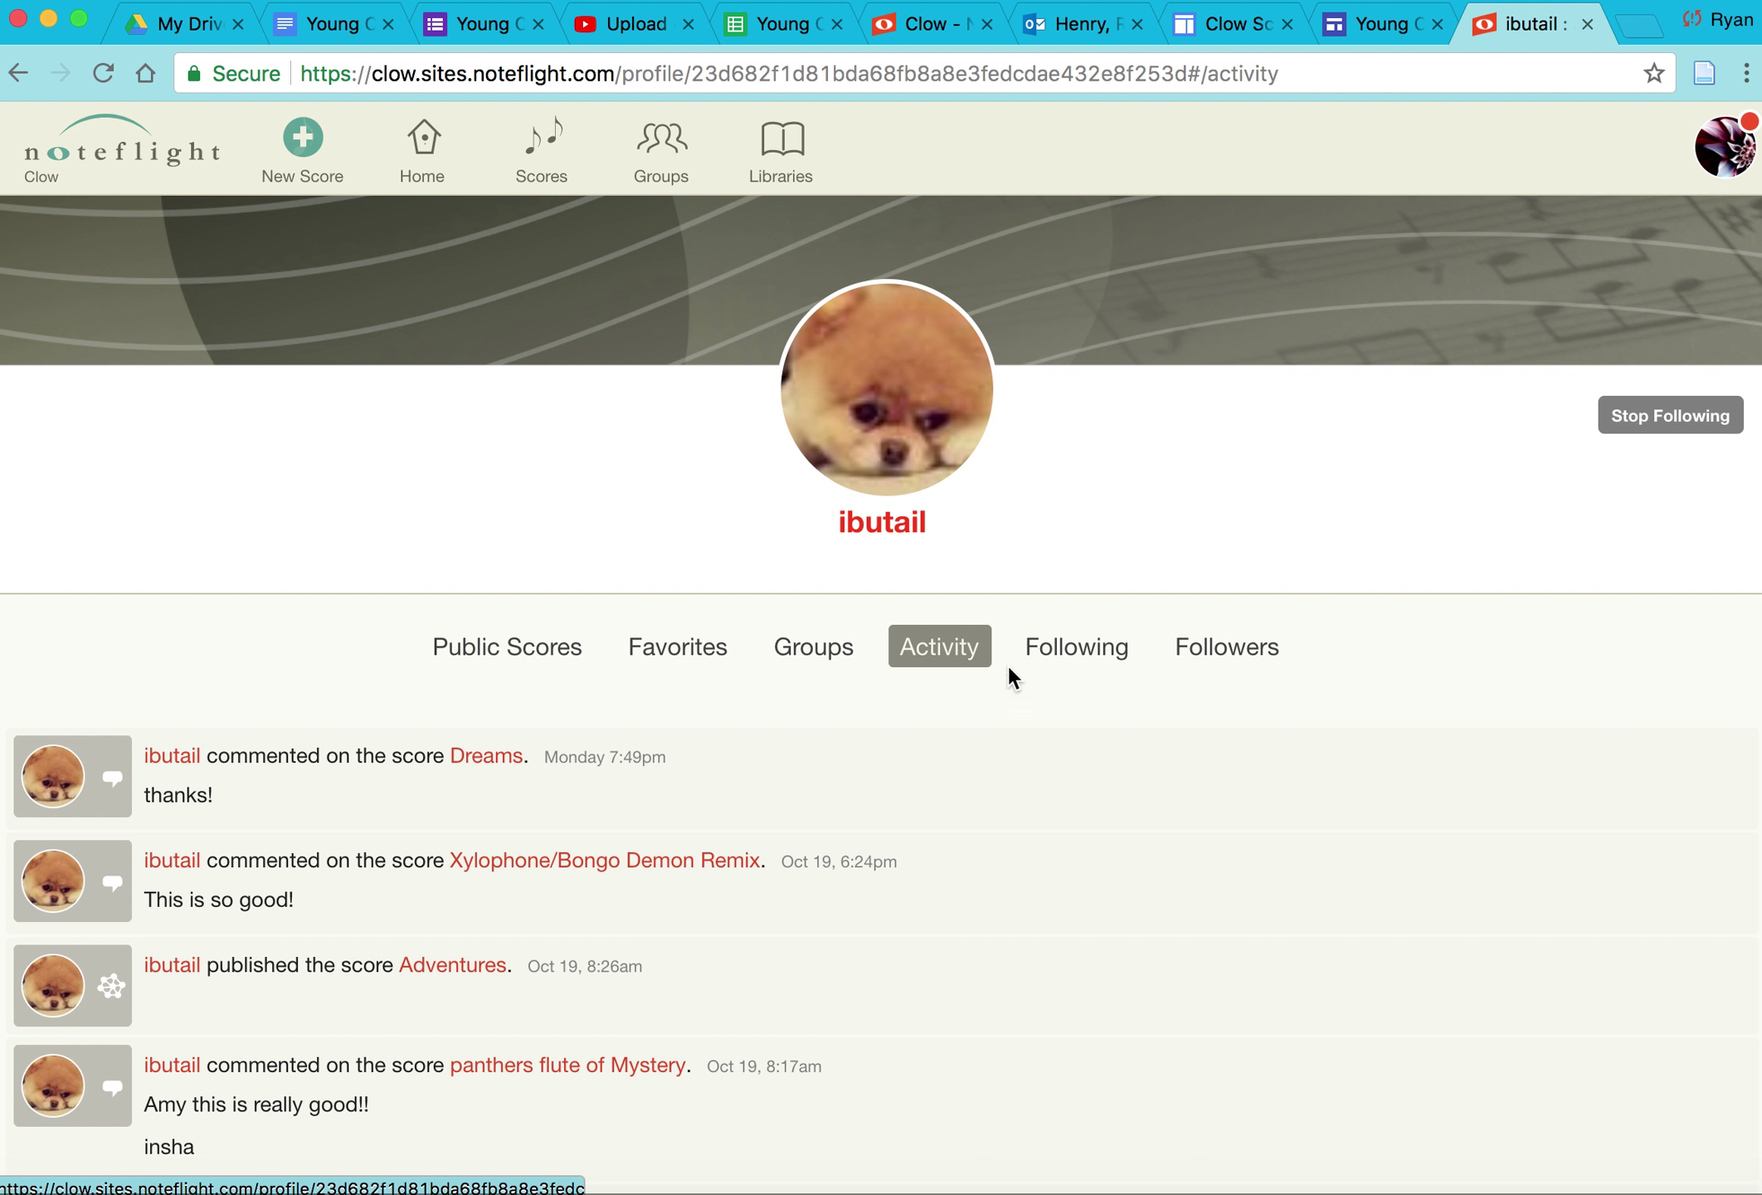
left_click(1081, 653)
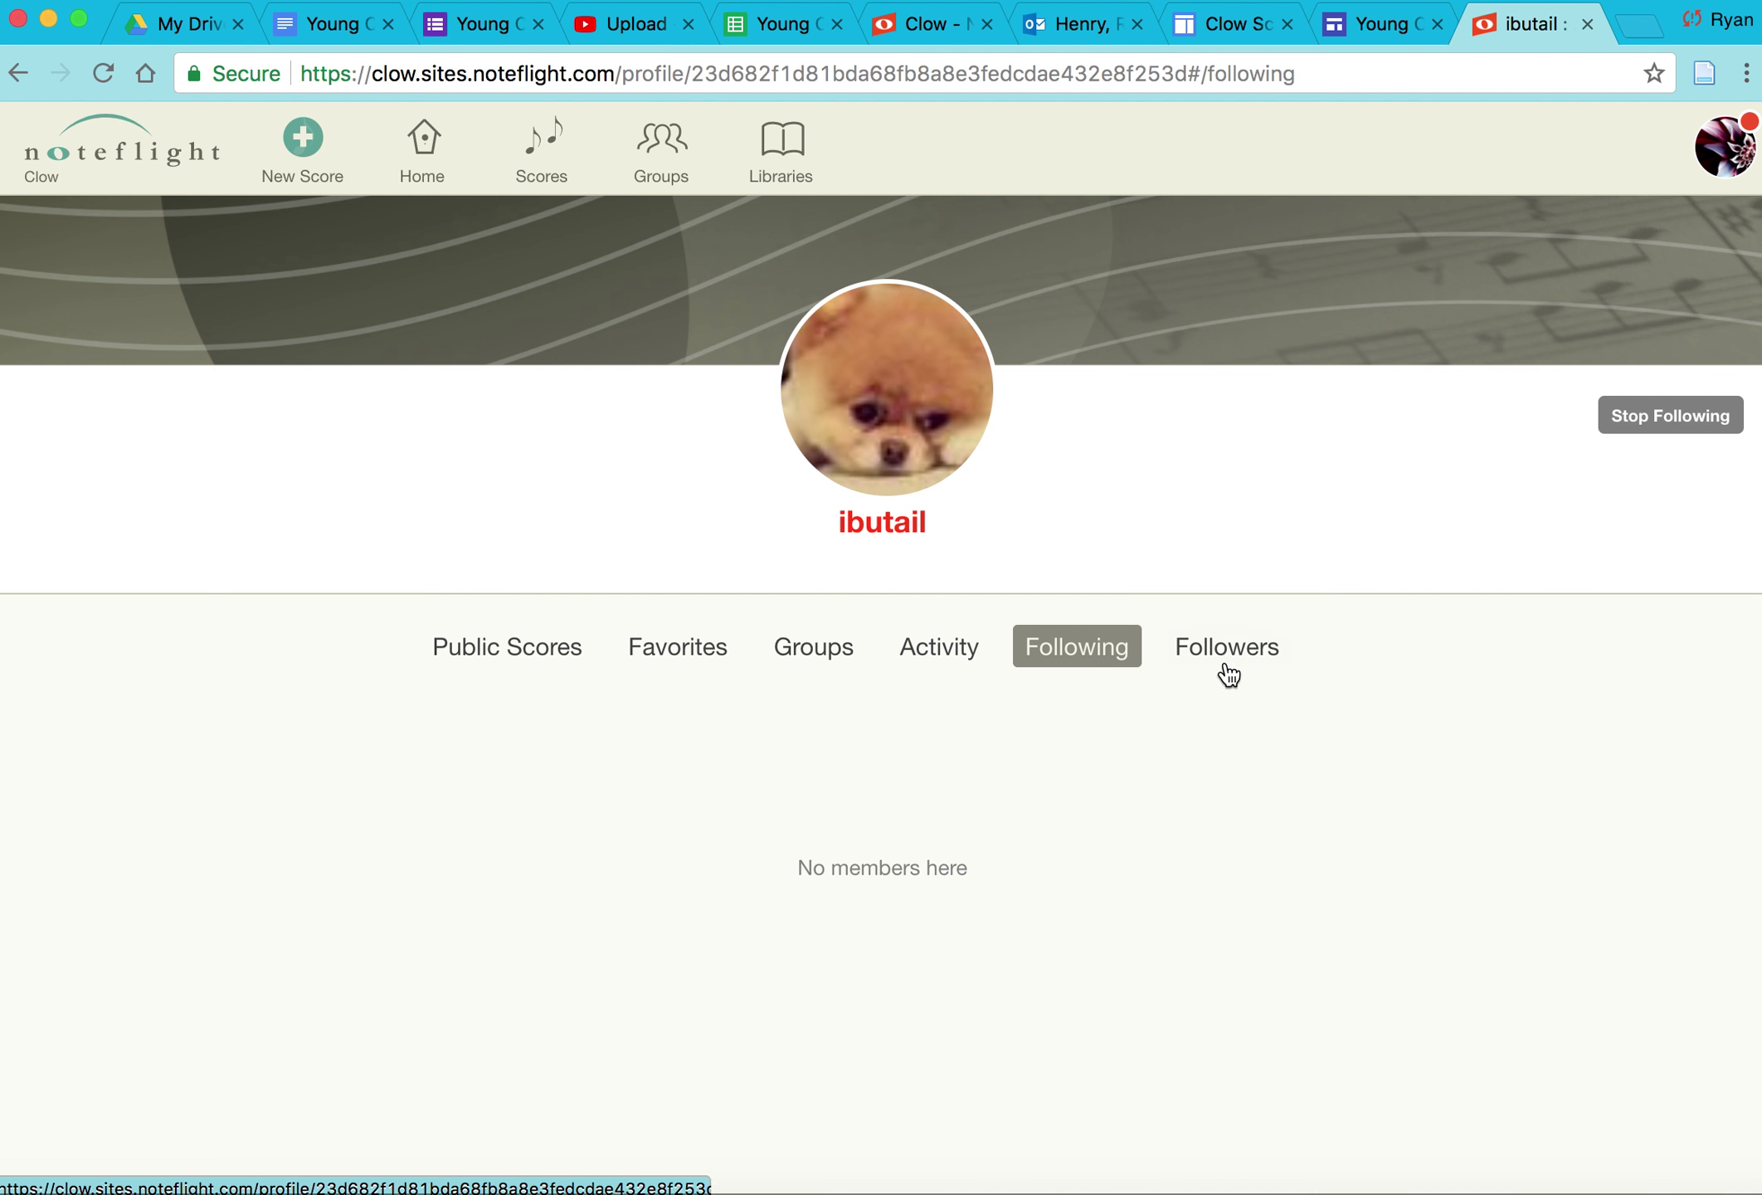
left_click(1264, 658)
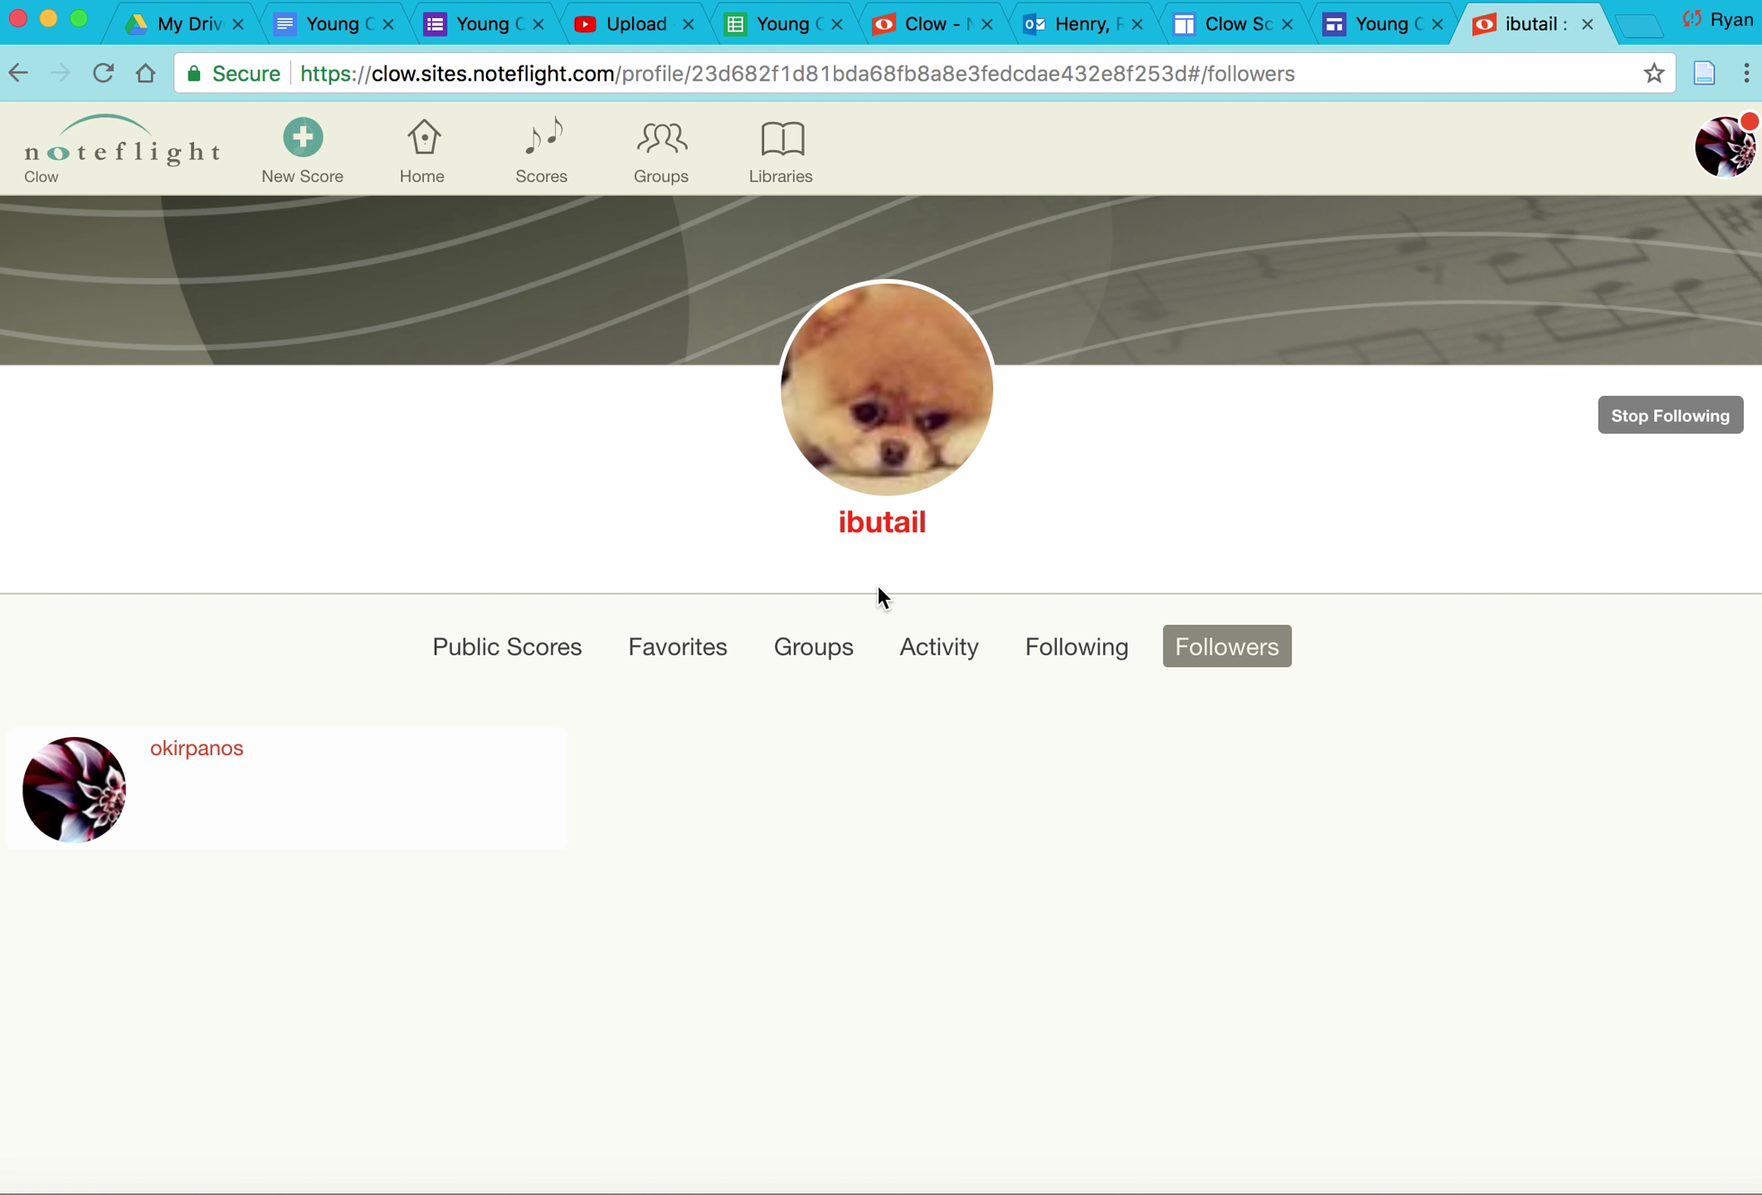
left_click(1686, 428)
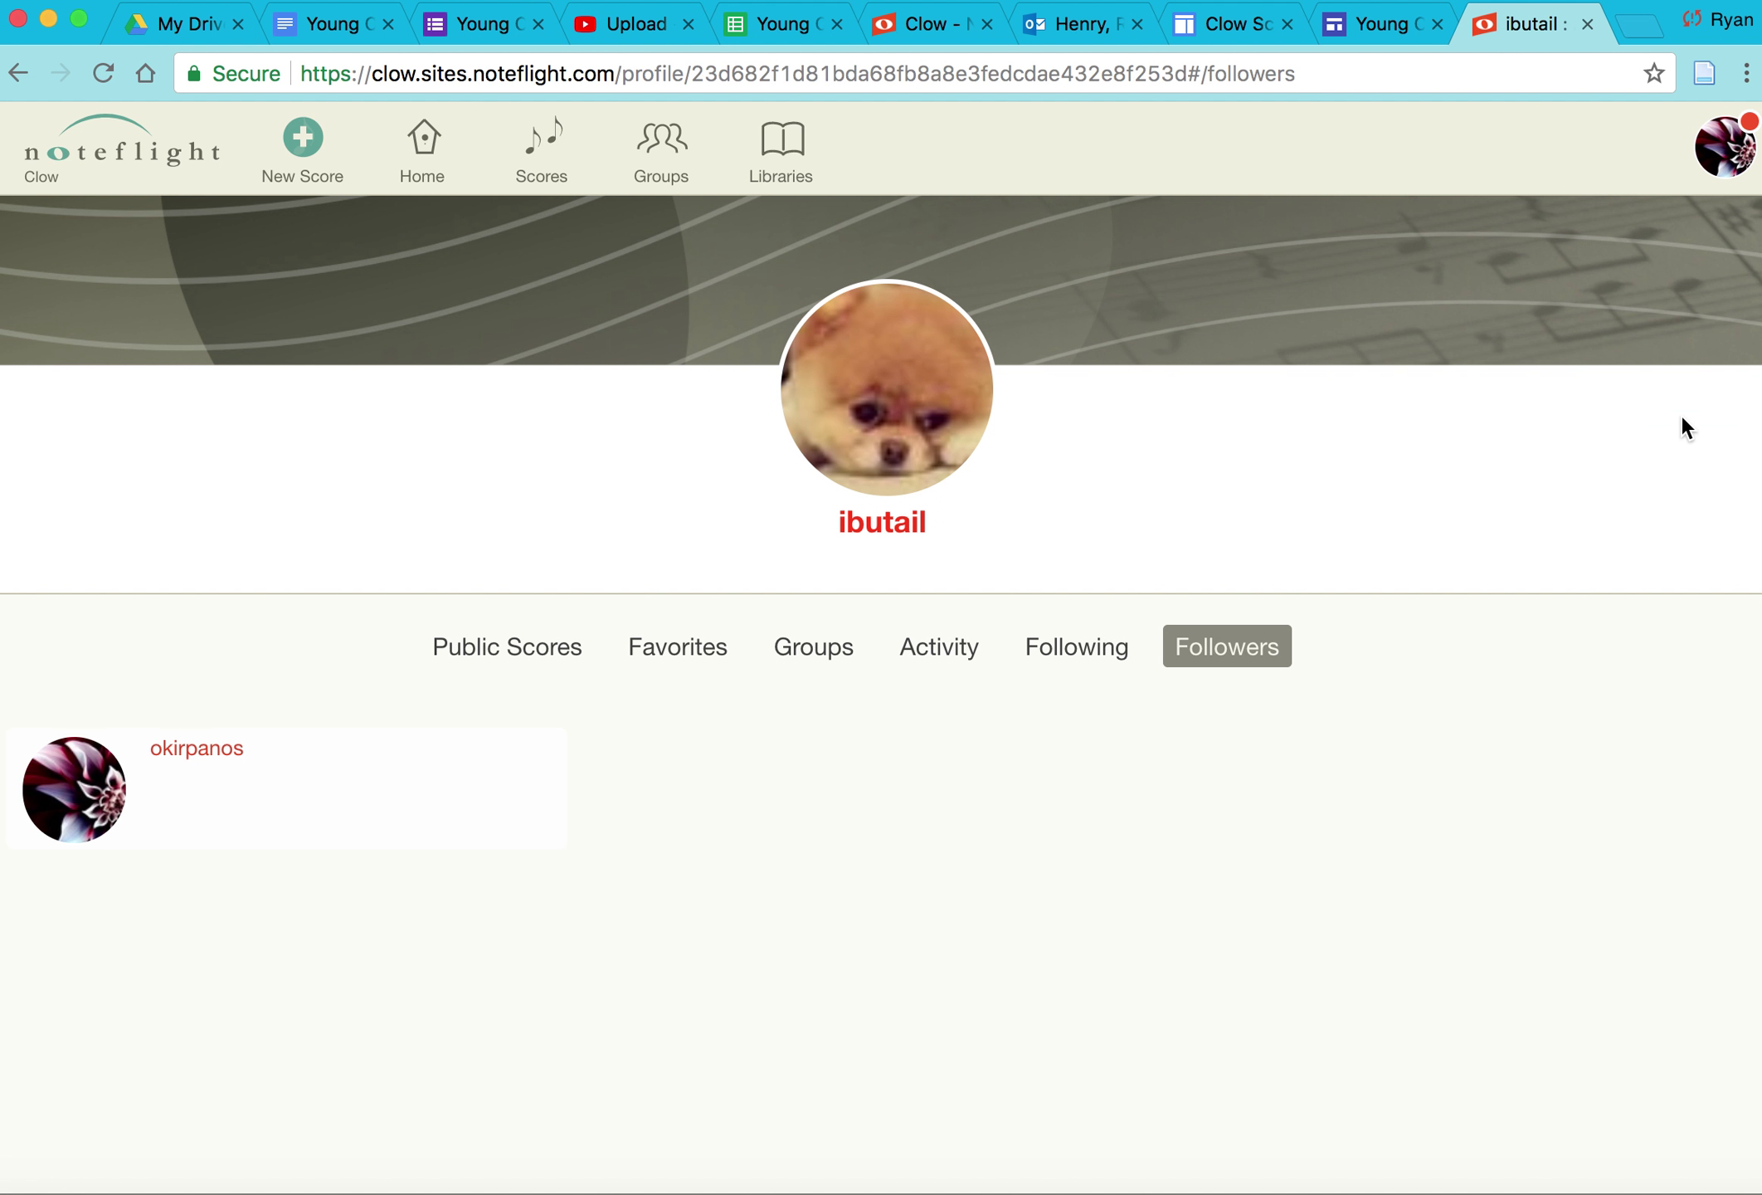
left_click(16, 75)
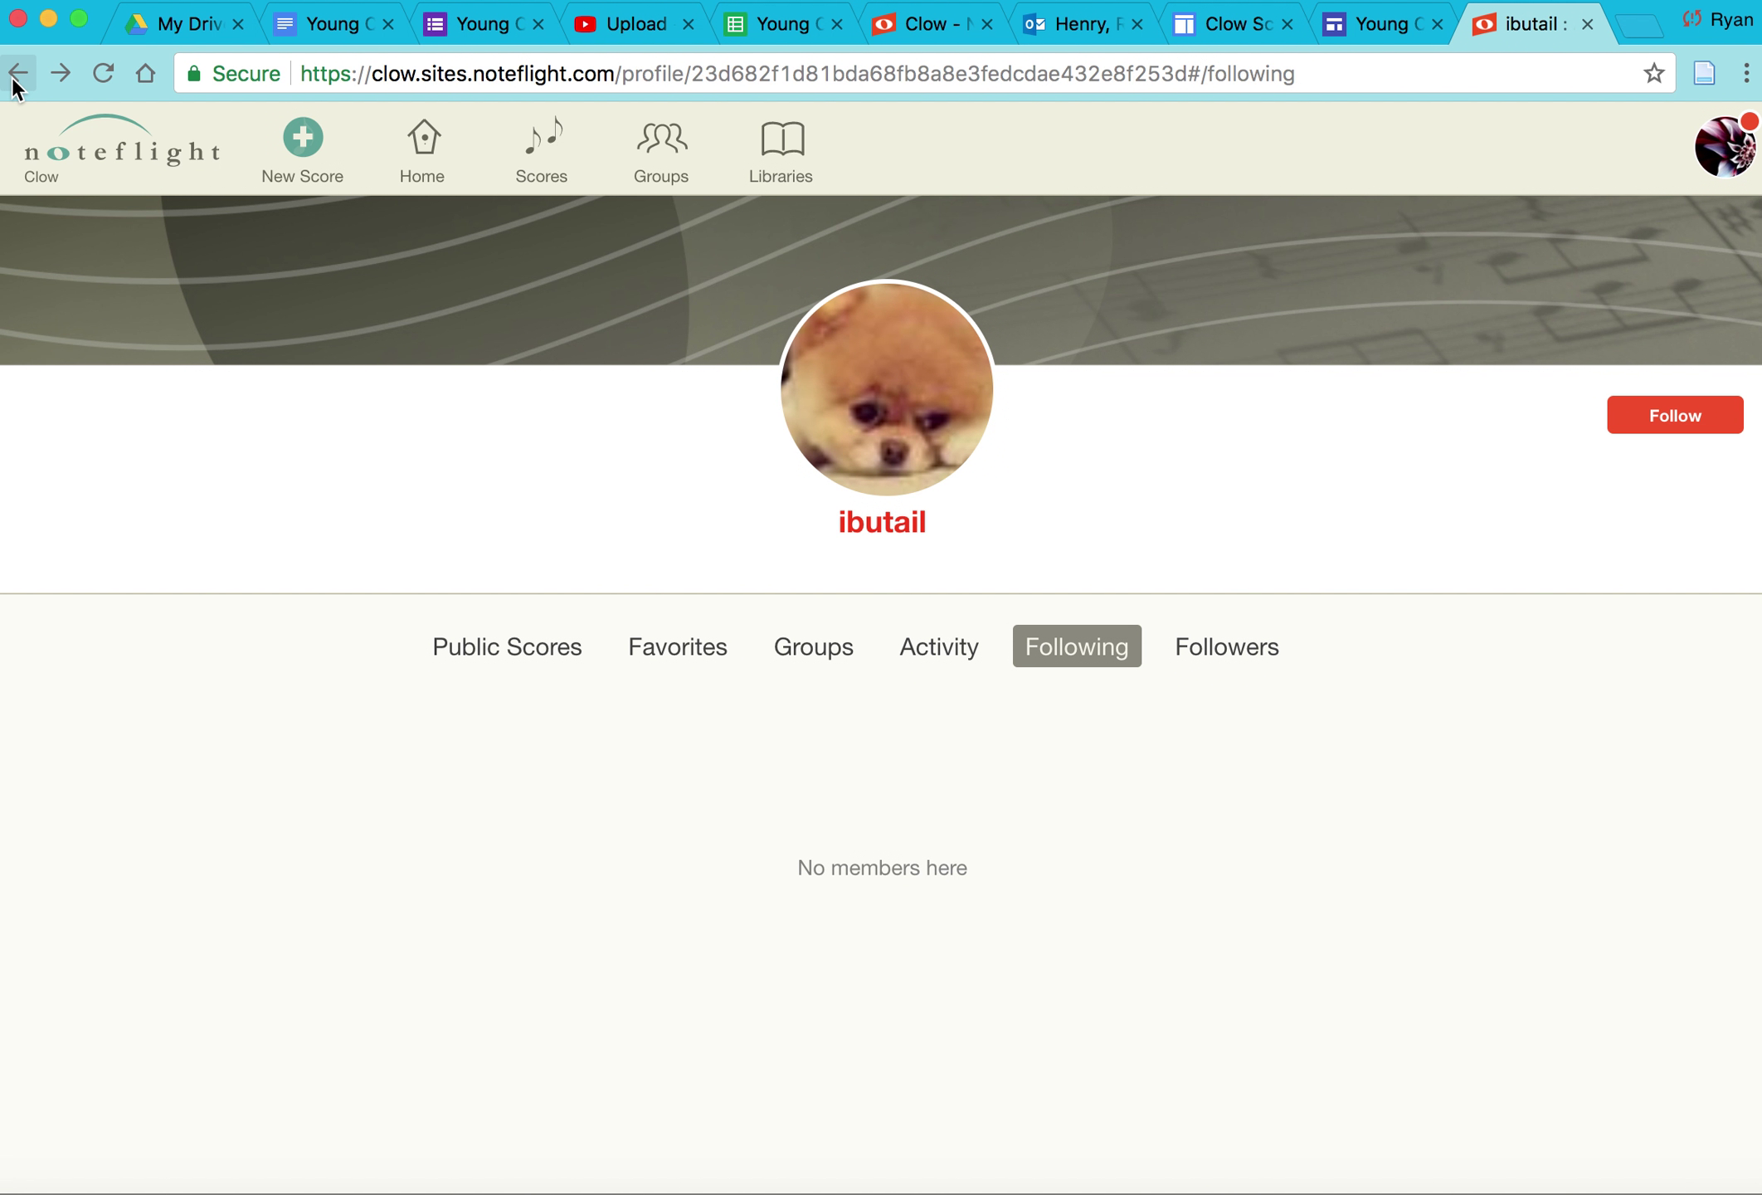
Step: Open the YoungComposers group from Groups and show its Scores list
left_click(679, 171)
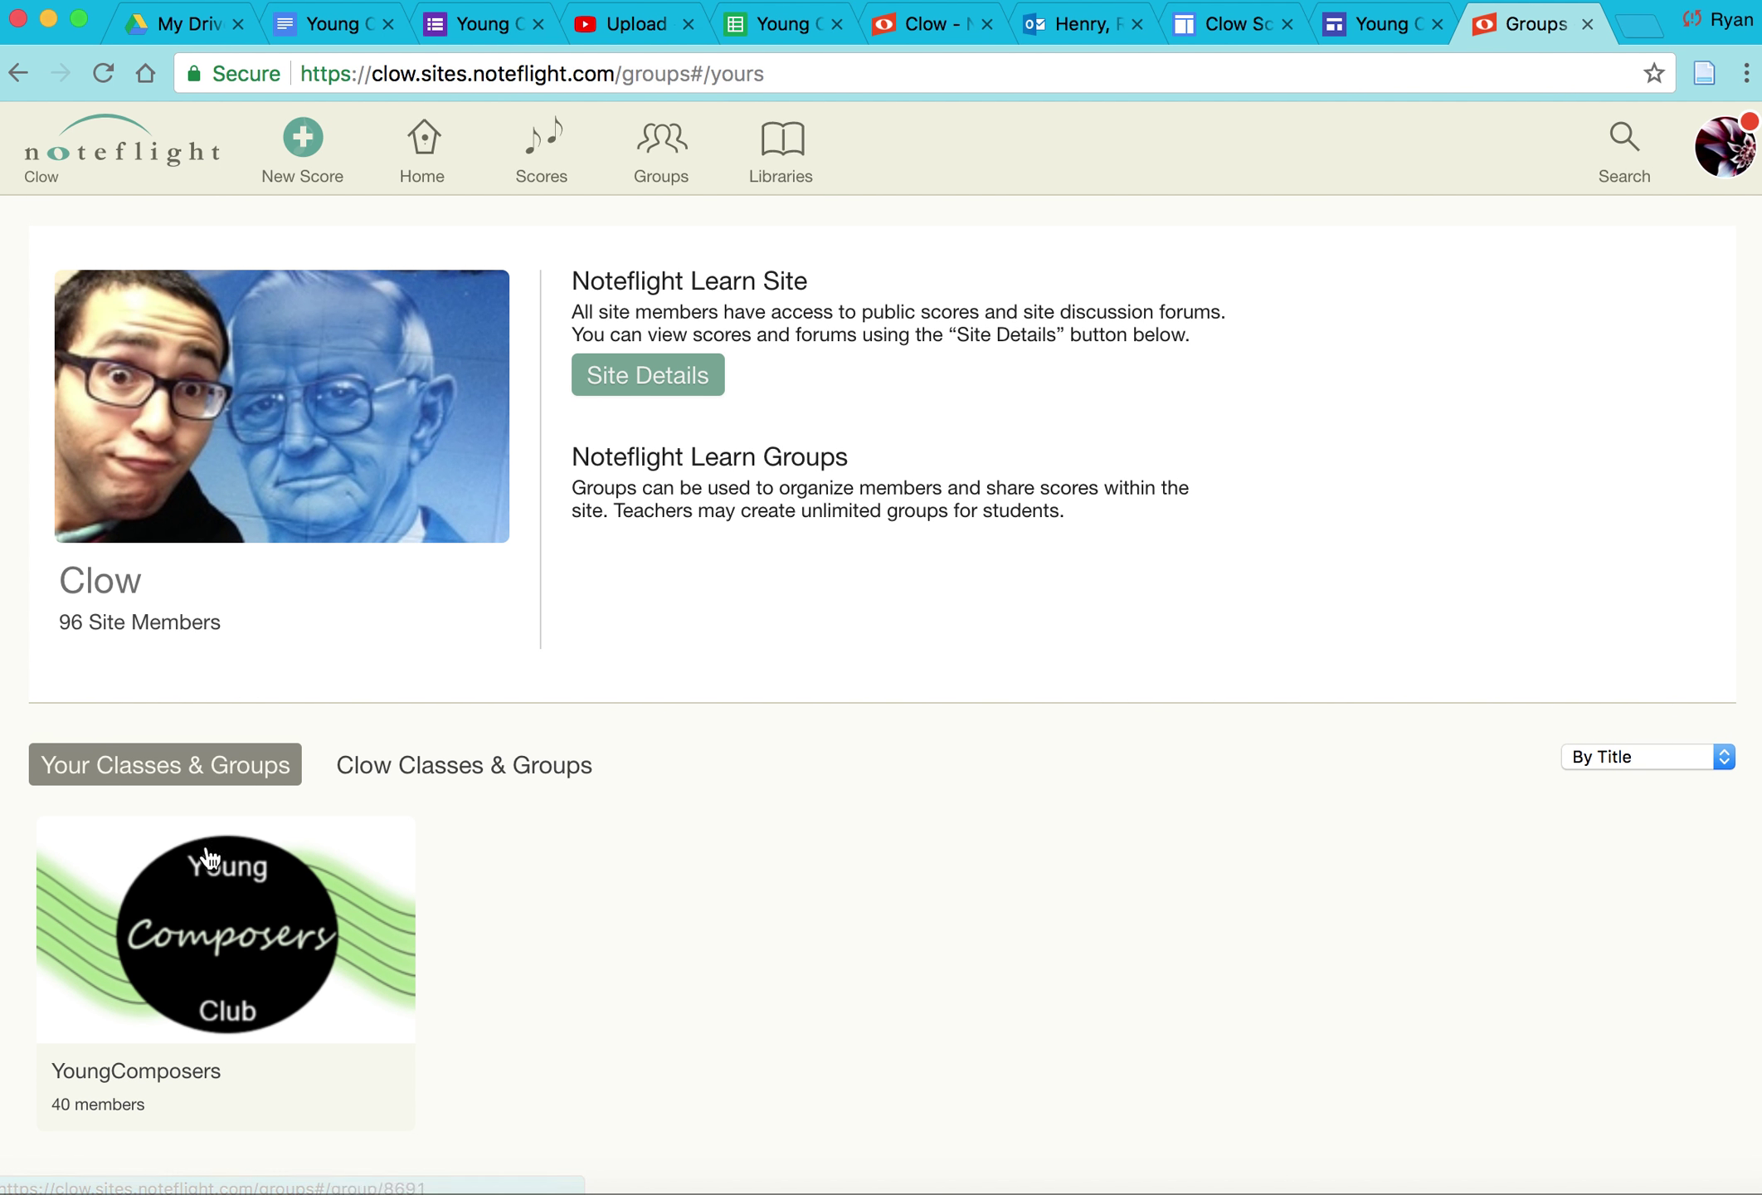
left_click(214, 922)
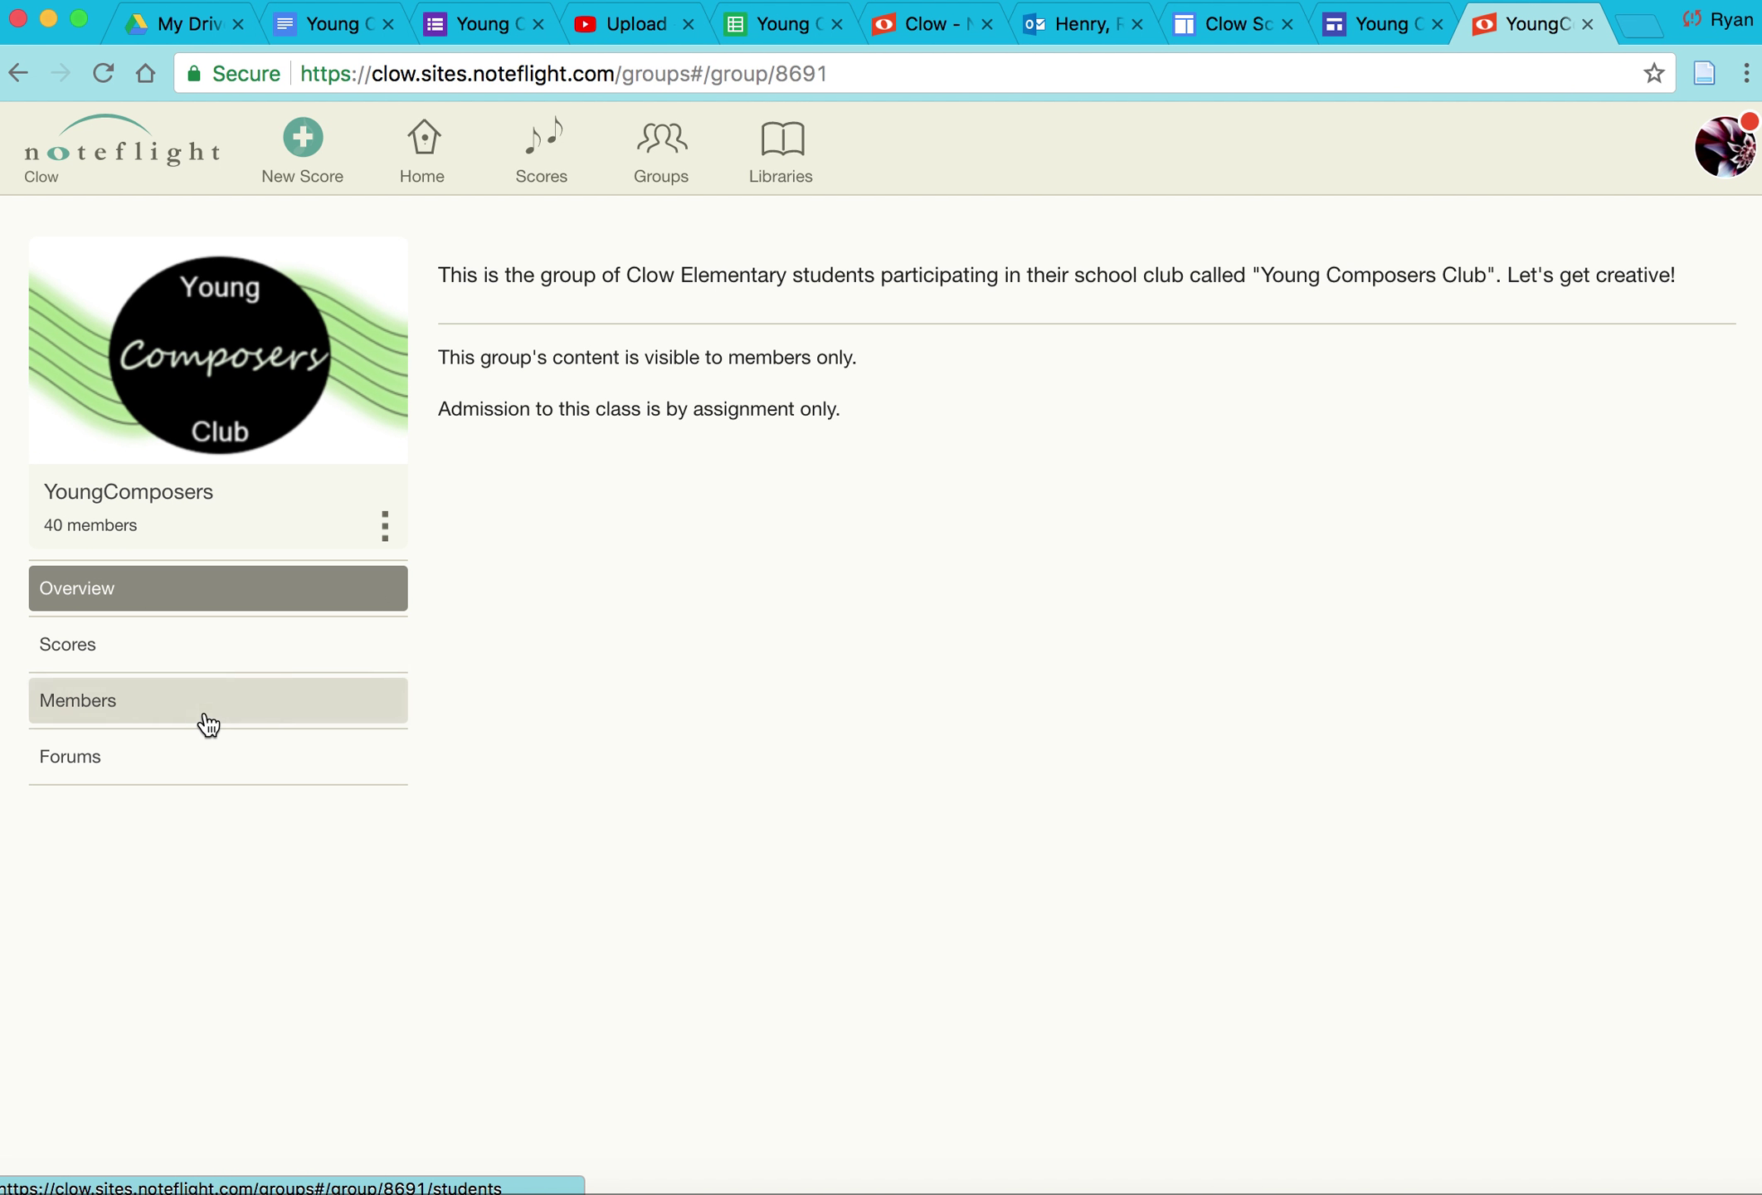
left_click(133, 655)
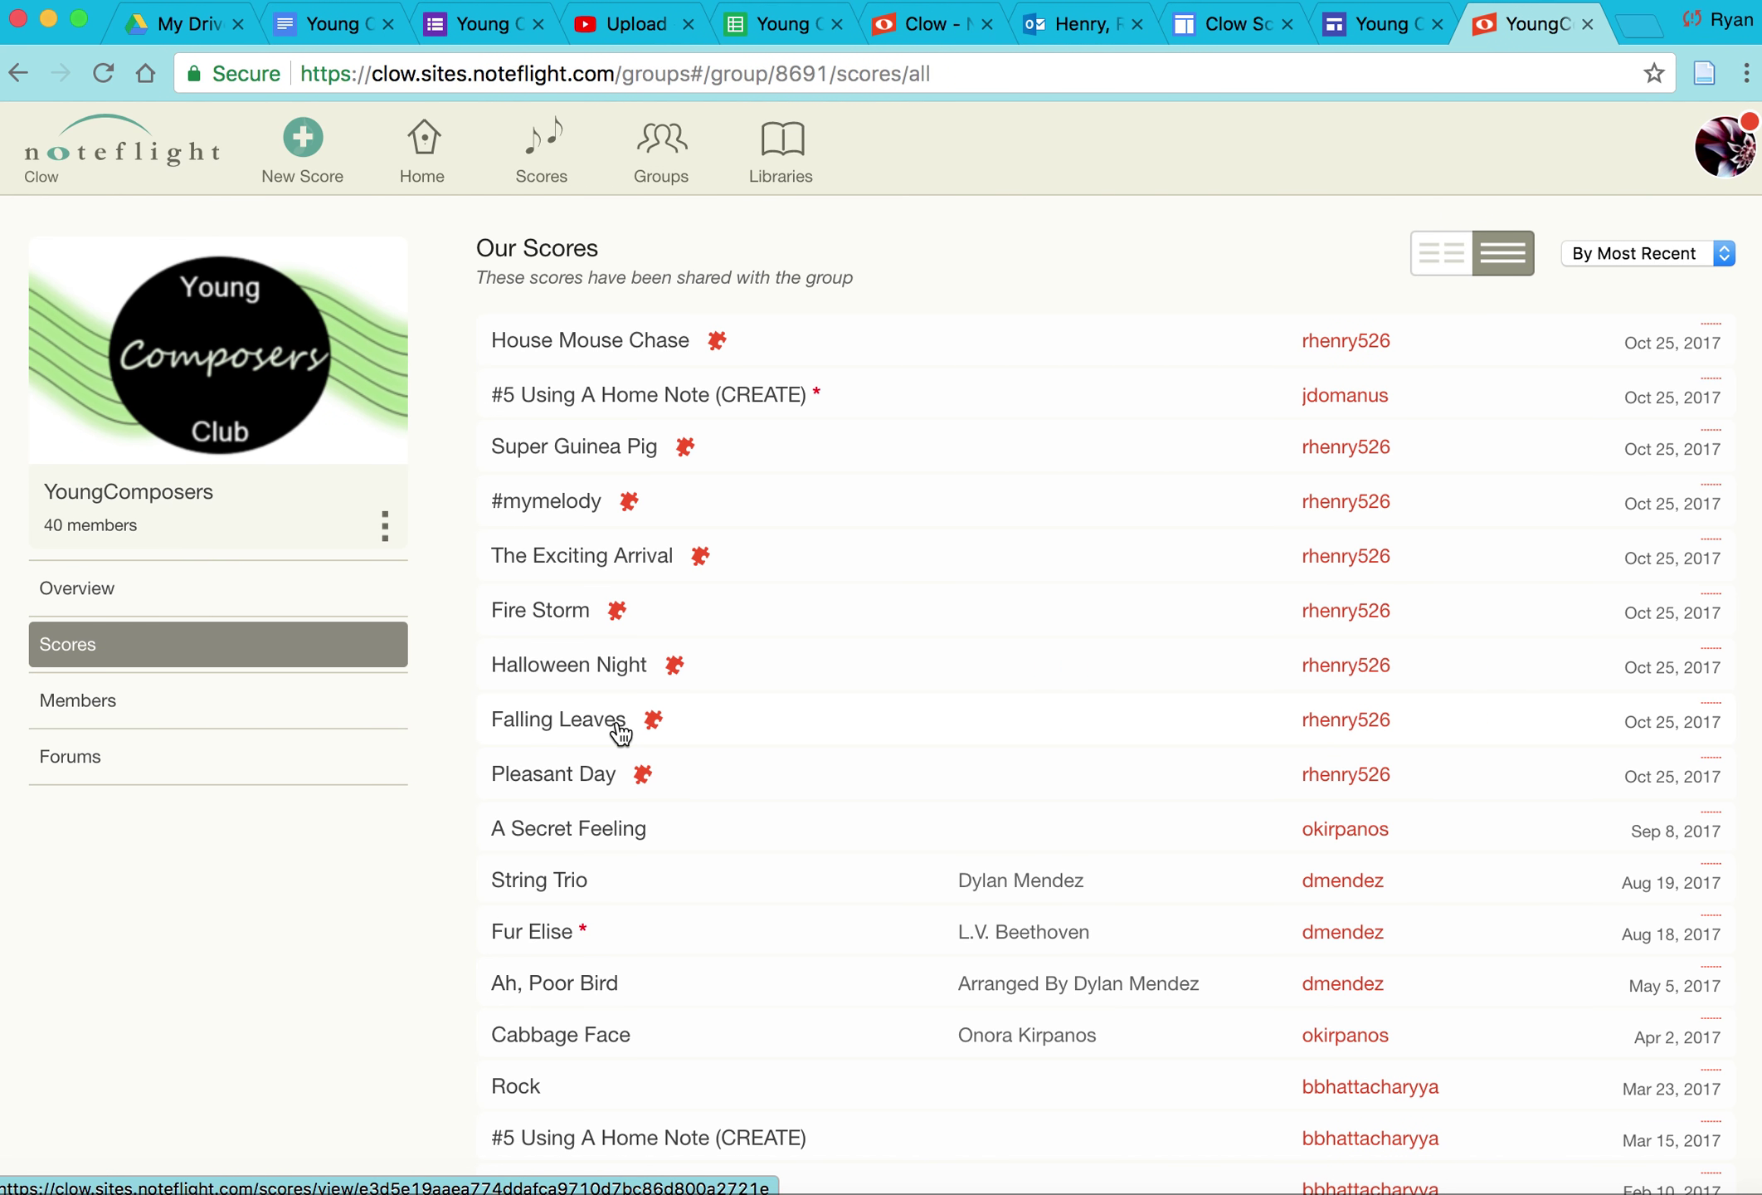
Step: Open House Mouse Chase, enter a quarter note E at measure 3, and save
left_click(572, 355)
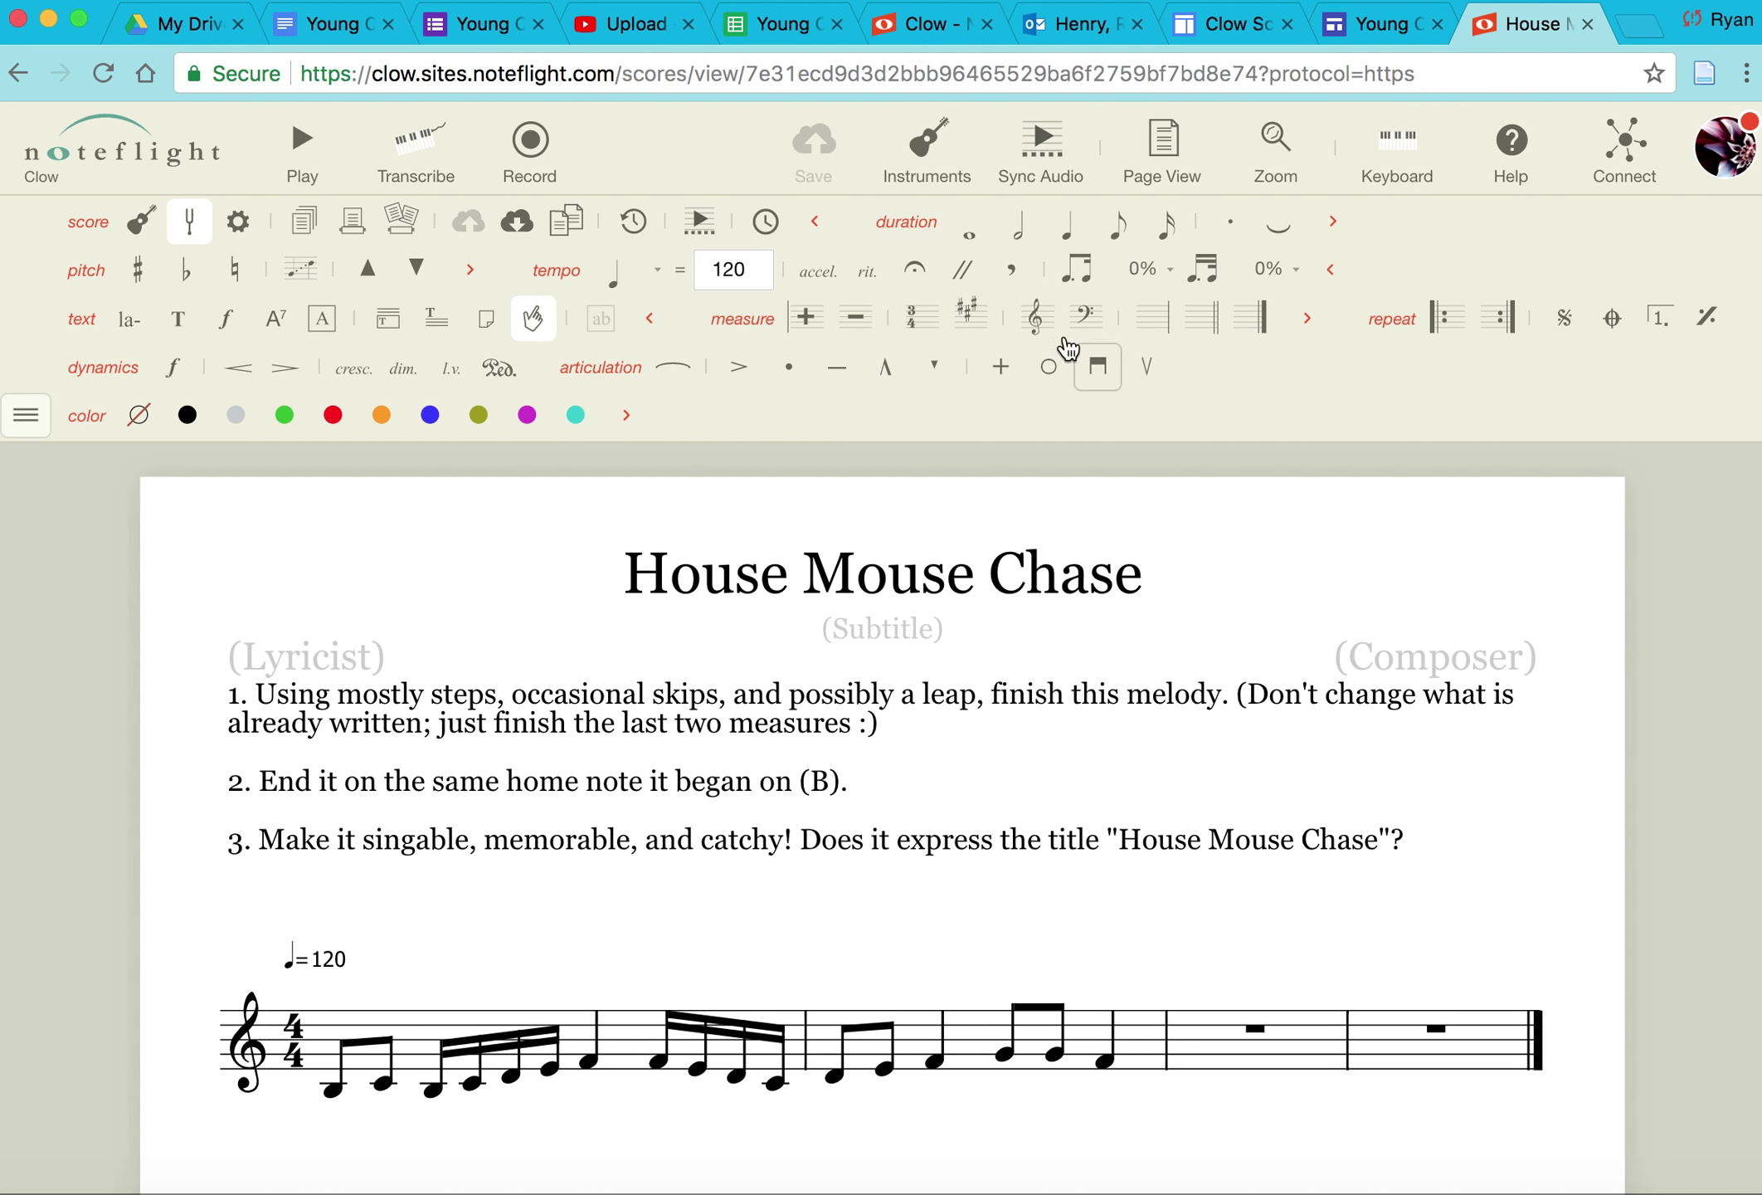
left_click(1226, 1055)
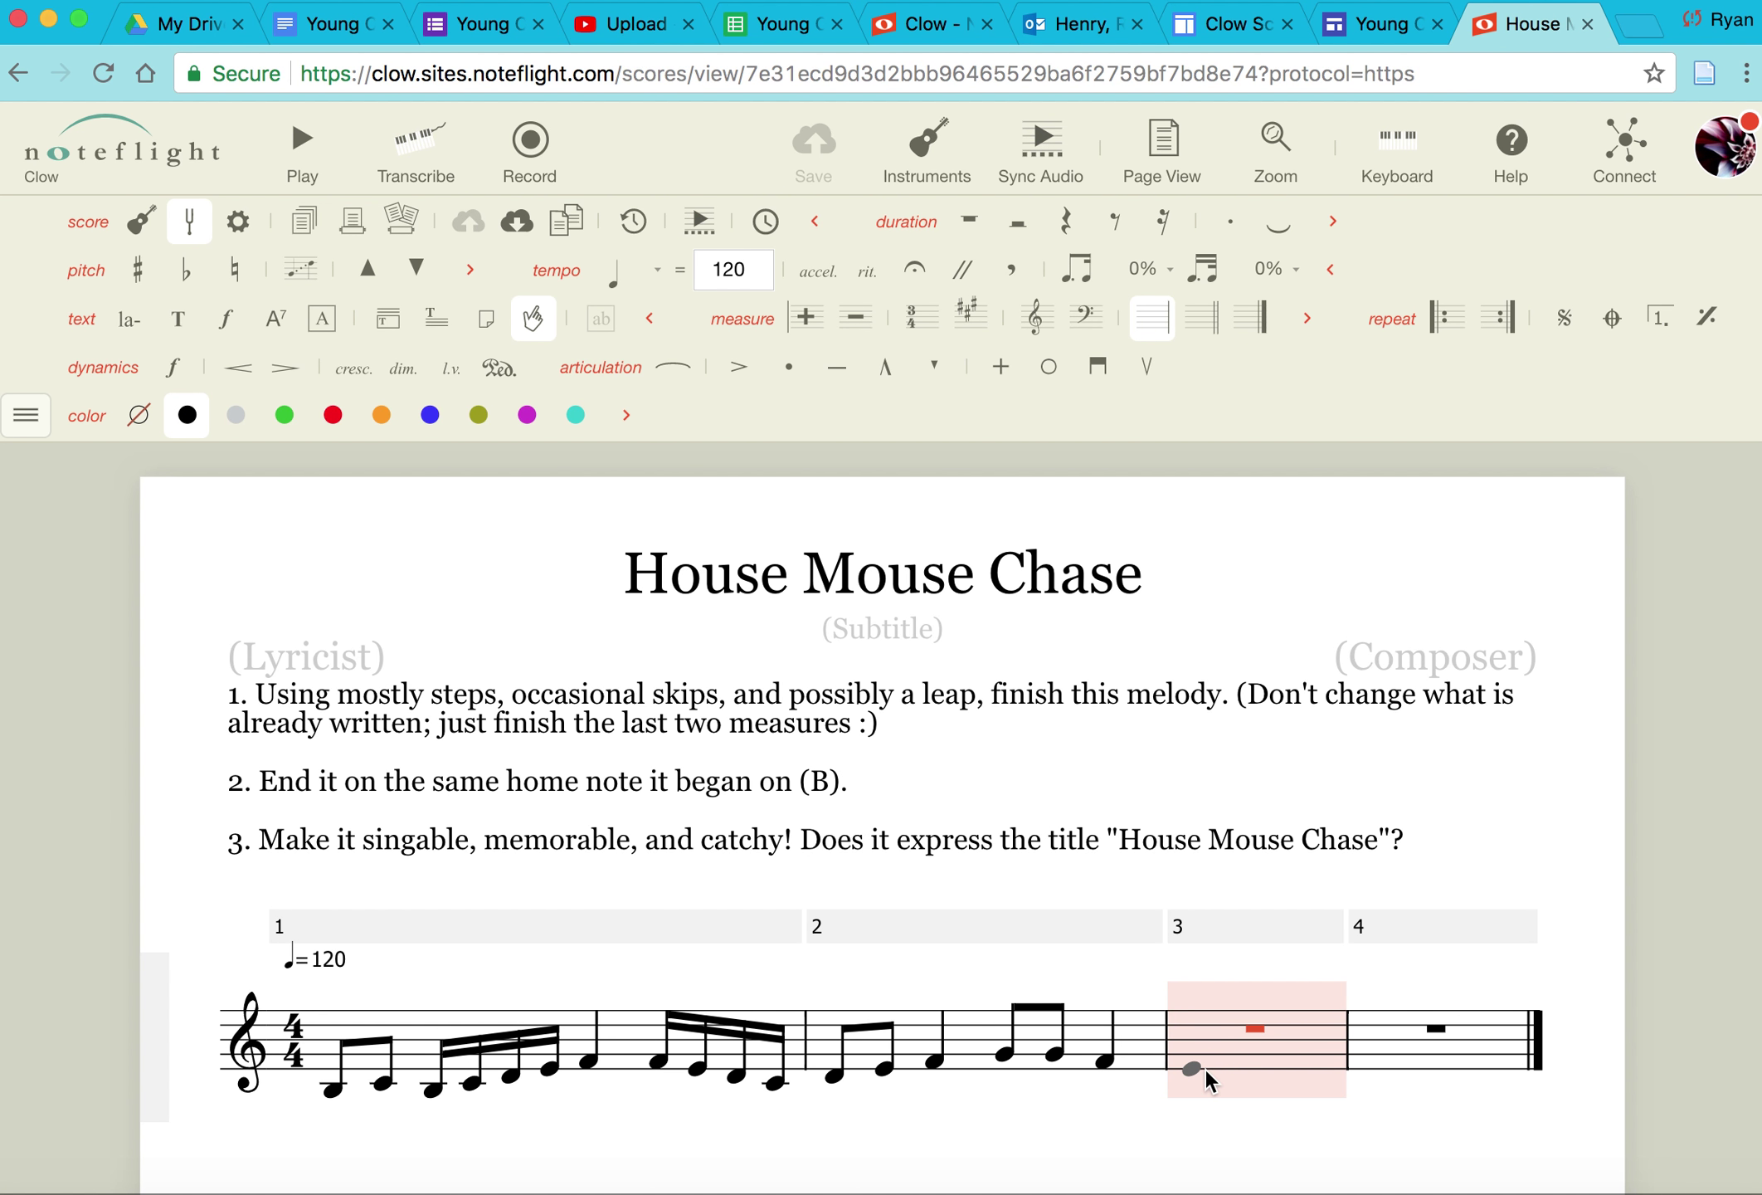
left_click(1191, 1065)
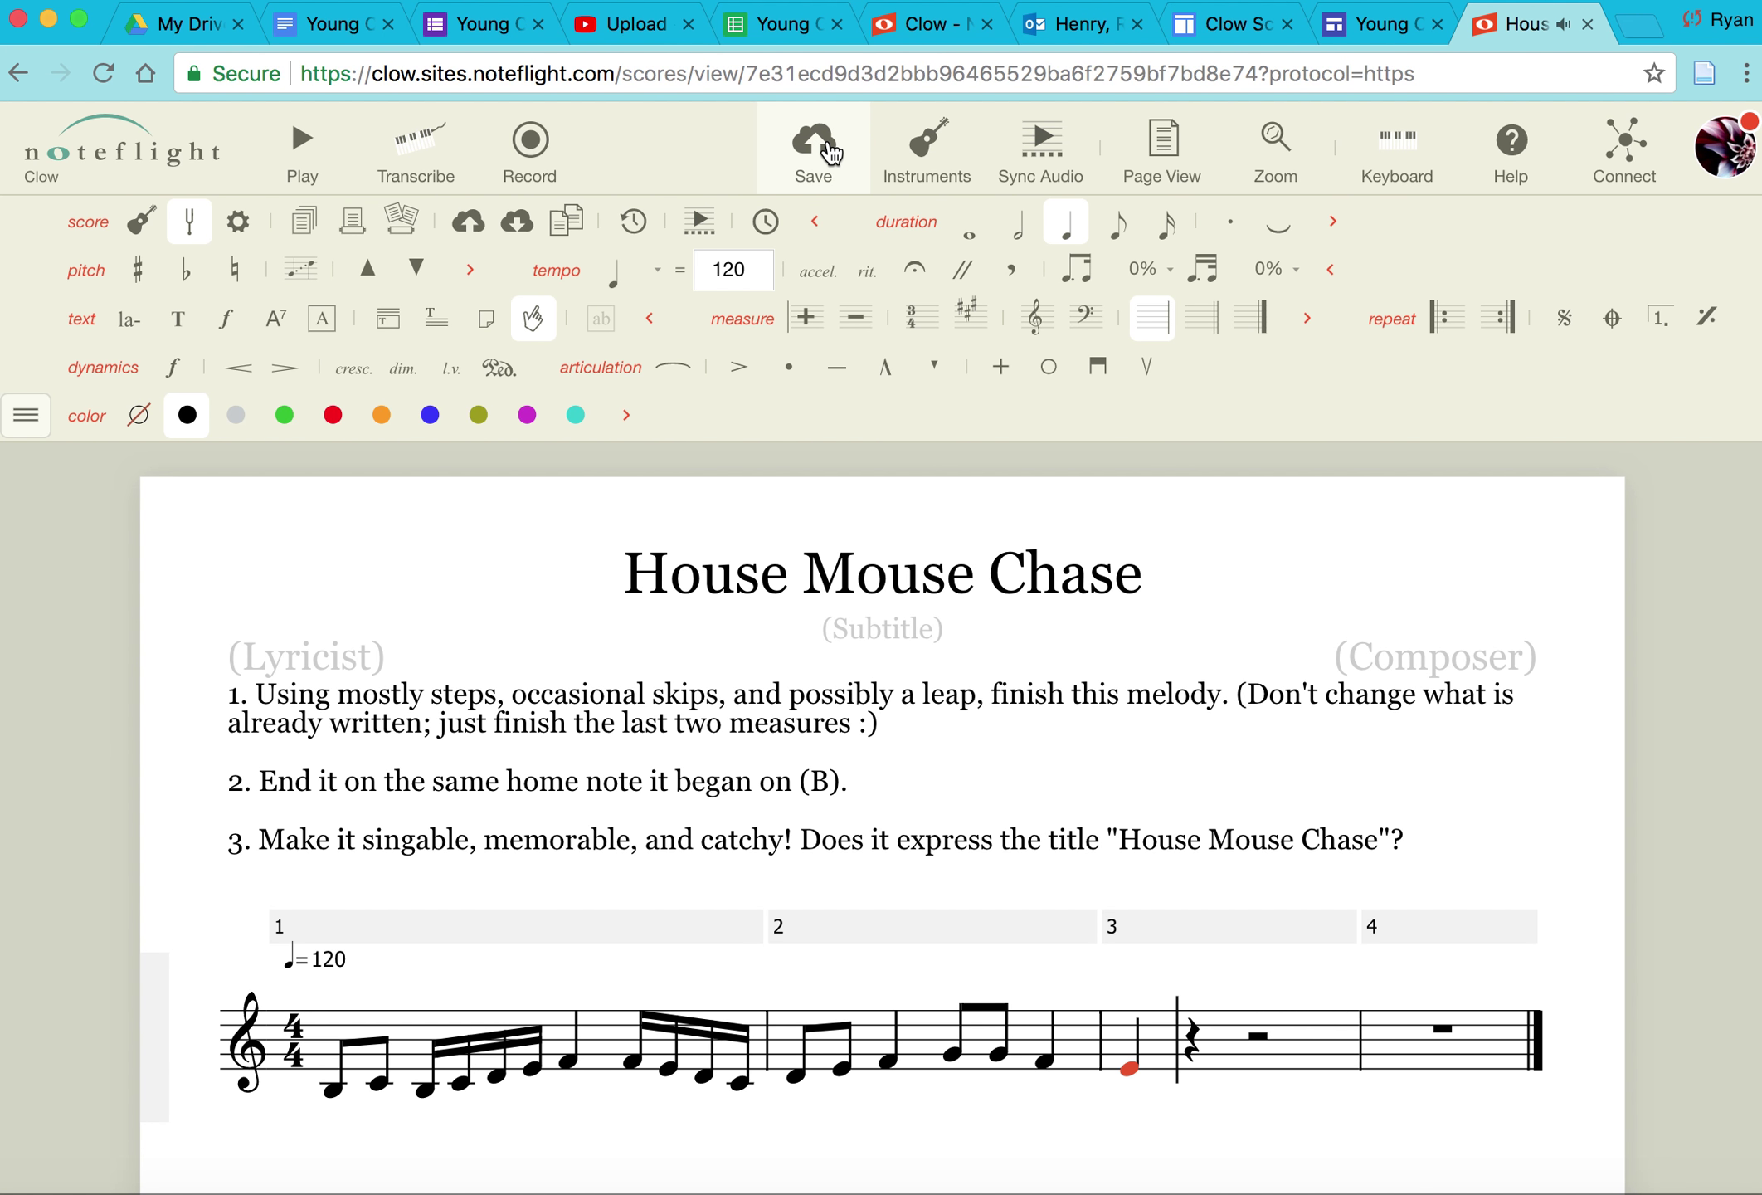
left_click(828, 146)
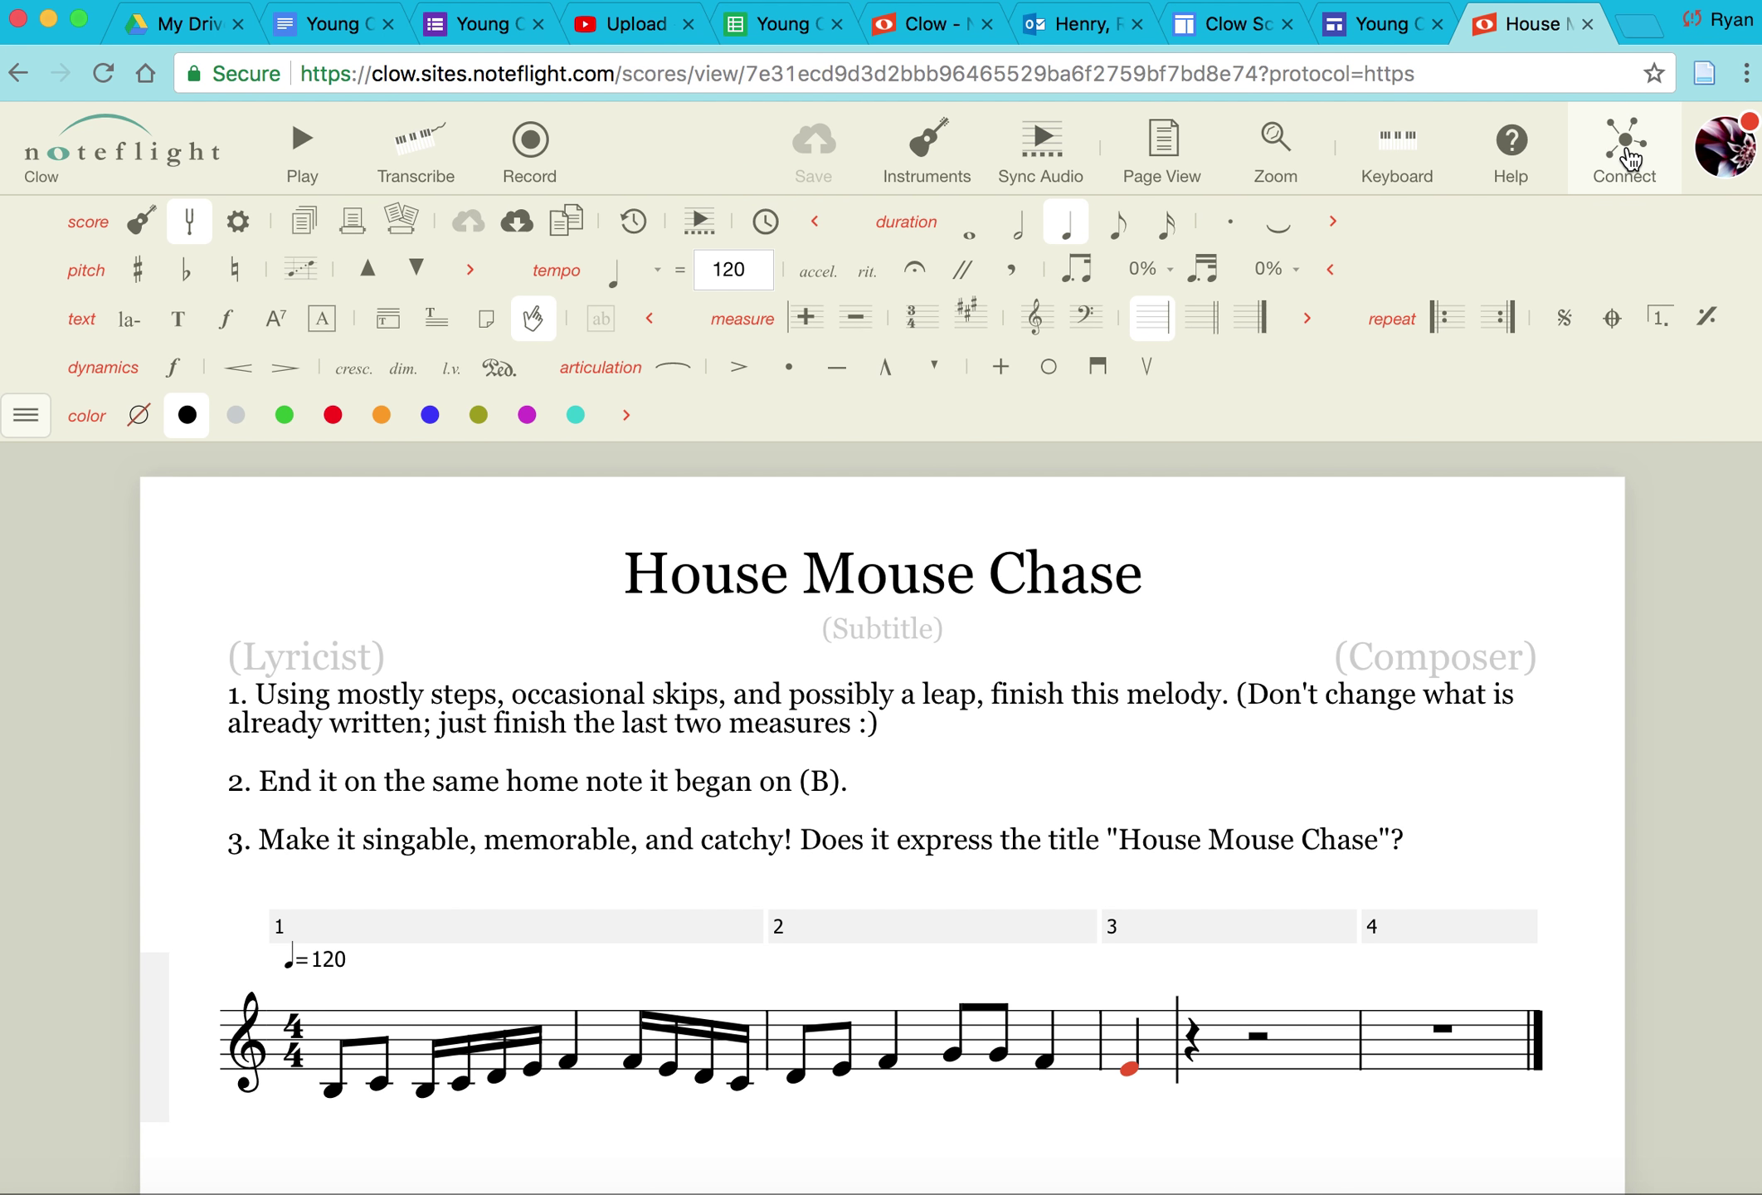
Step: Open the Connect panel for House Mouse Chase and choose to change its sharing access
left_click(1630, 158)
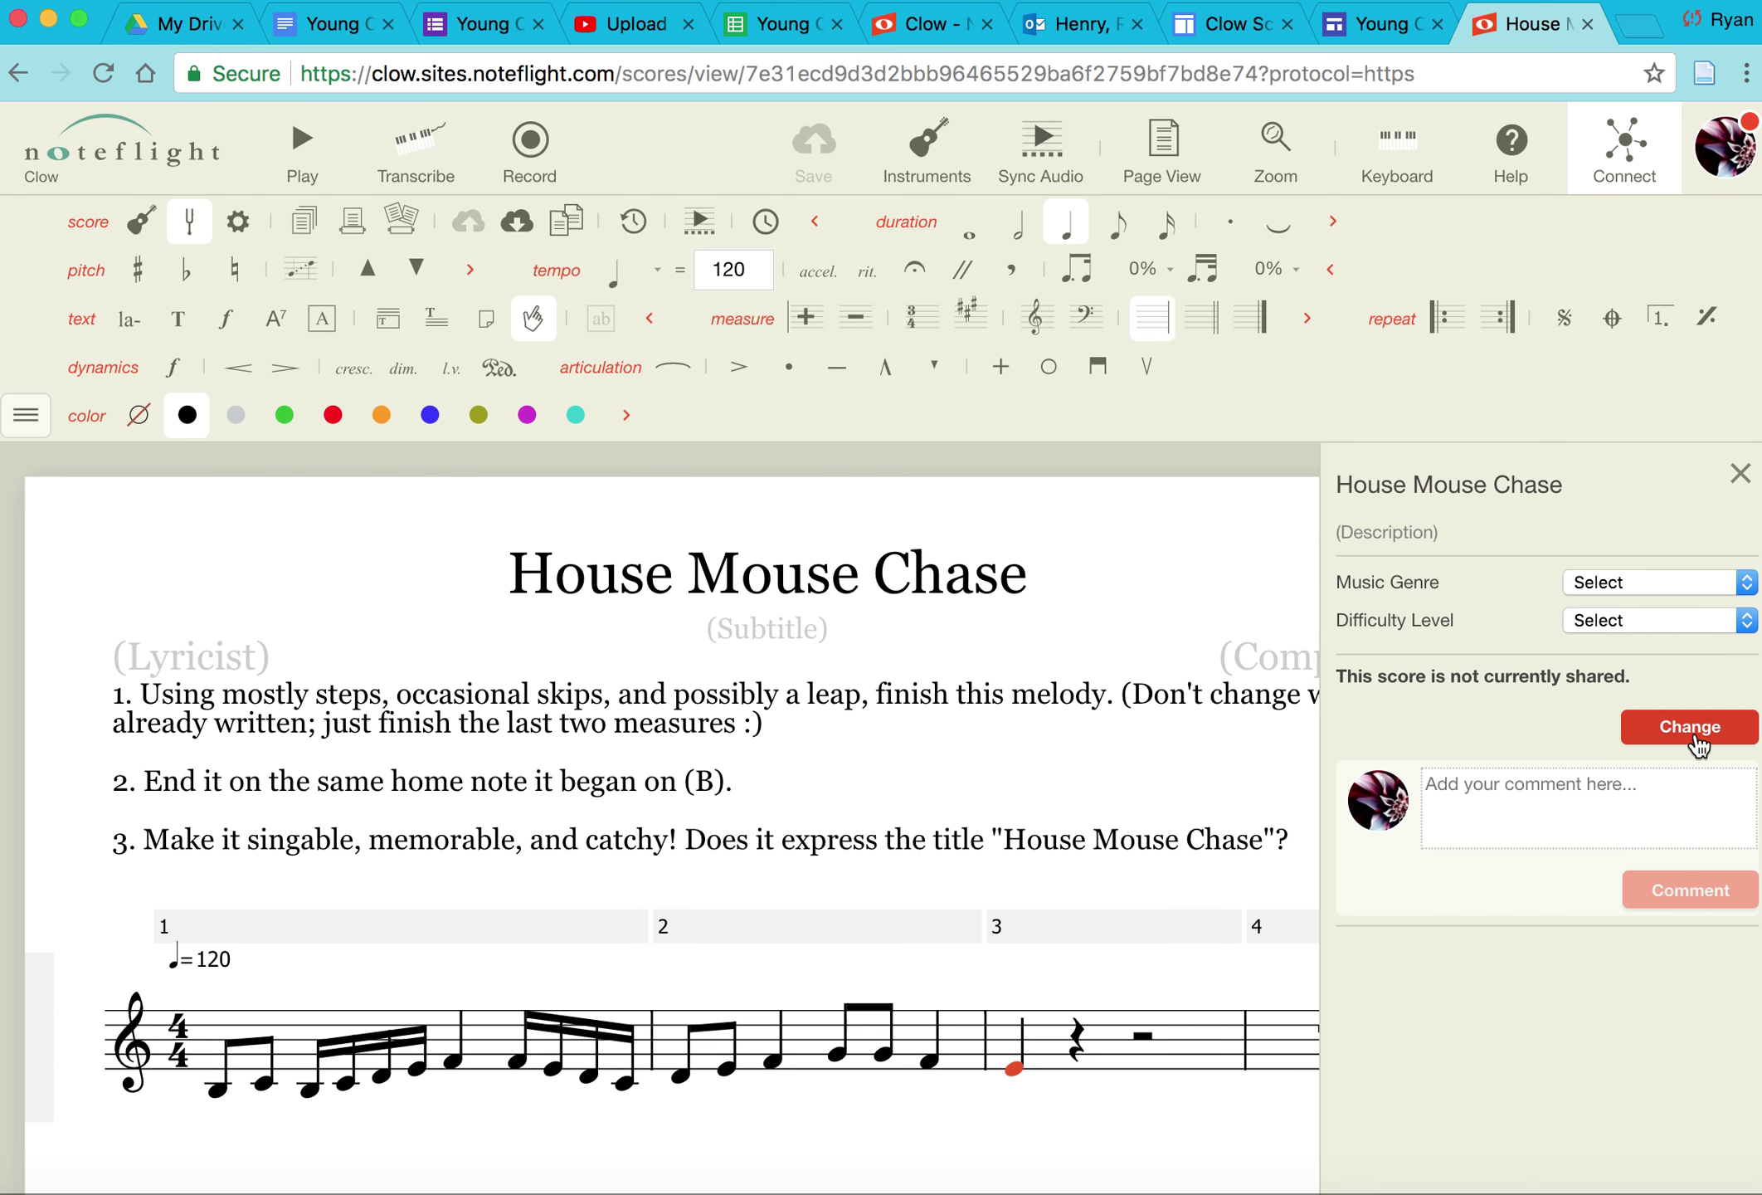
left_click(1695, 737)
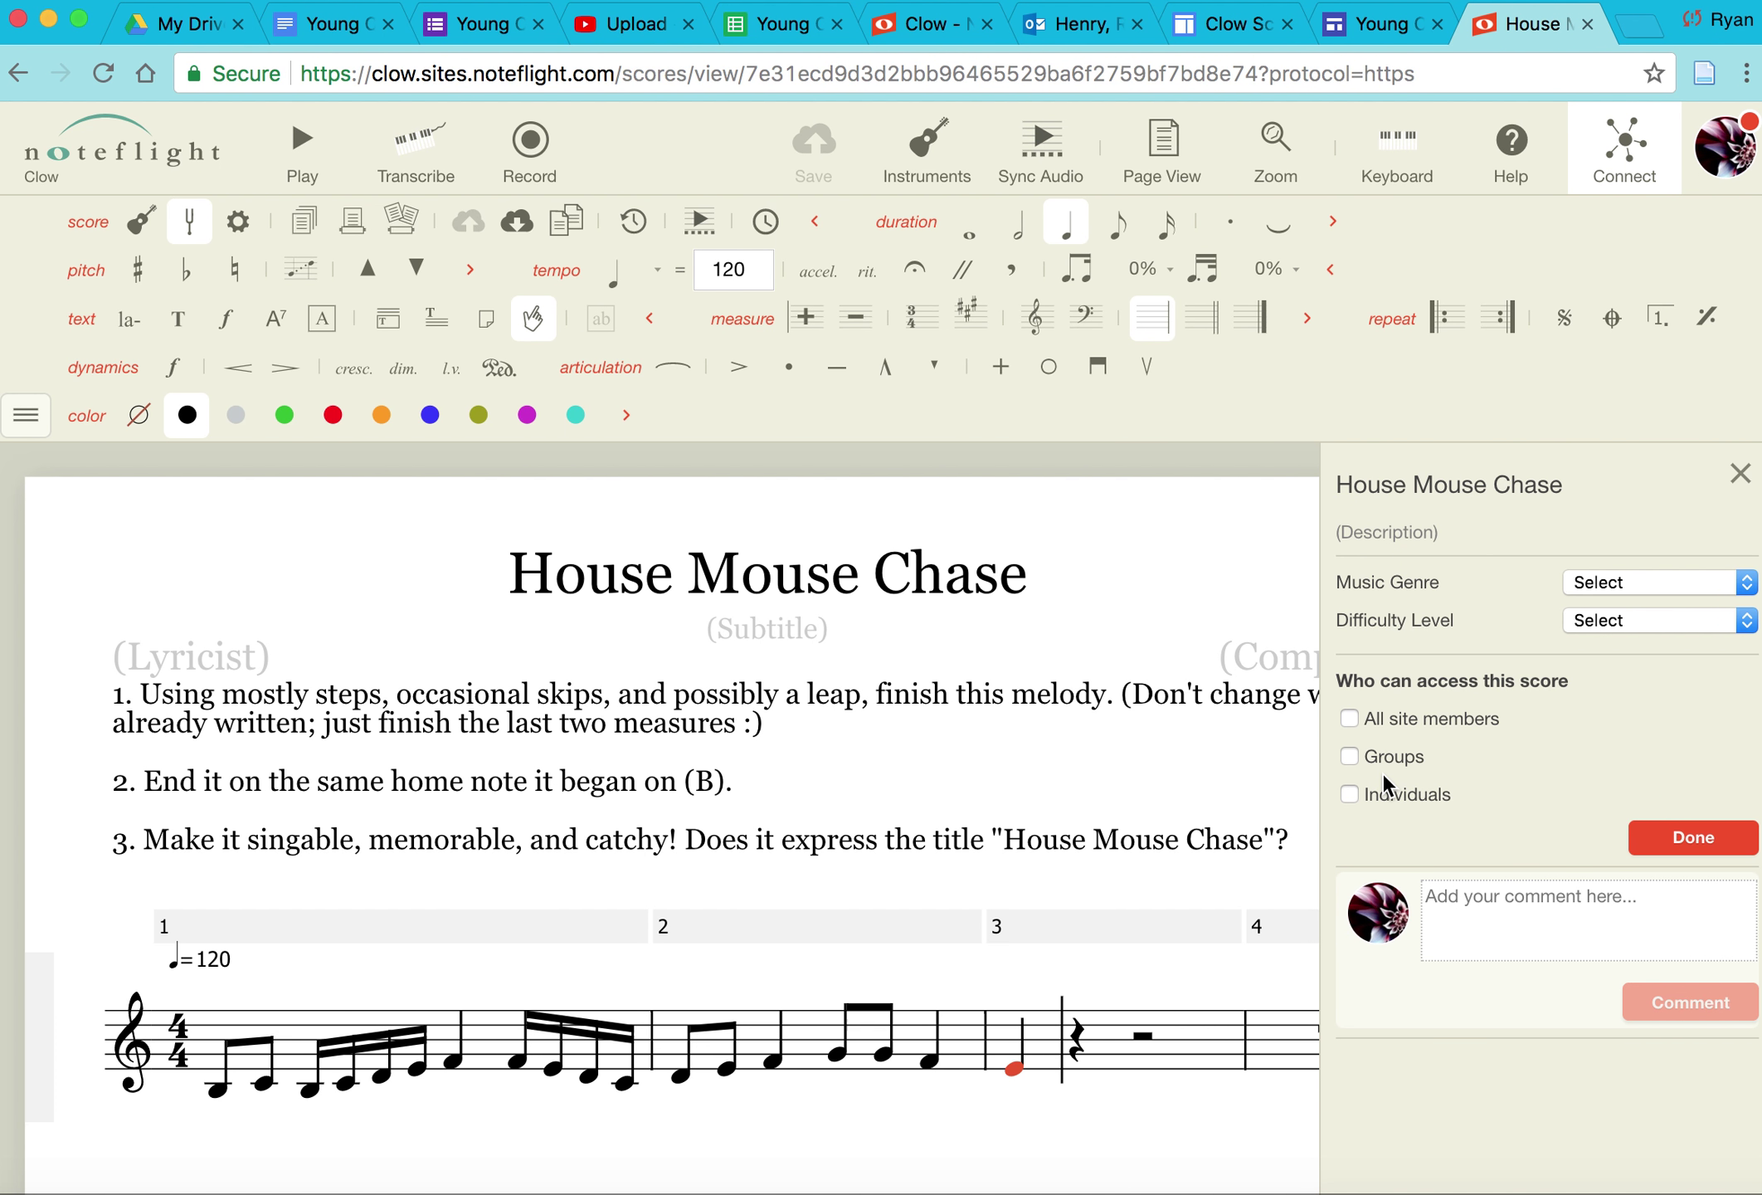
Step: Enable Groups sharing, add YoungComposers via a 'young' search, and set its access to Comment
left_click(1351, 756)
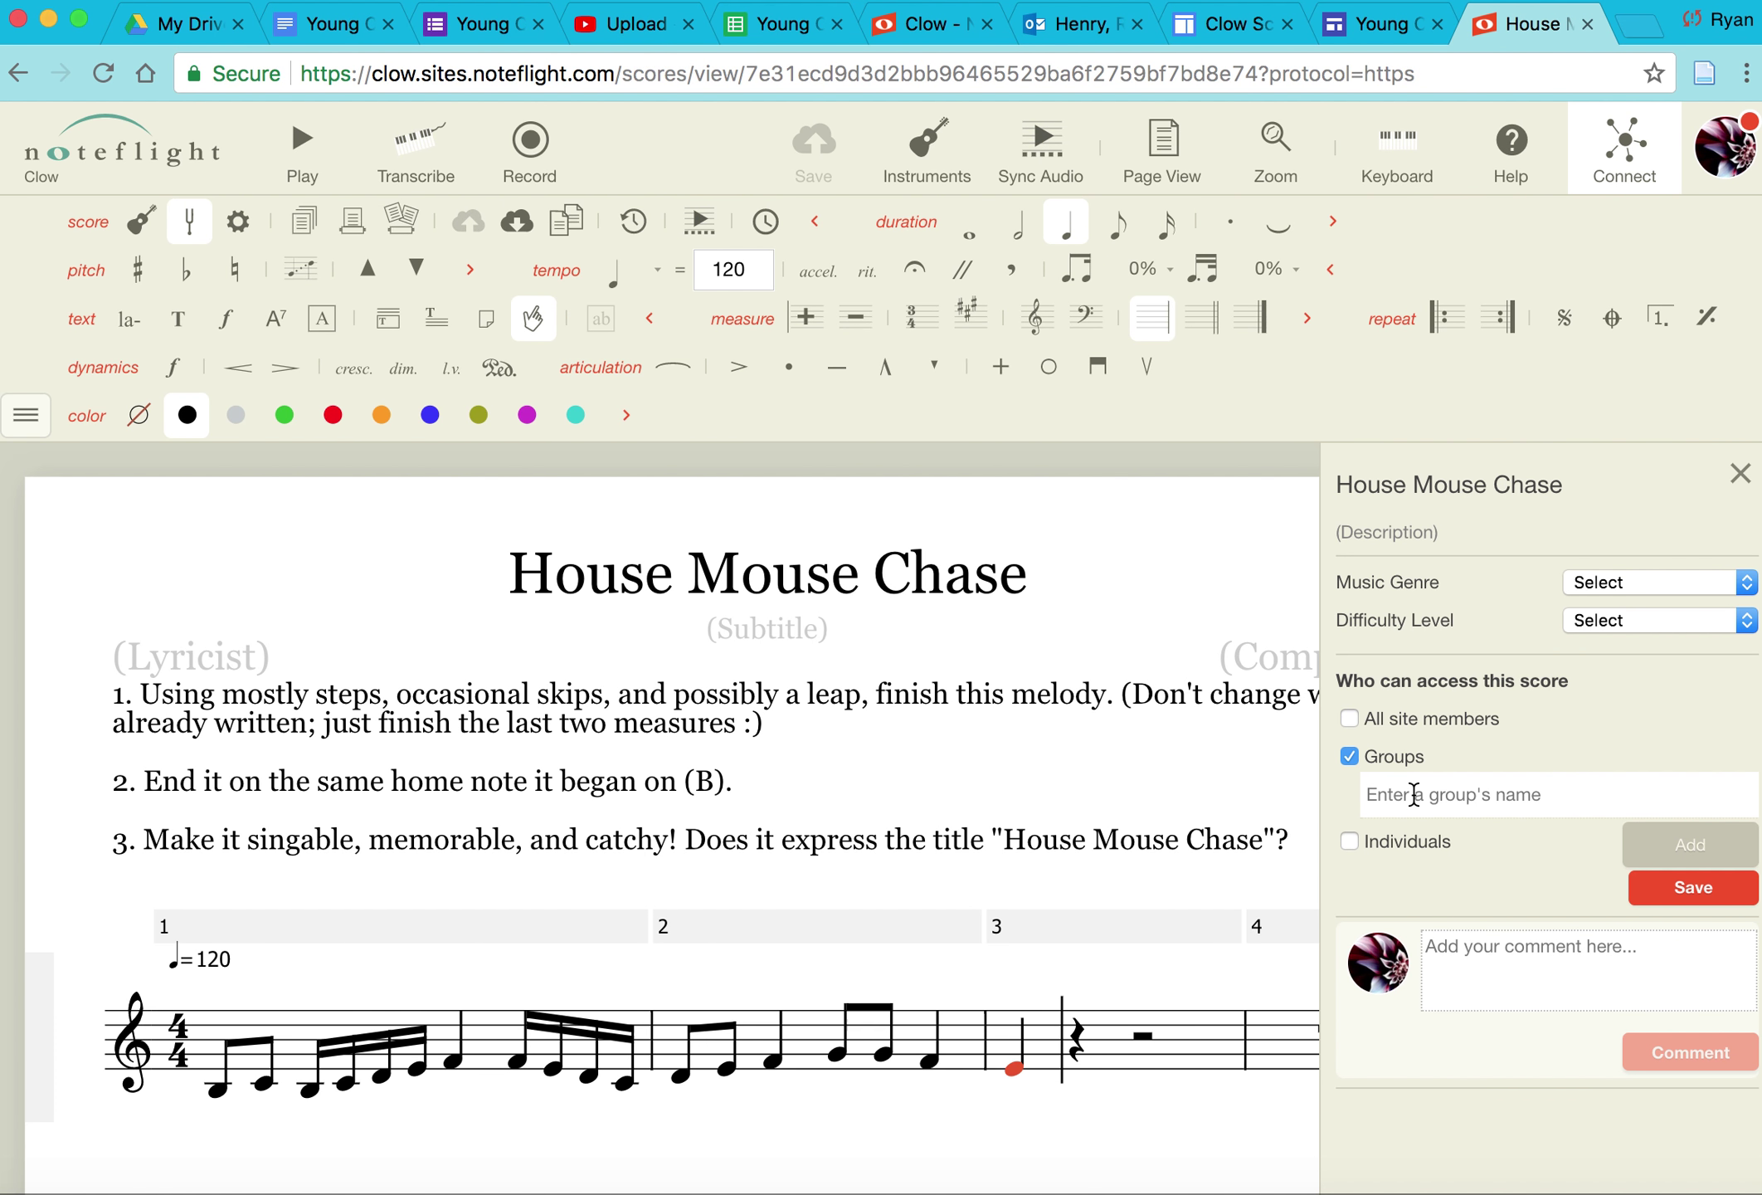
left_click(1414, 794)
type("young")
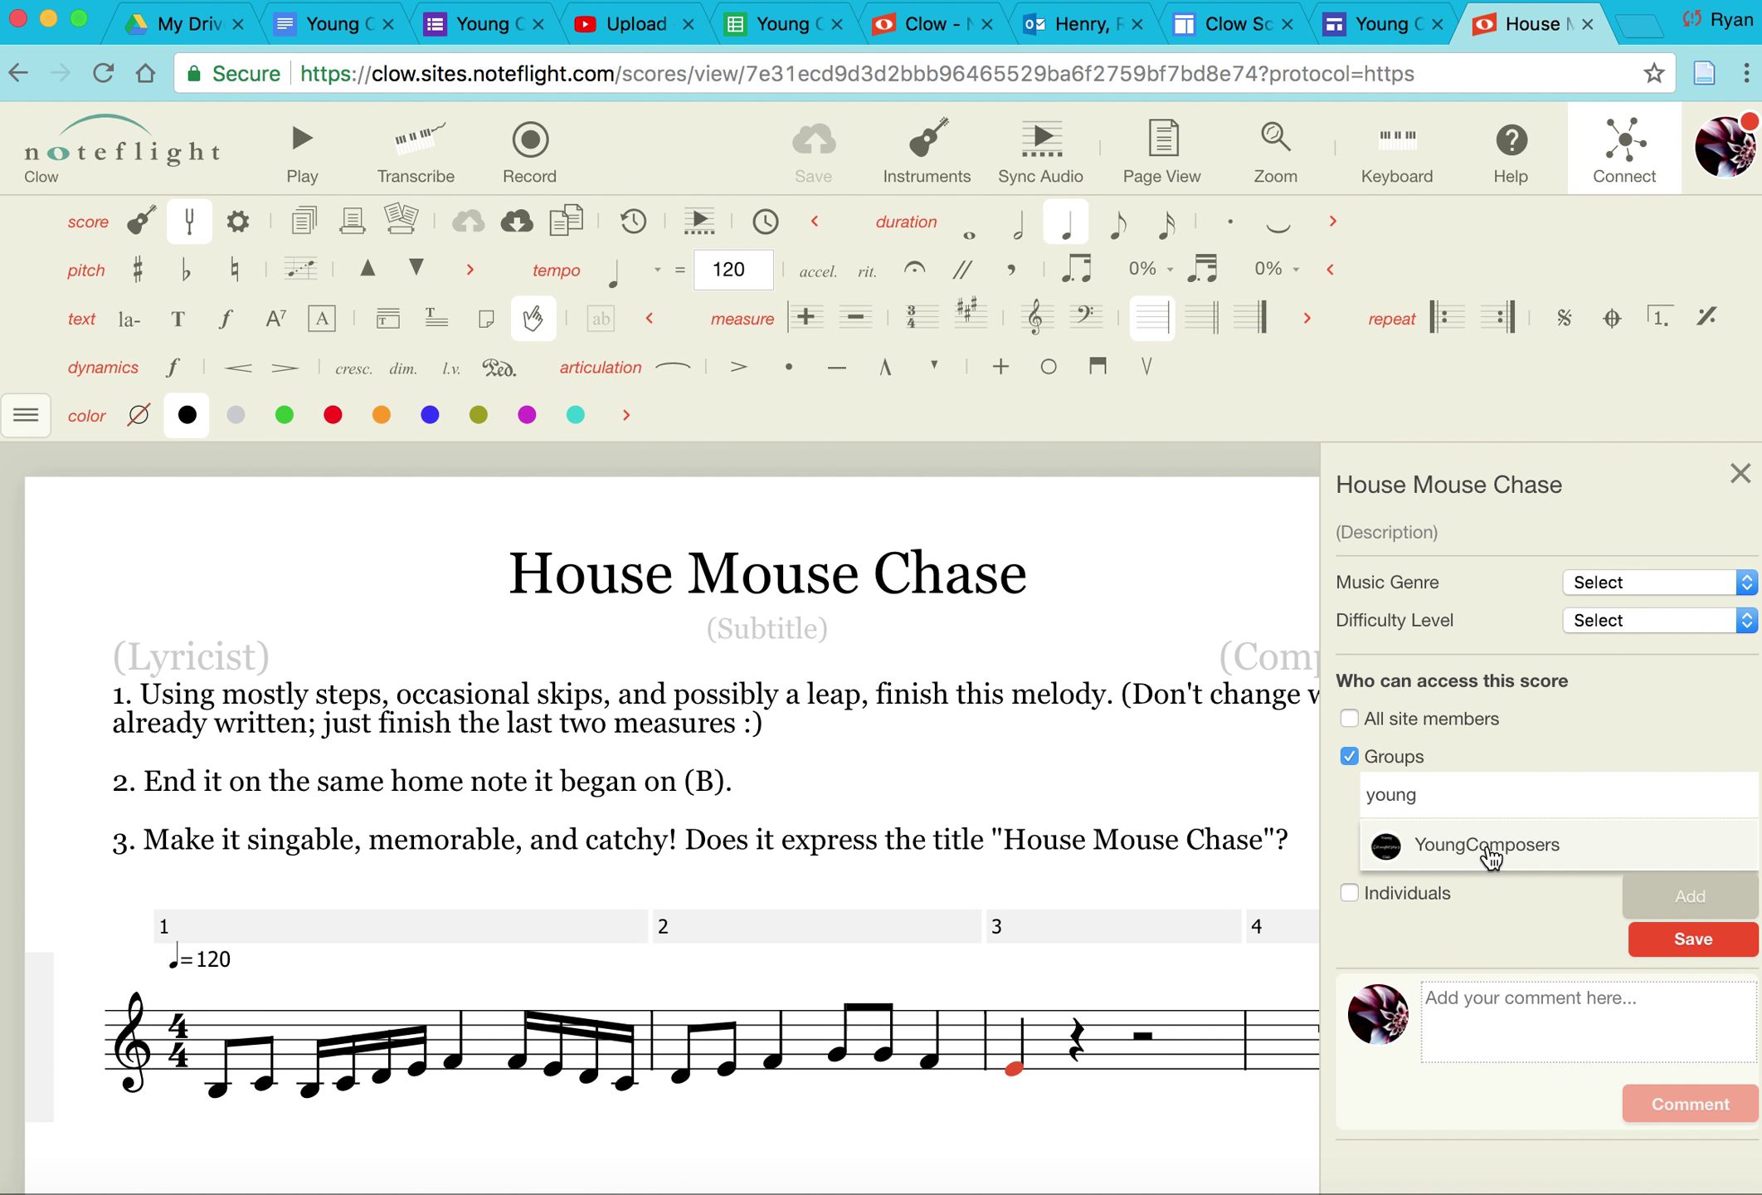
left_click(1489, 846)
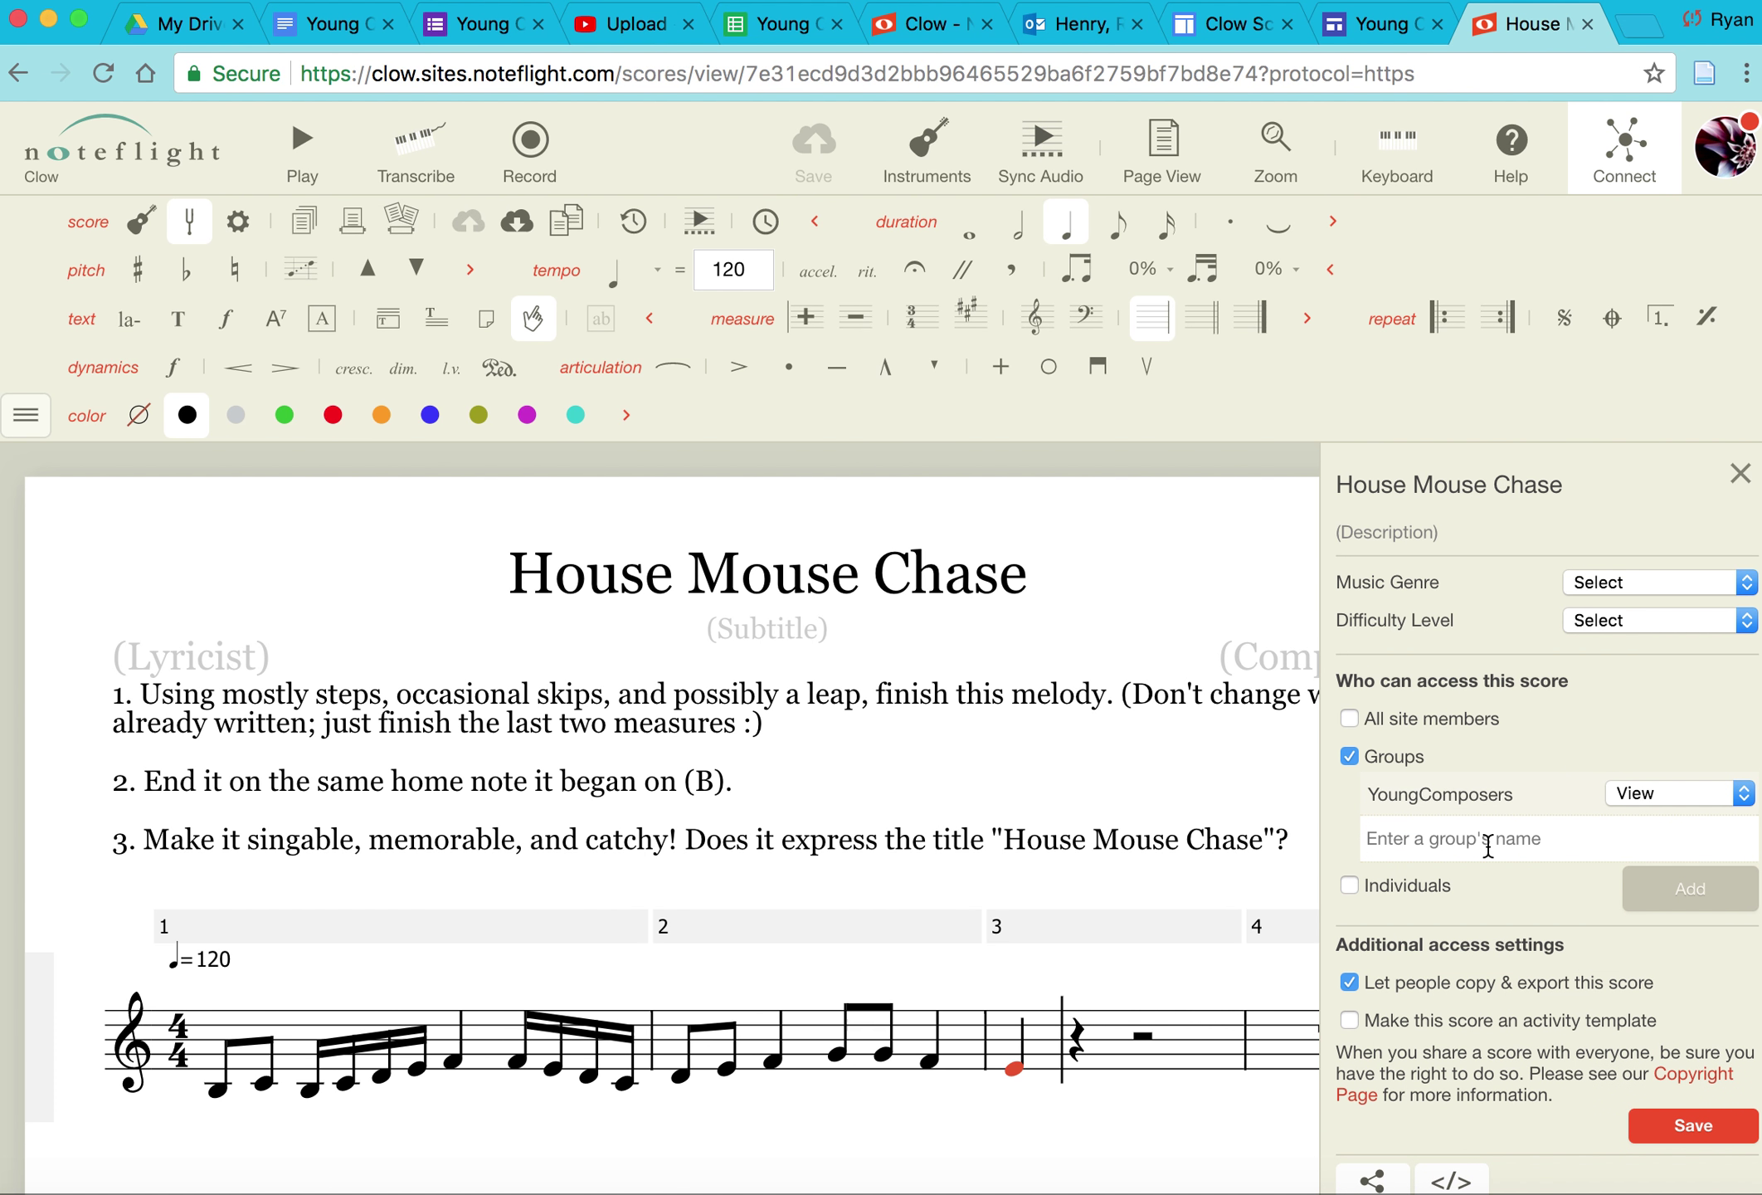
left_click(1664, 790)
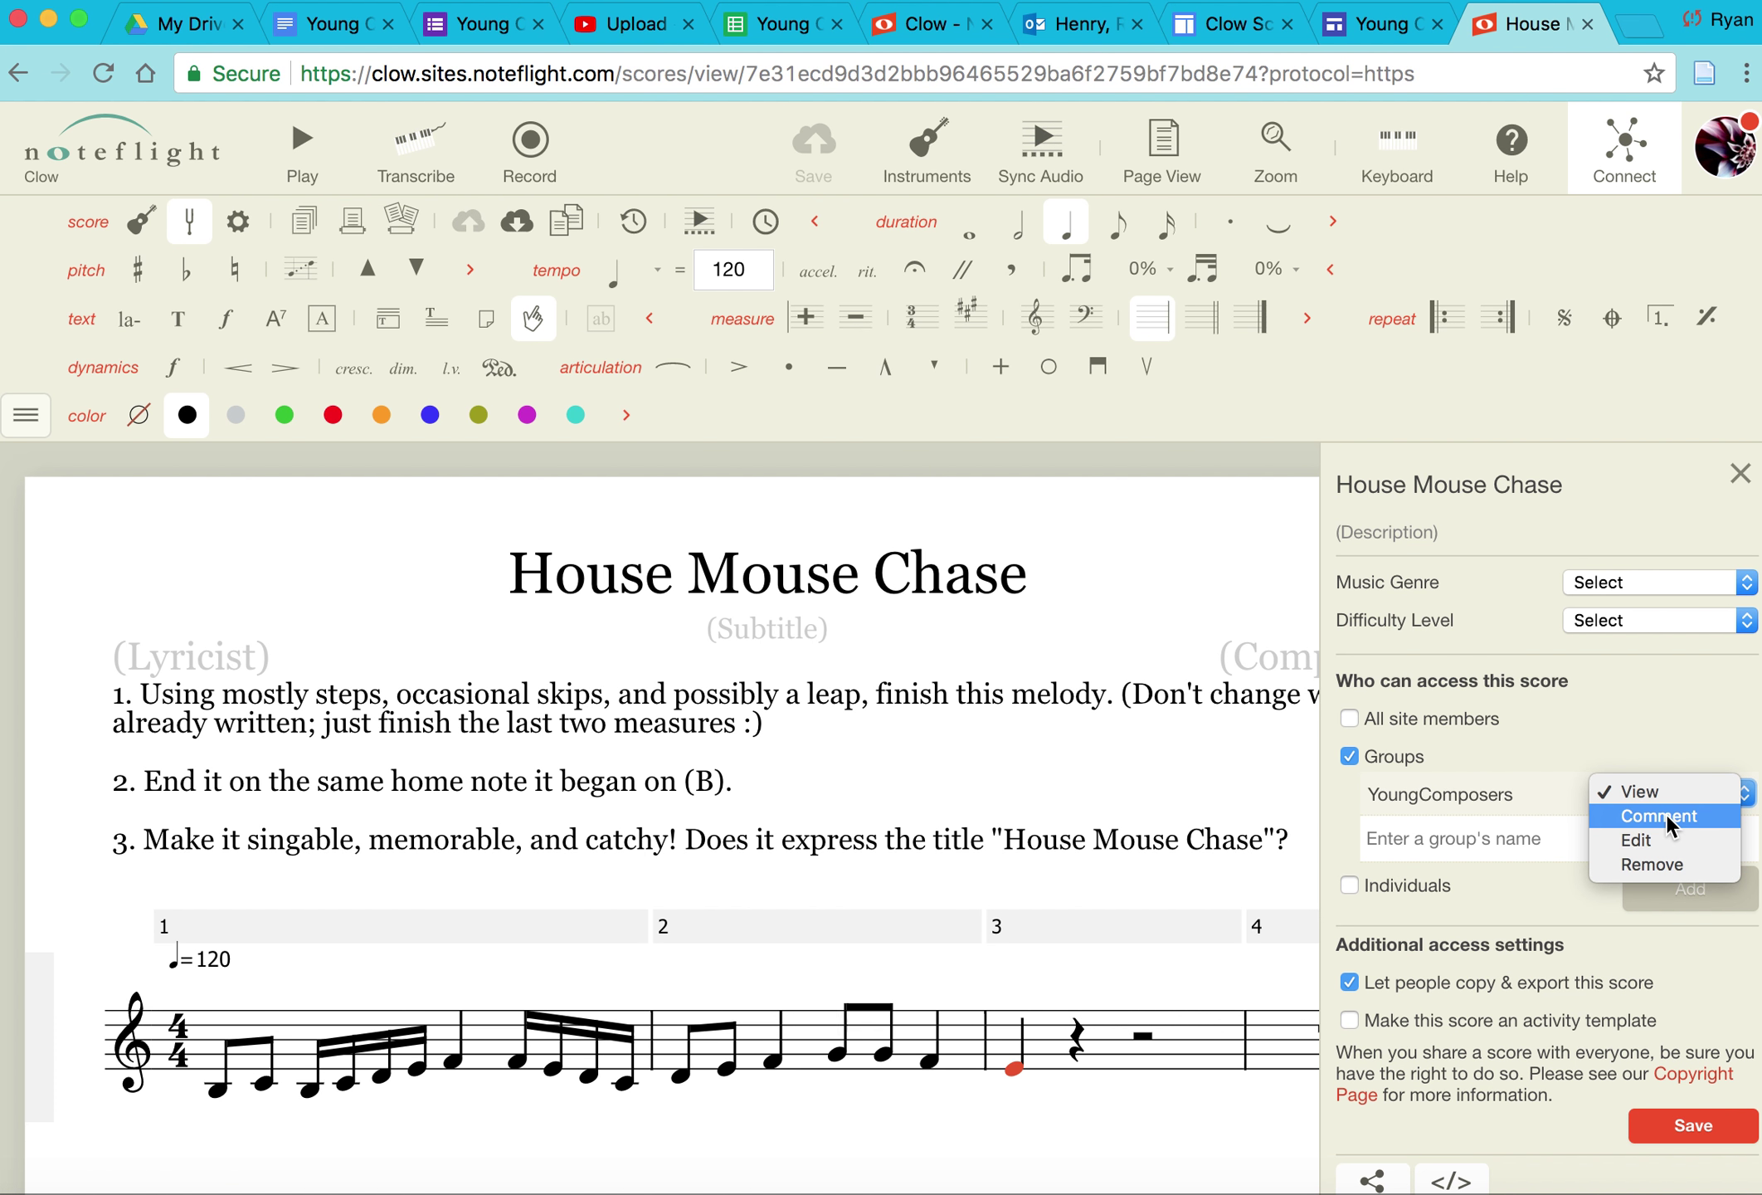
left_click(1667, 814)
left_click(1666, 798)
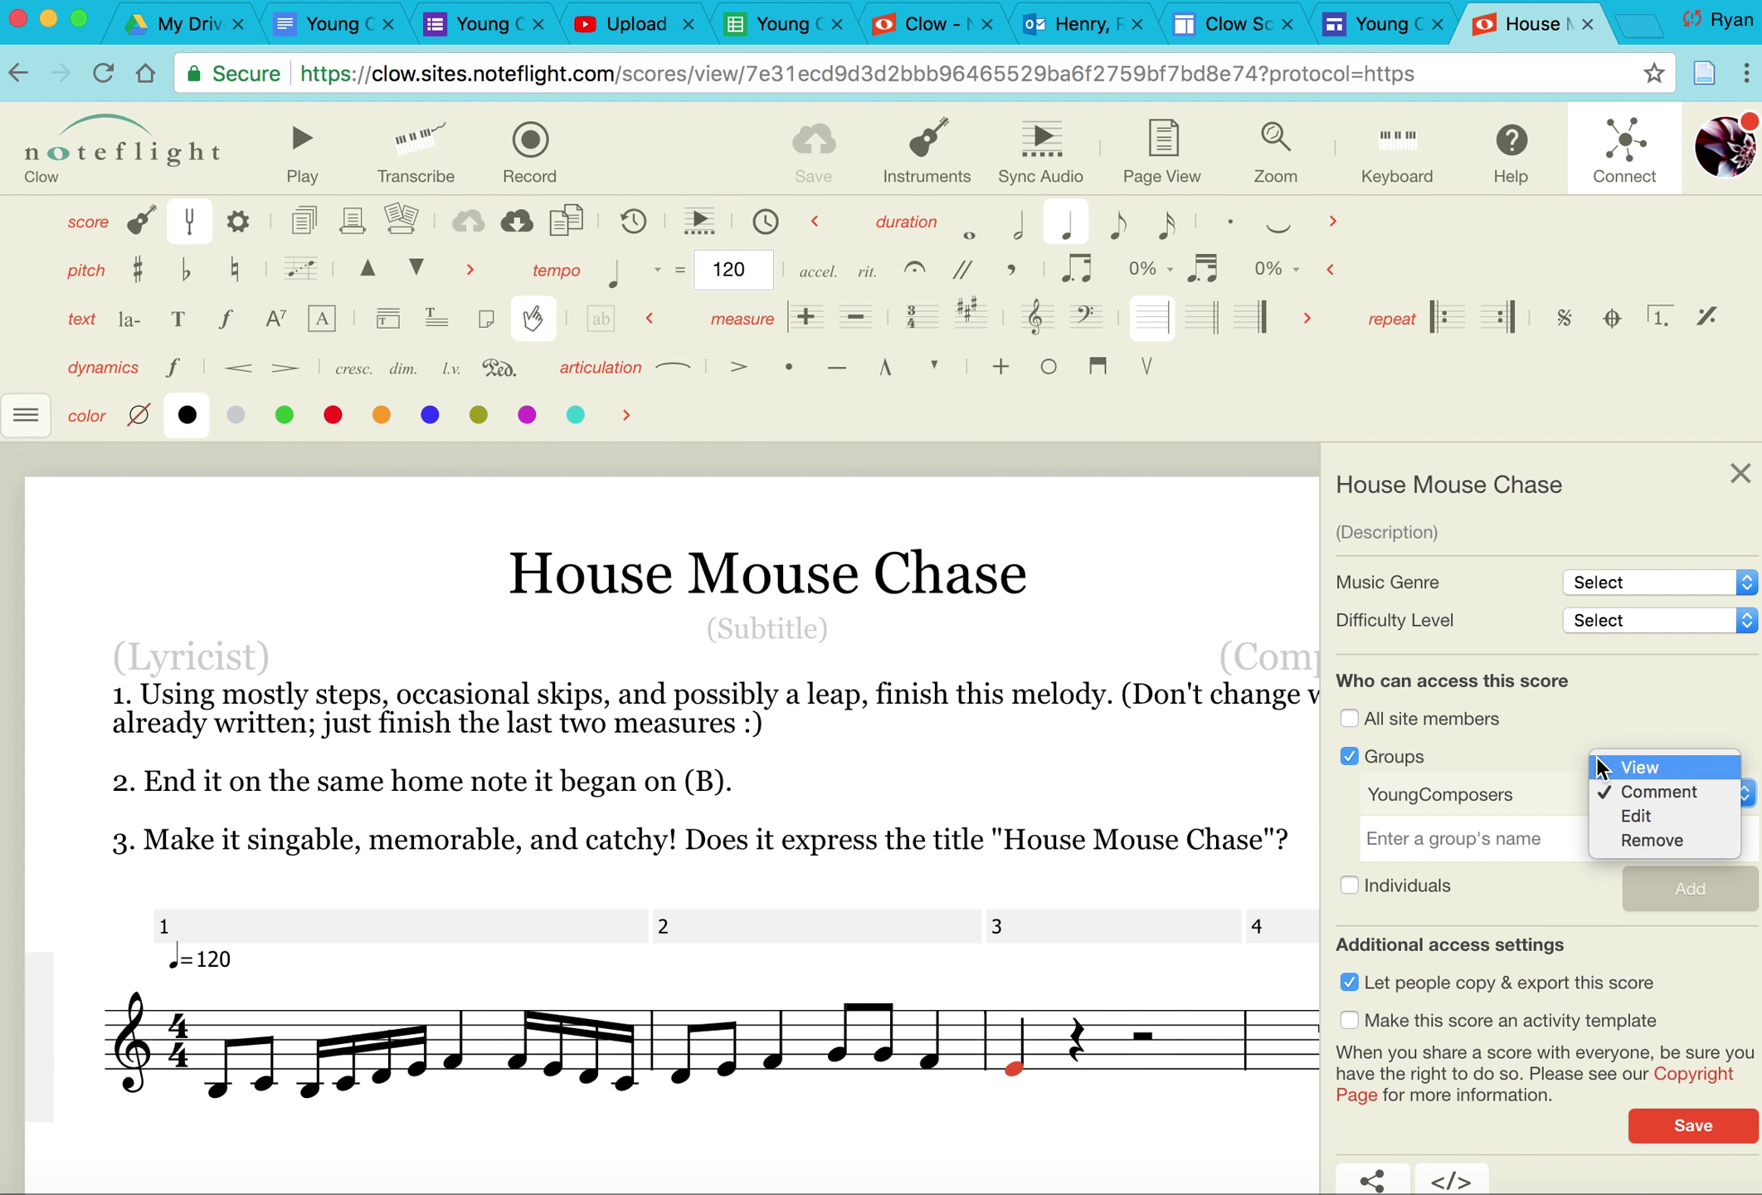
left_click(1570, 750)
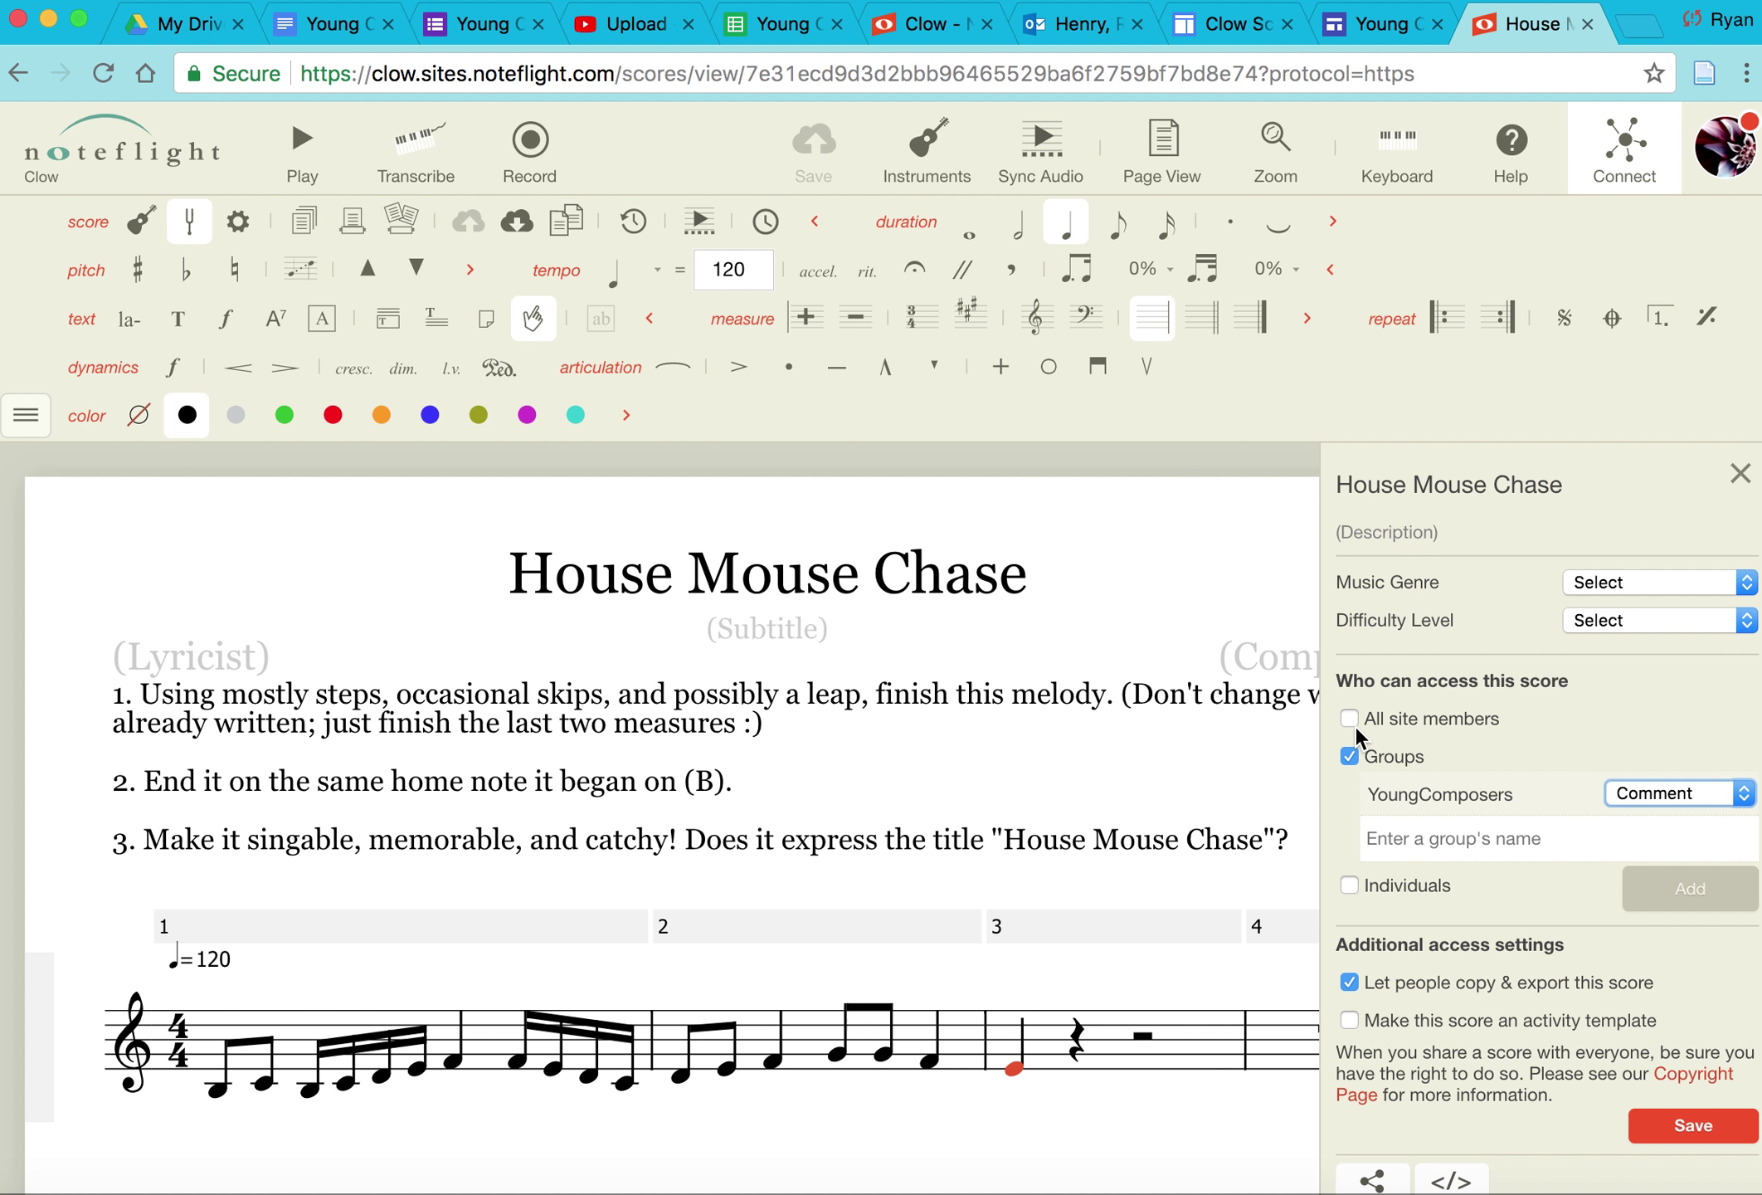
Step: Add a user under Individuals, then turn Individuals sharing off, leaving only YoungComposers at Comment
left_click(1348, 790)
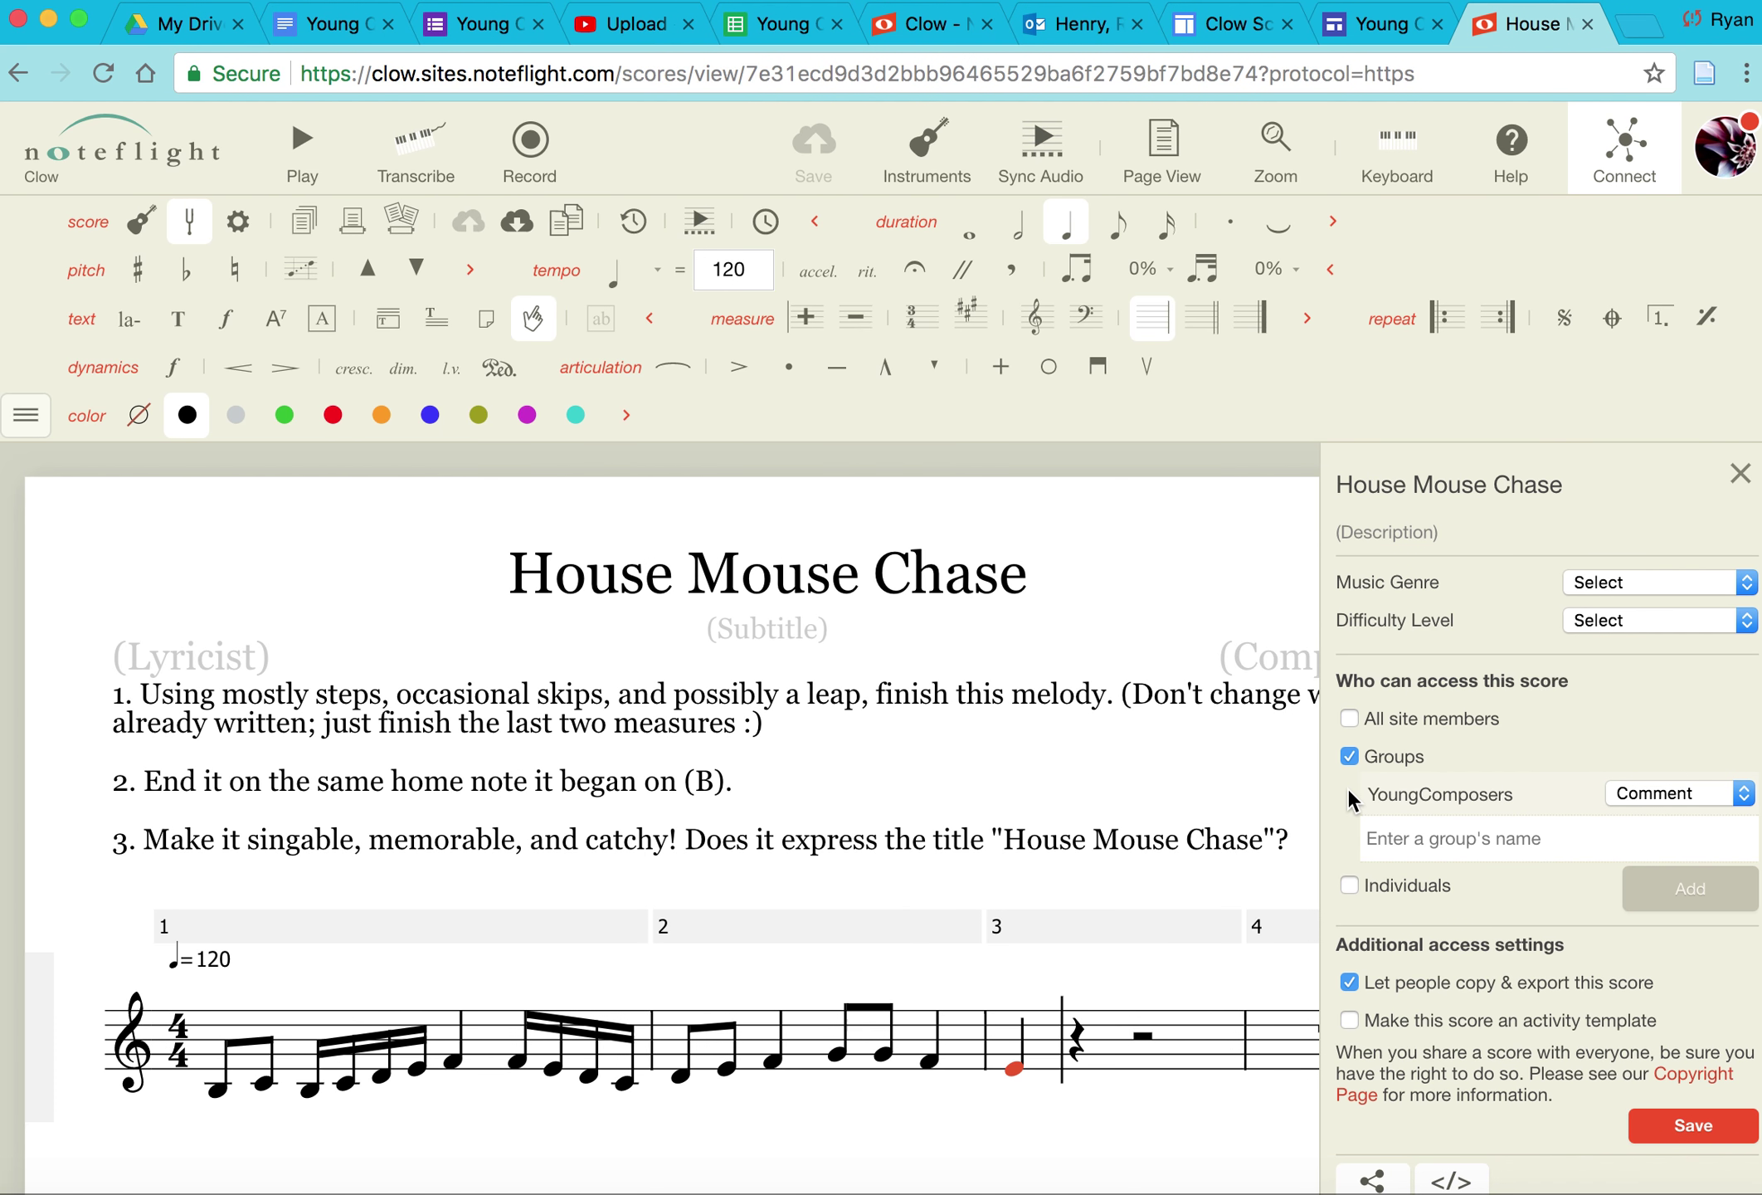
left_click(1344, 883)
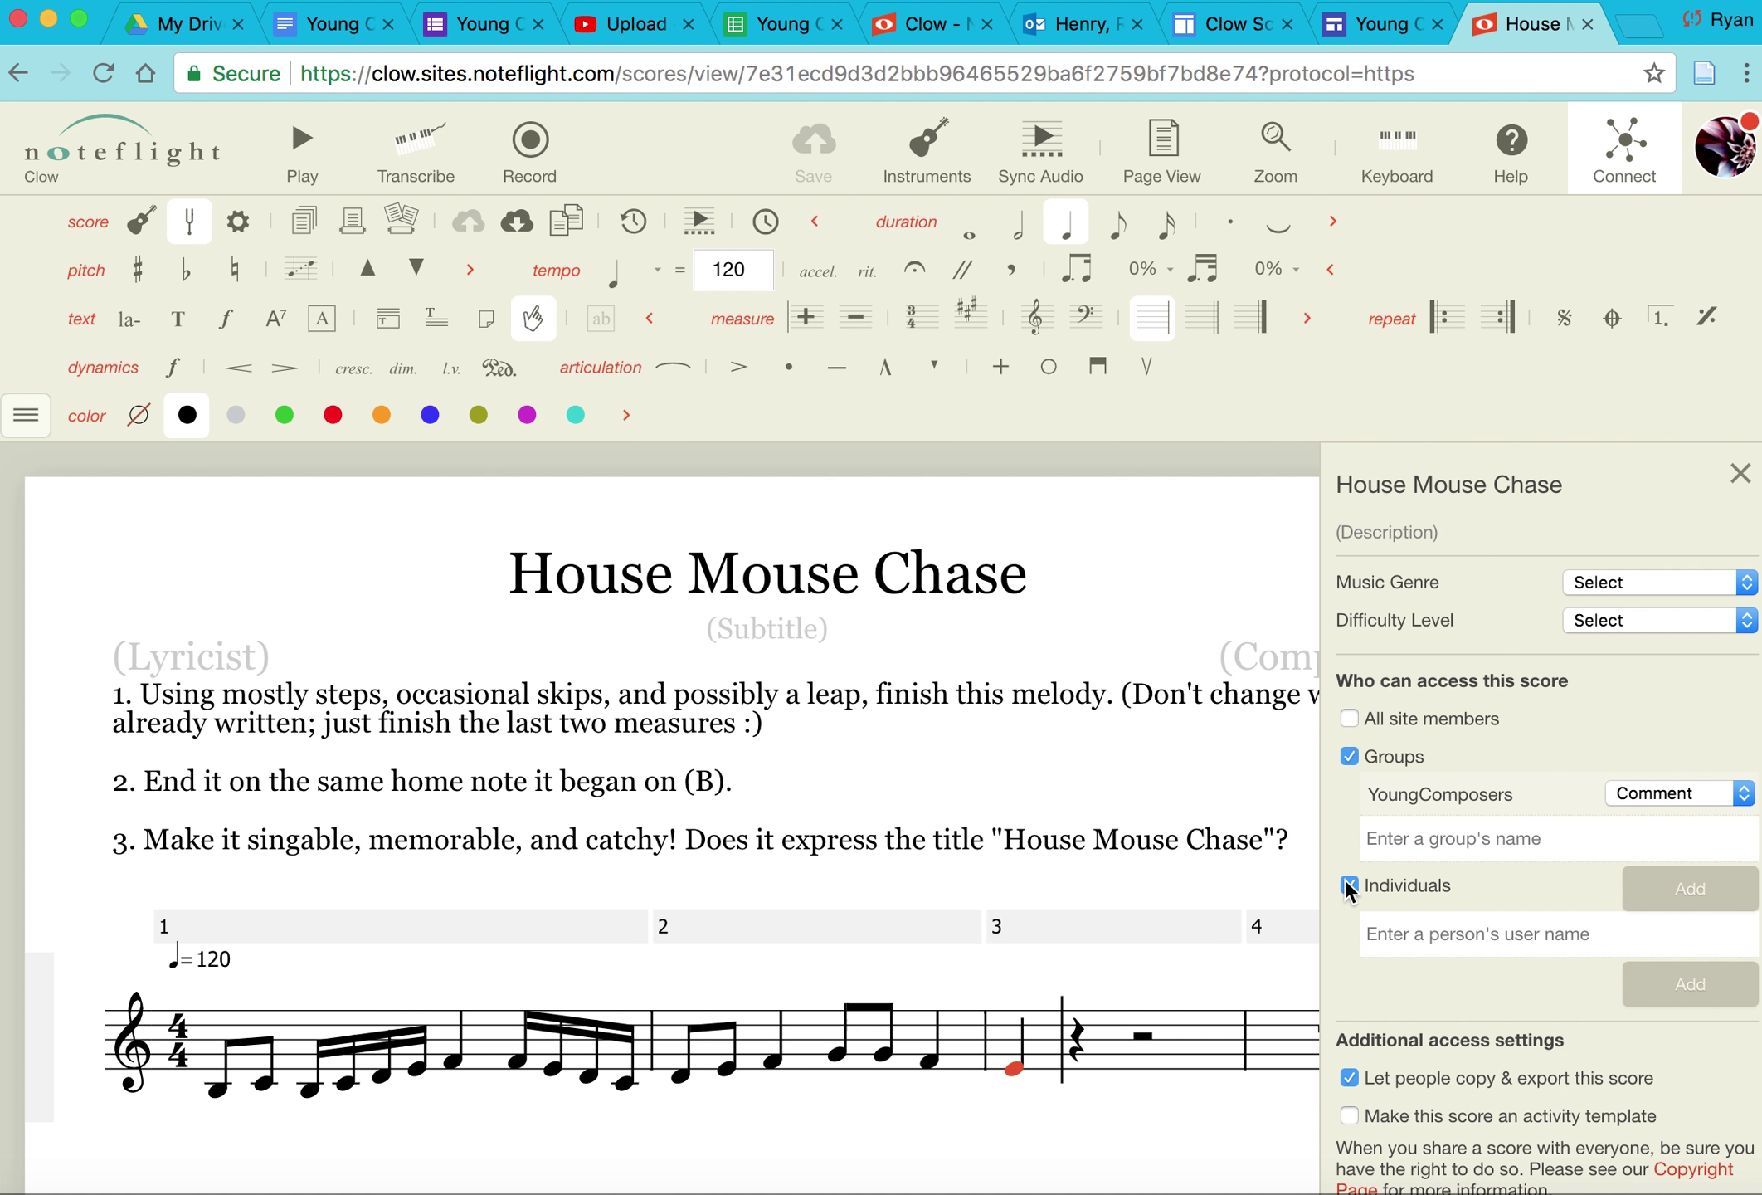
left_click(1435, 933)
type("ibu")
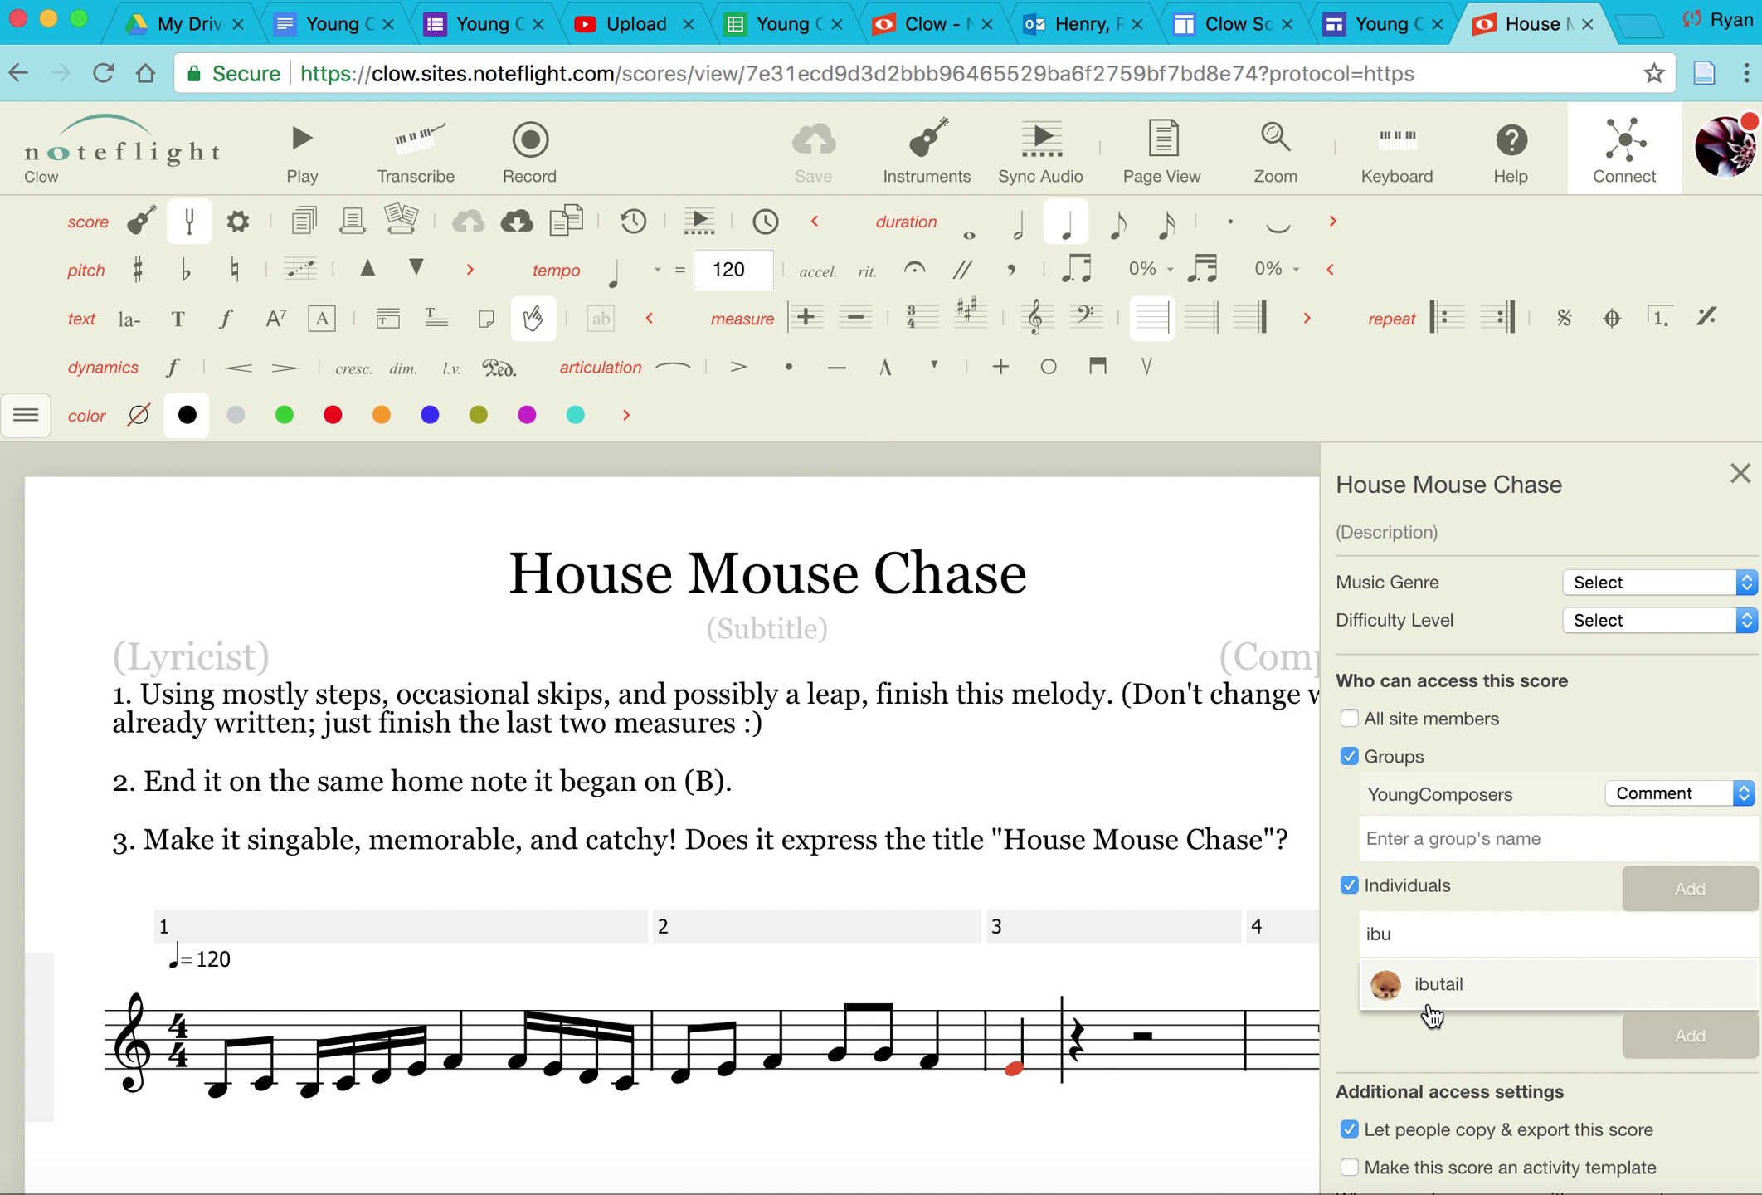
left_click(1441, 986)
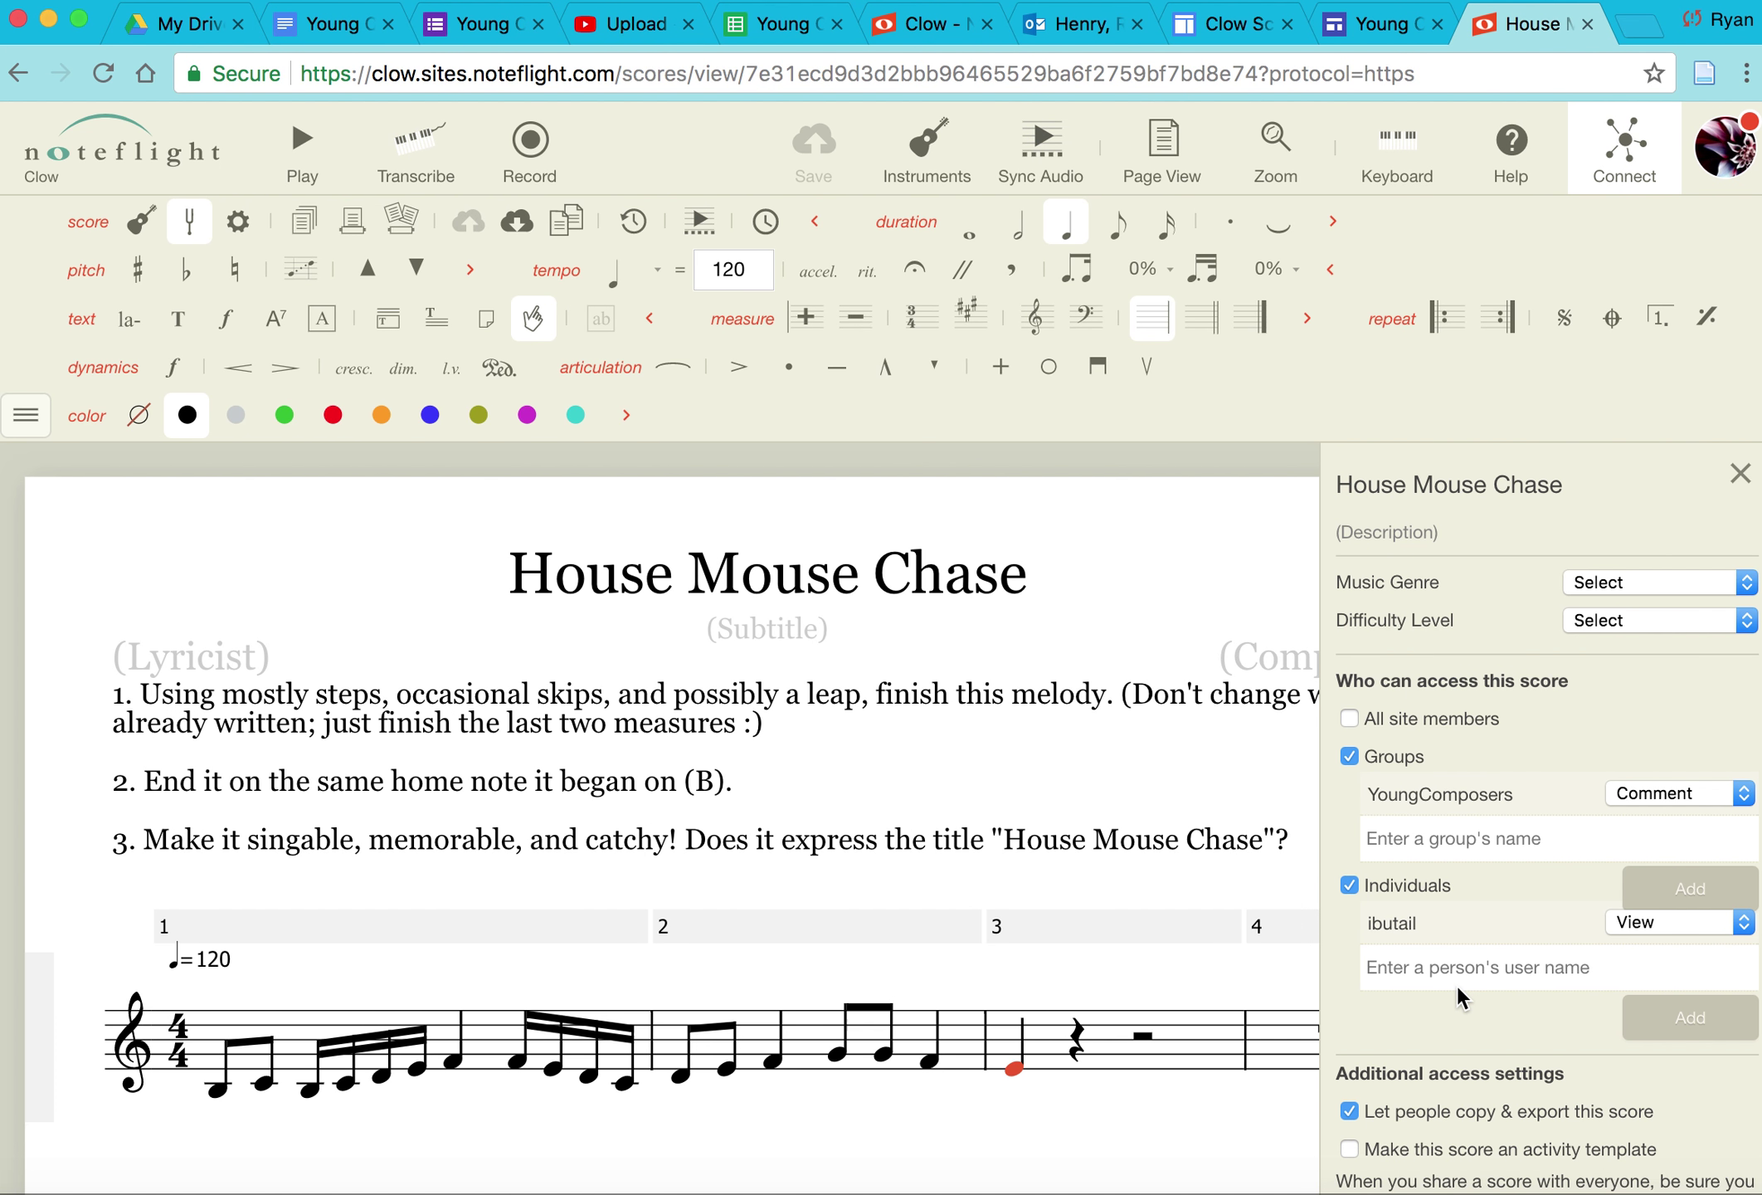
left_click(1643, 922)
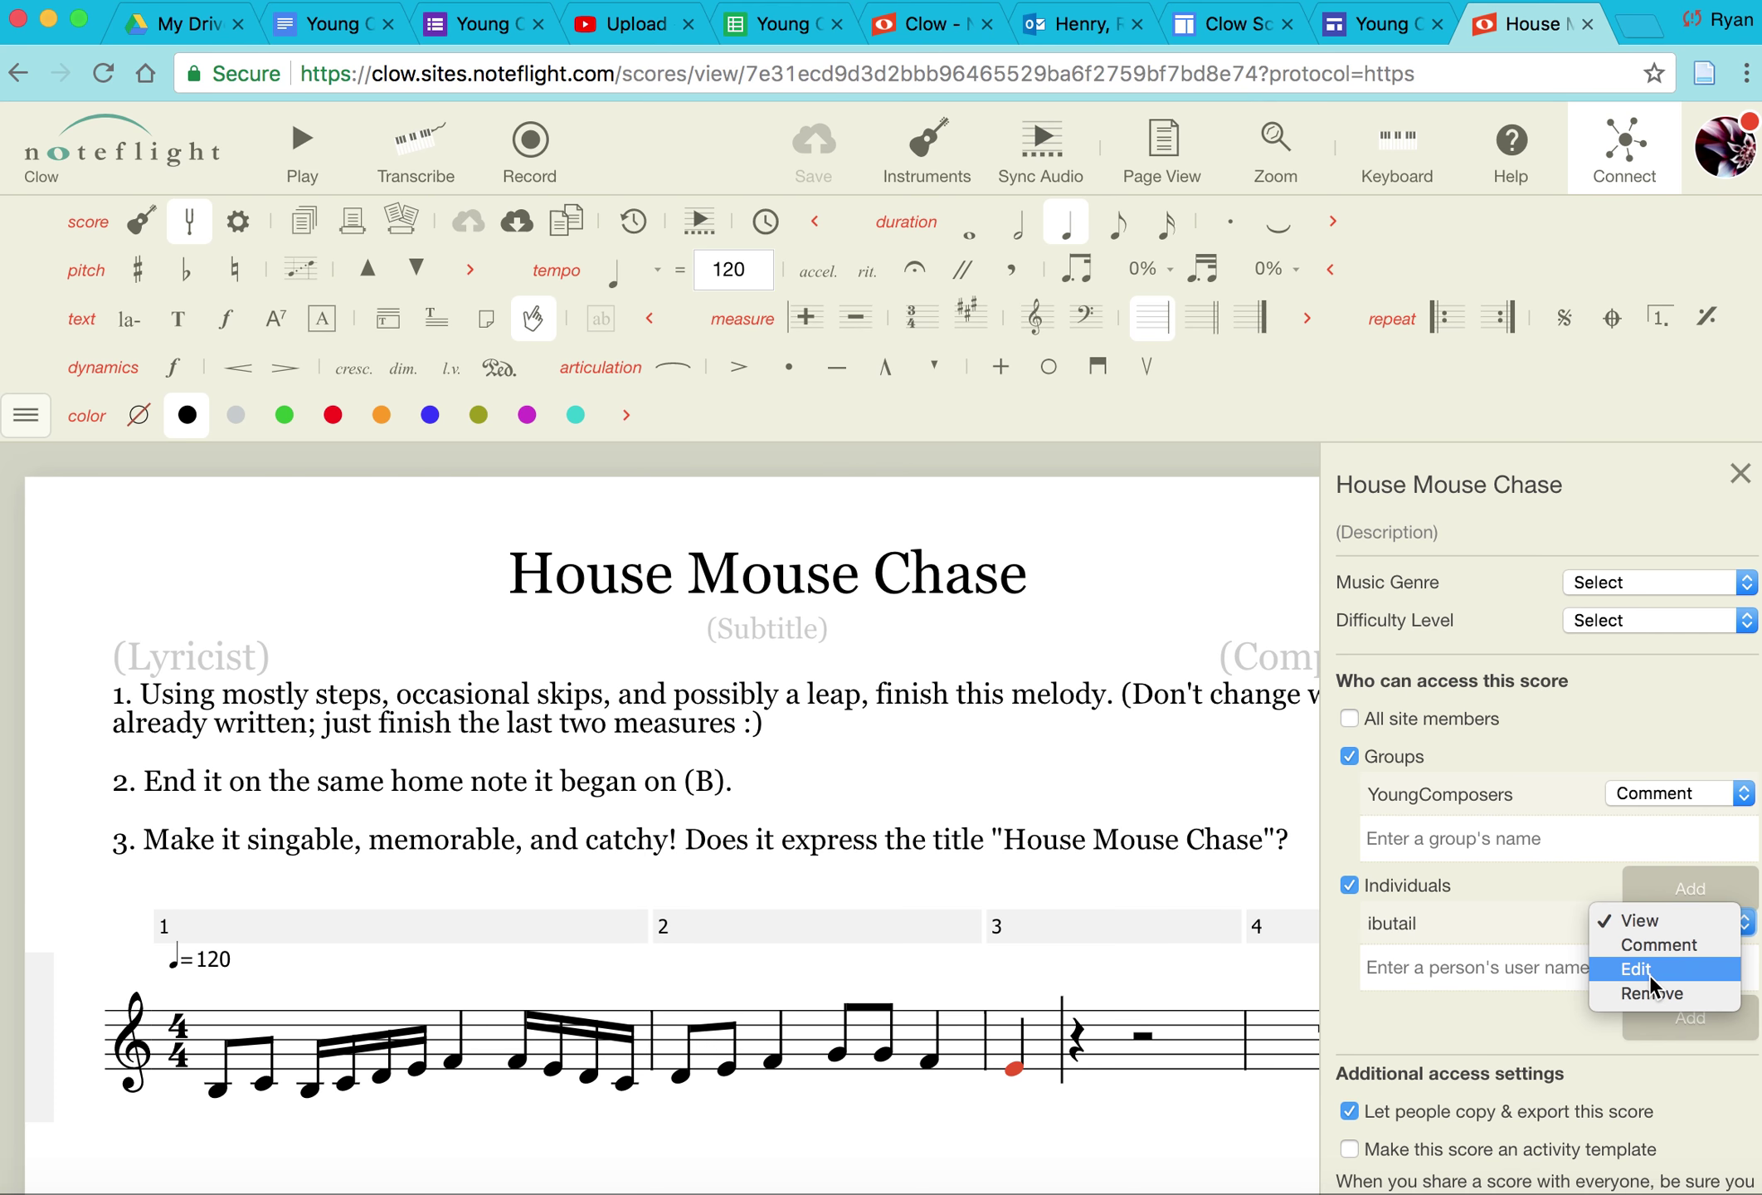
left_click(1350, 888)
left_click(1349, 887)
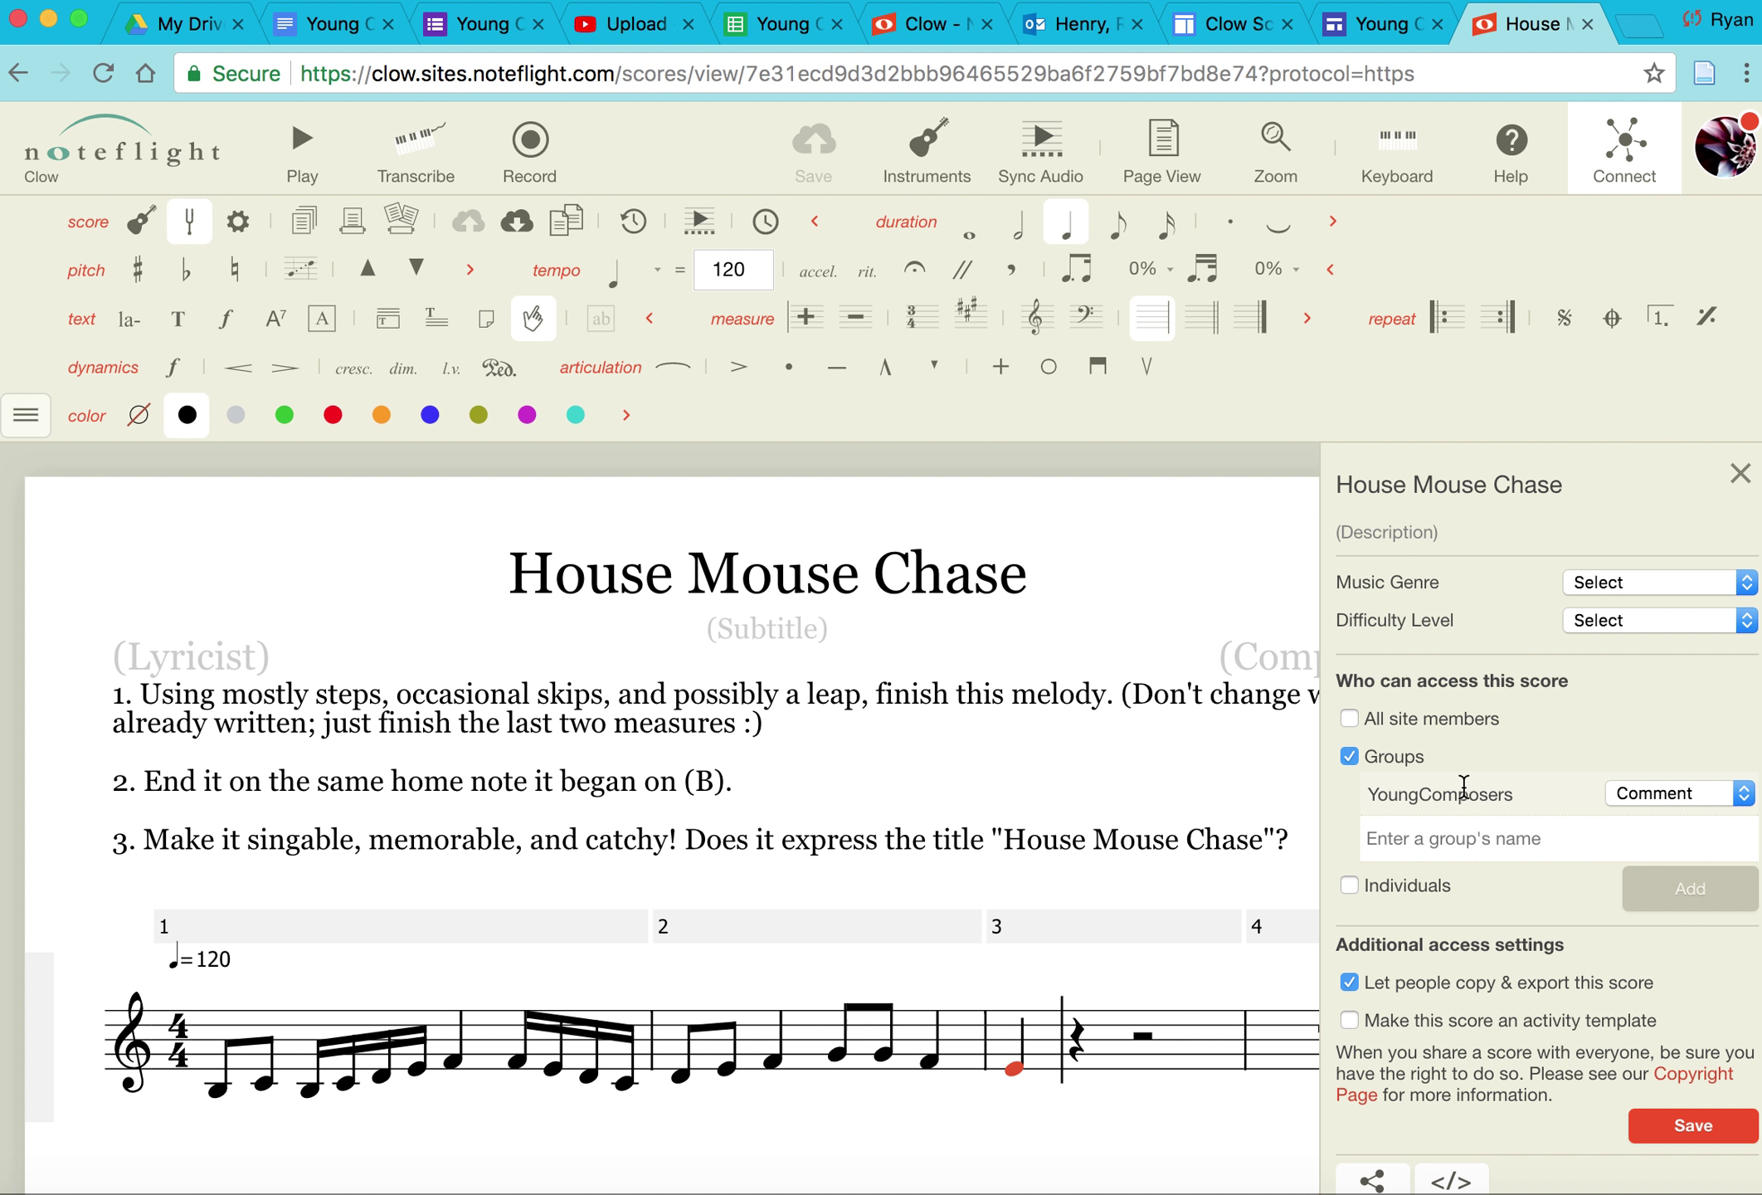
Step: Save the score's sharing settings and leave the score page
left_click(1714, 1126)
left_click(21, 73)
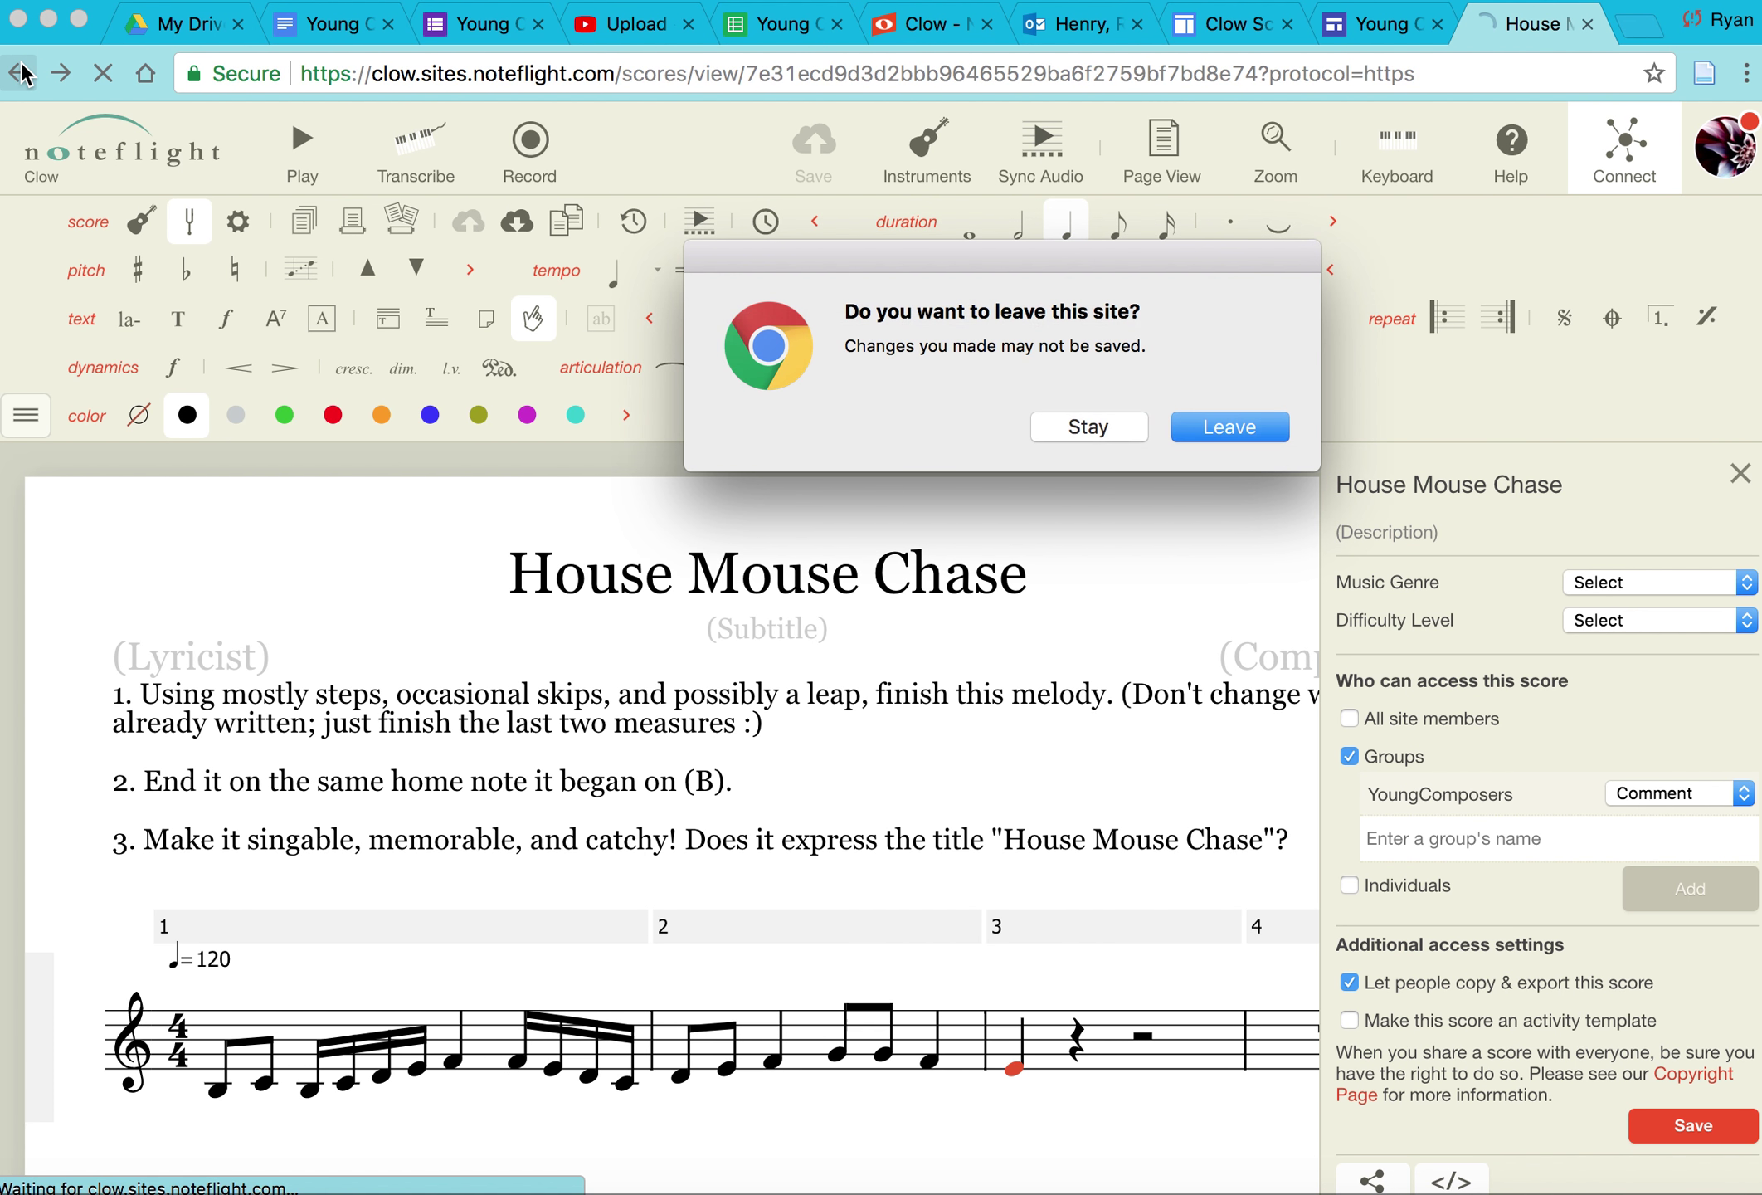
left_click(1226, 429)
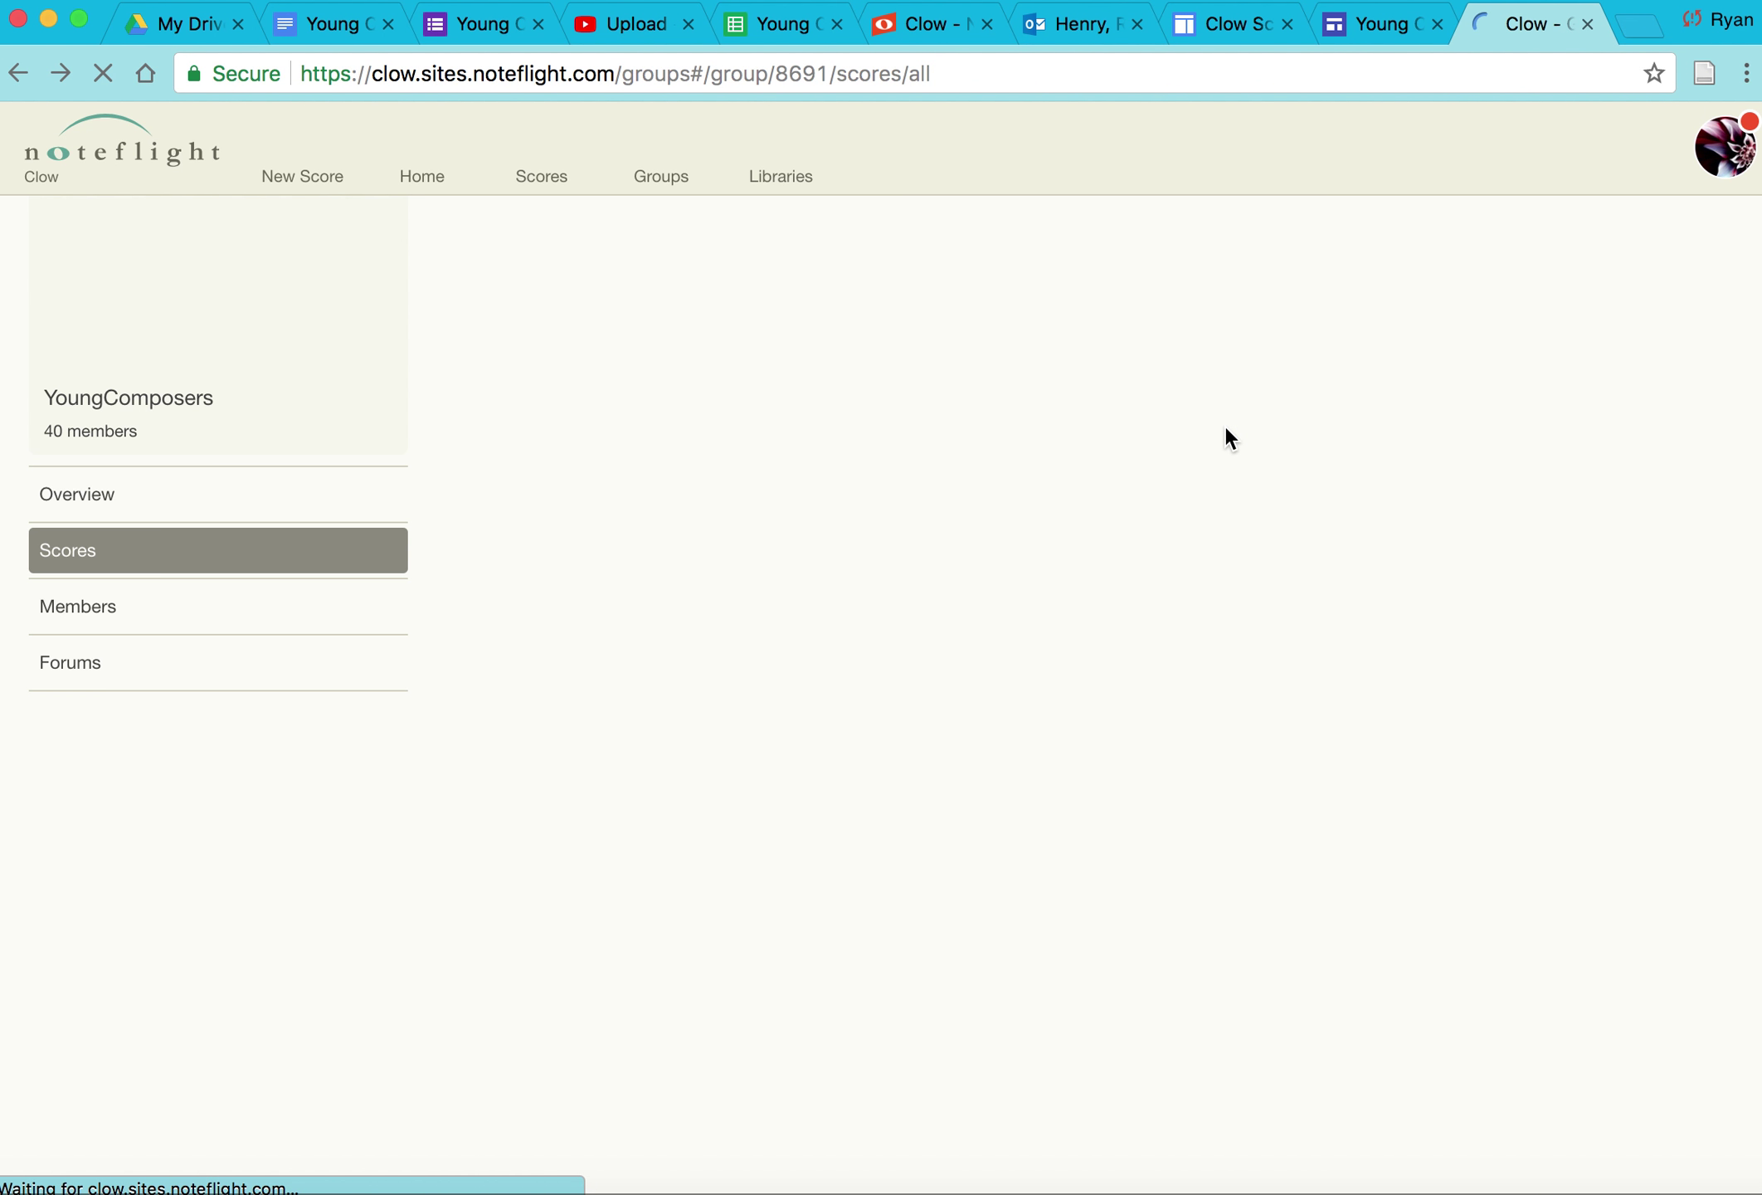
Step: Go from Home to the Groups list and open the YoungComposers group
left_click(426, 159)
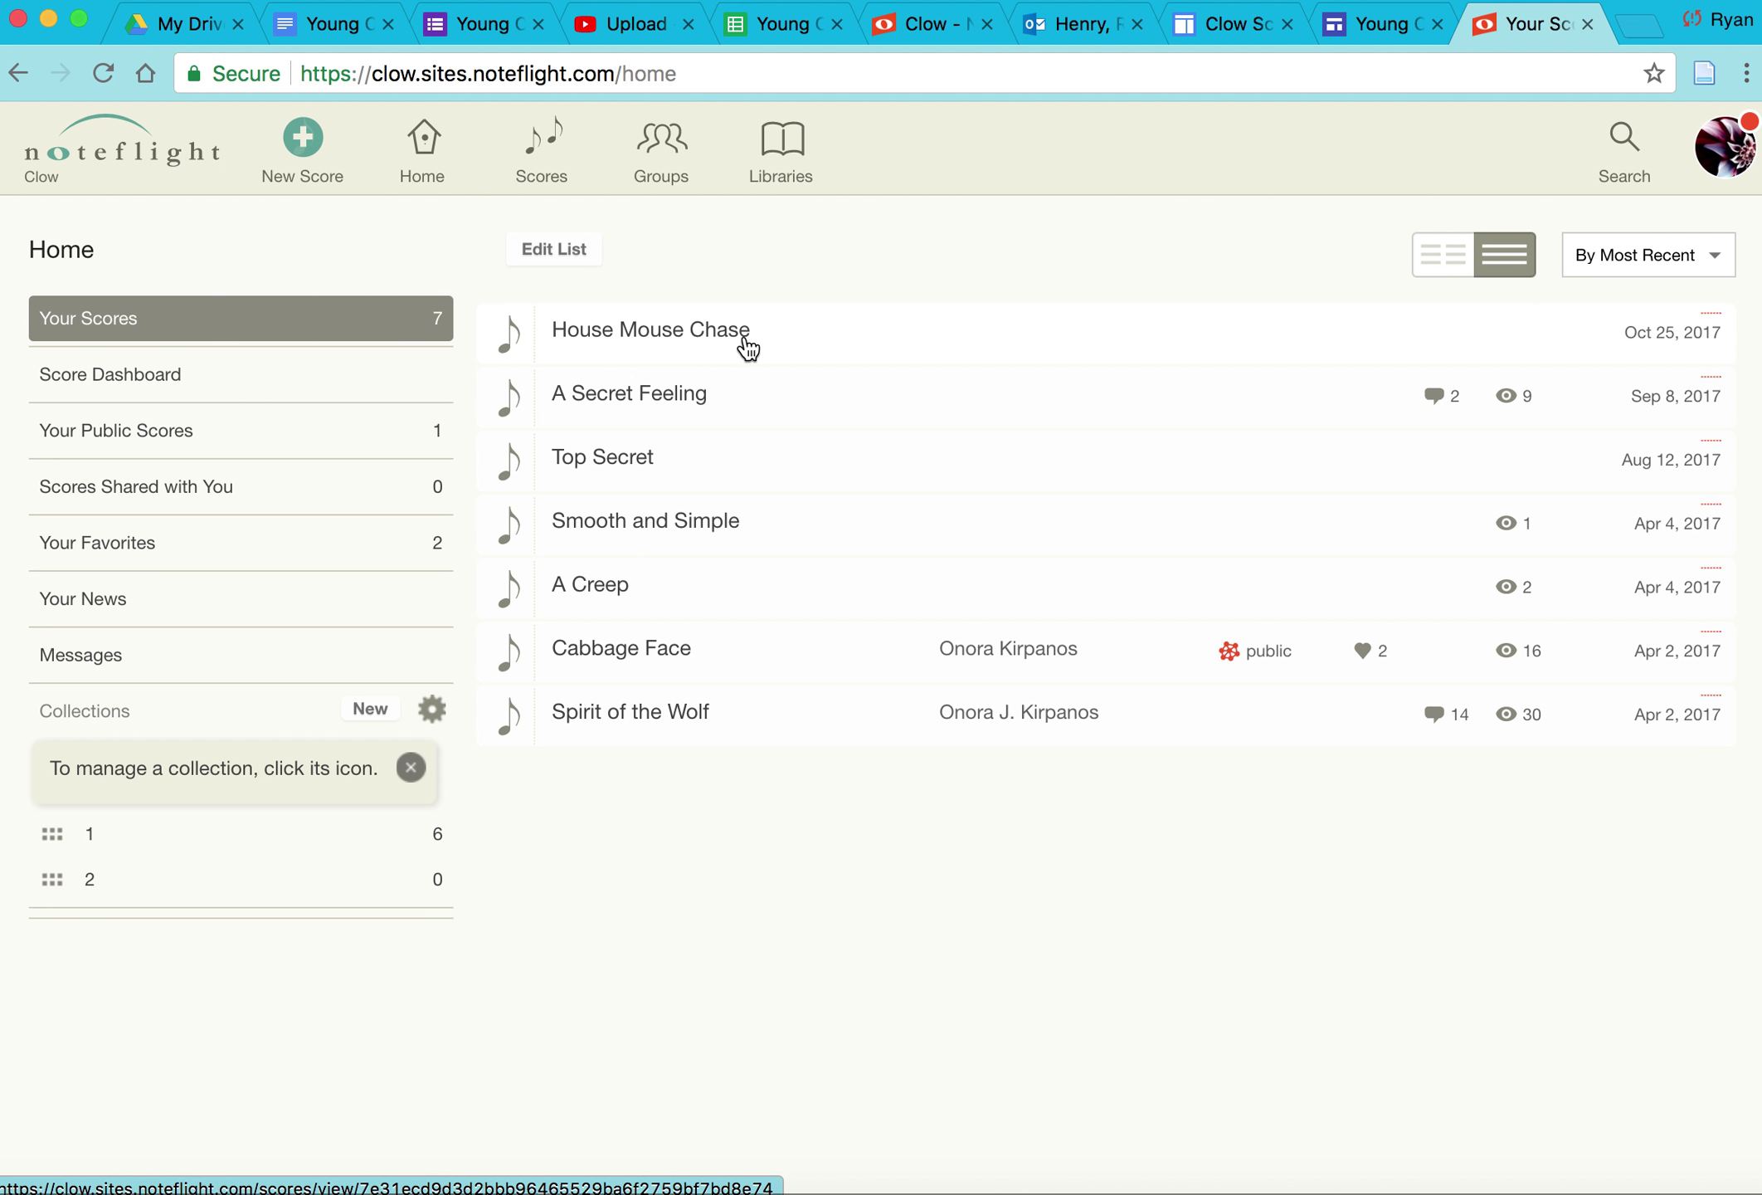
left_click(680, 189)
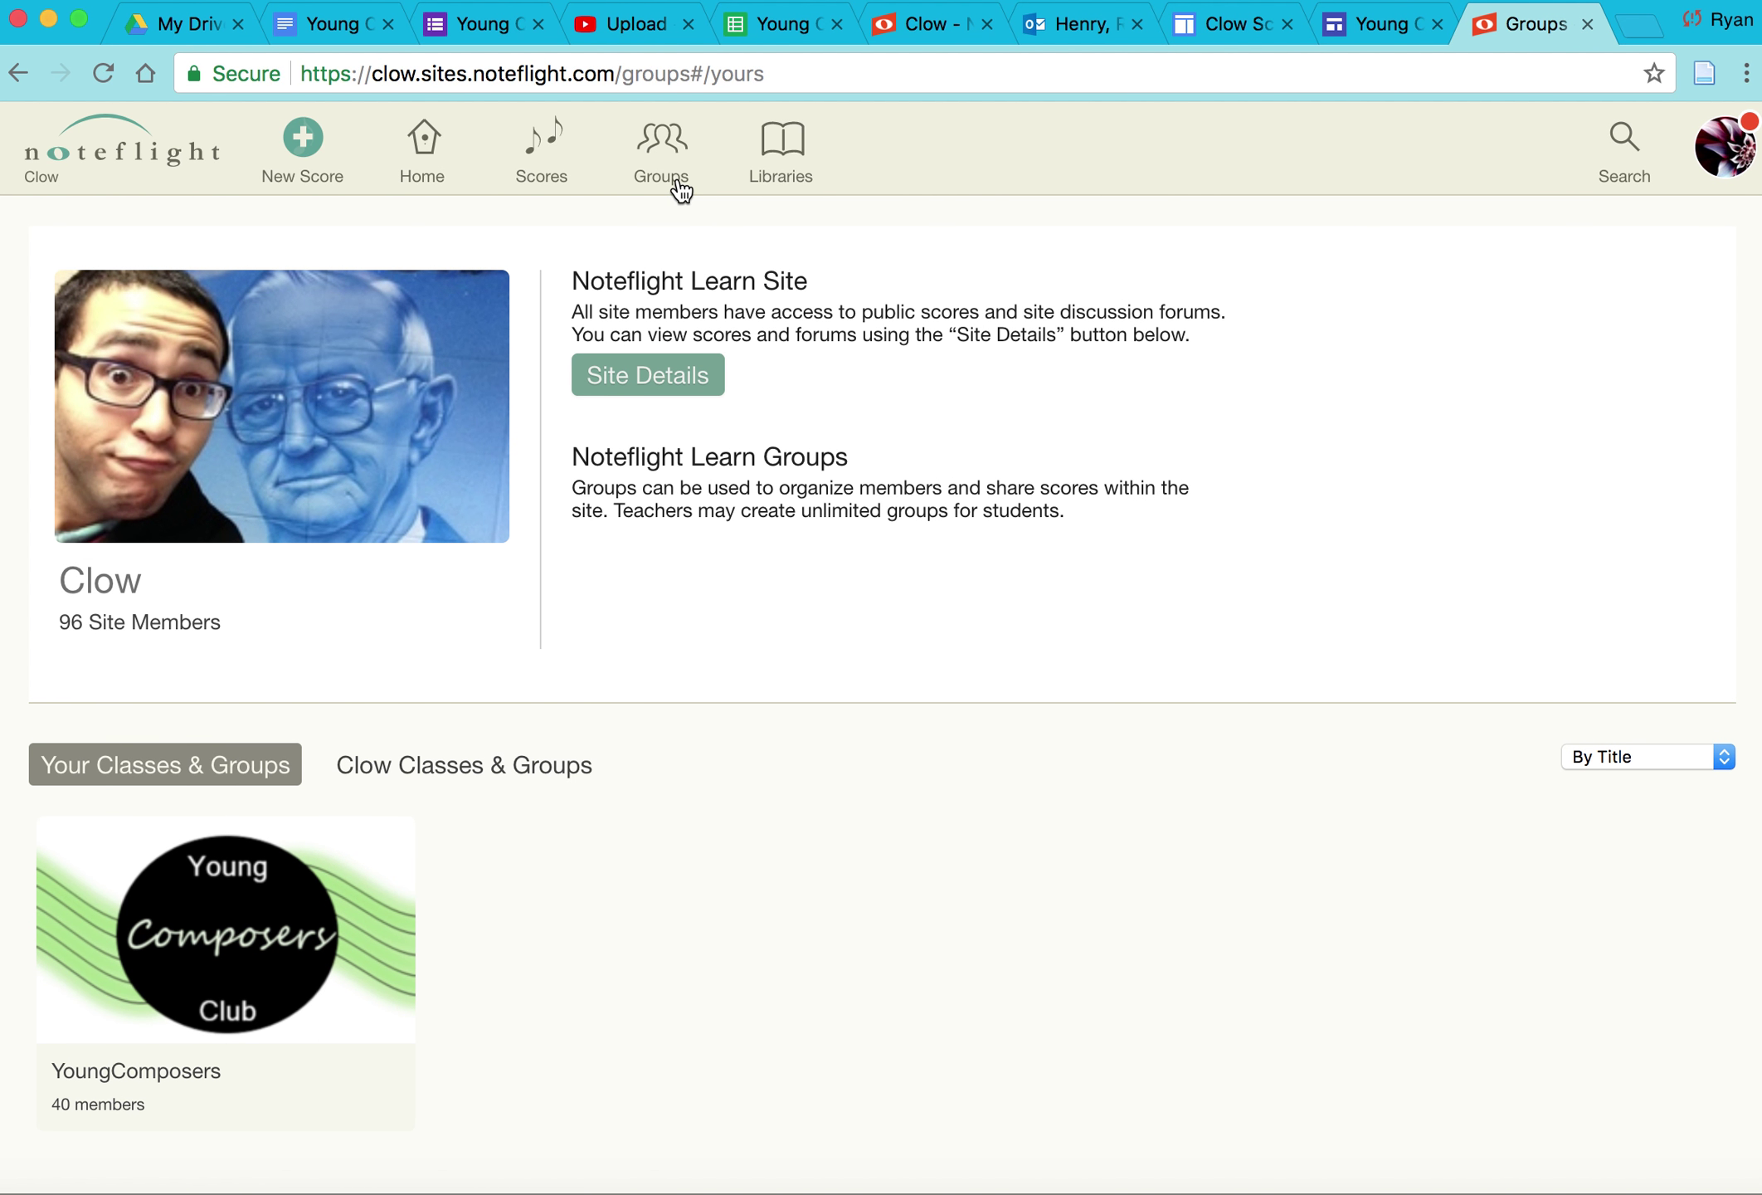
left_click(425, 146)
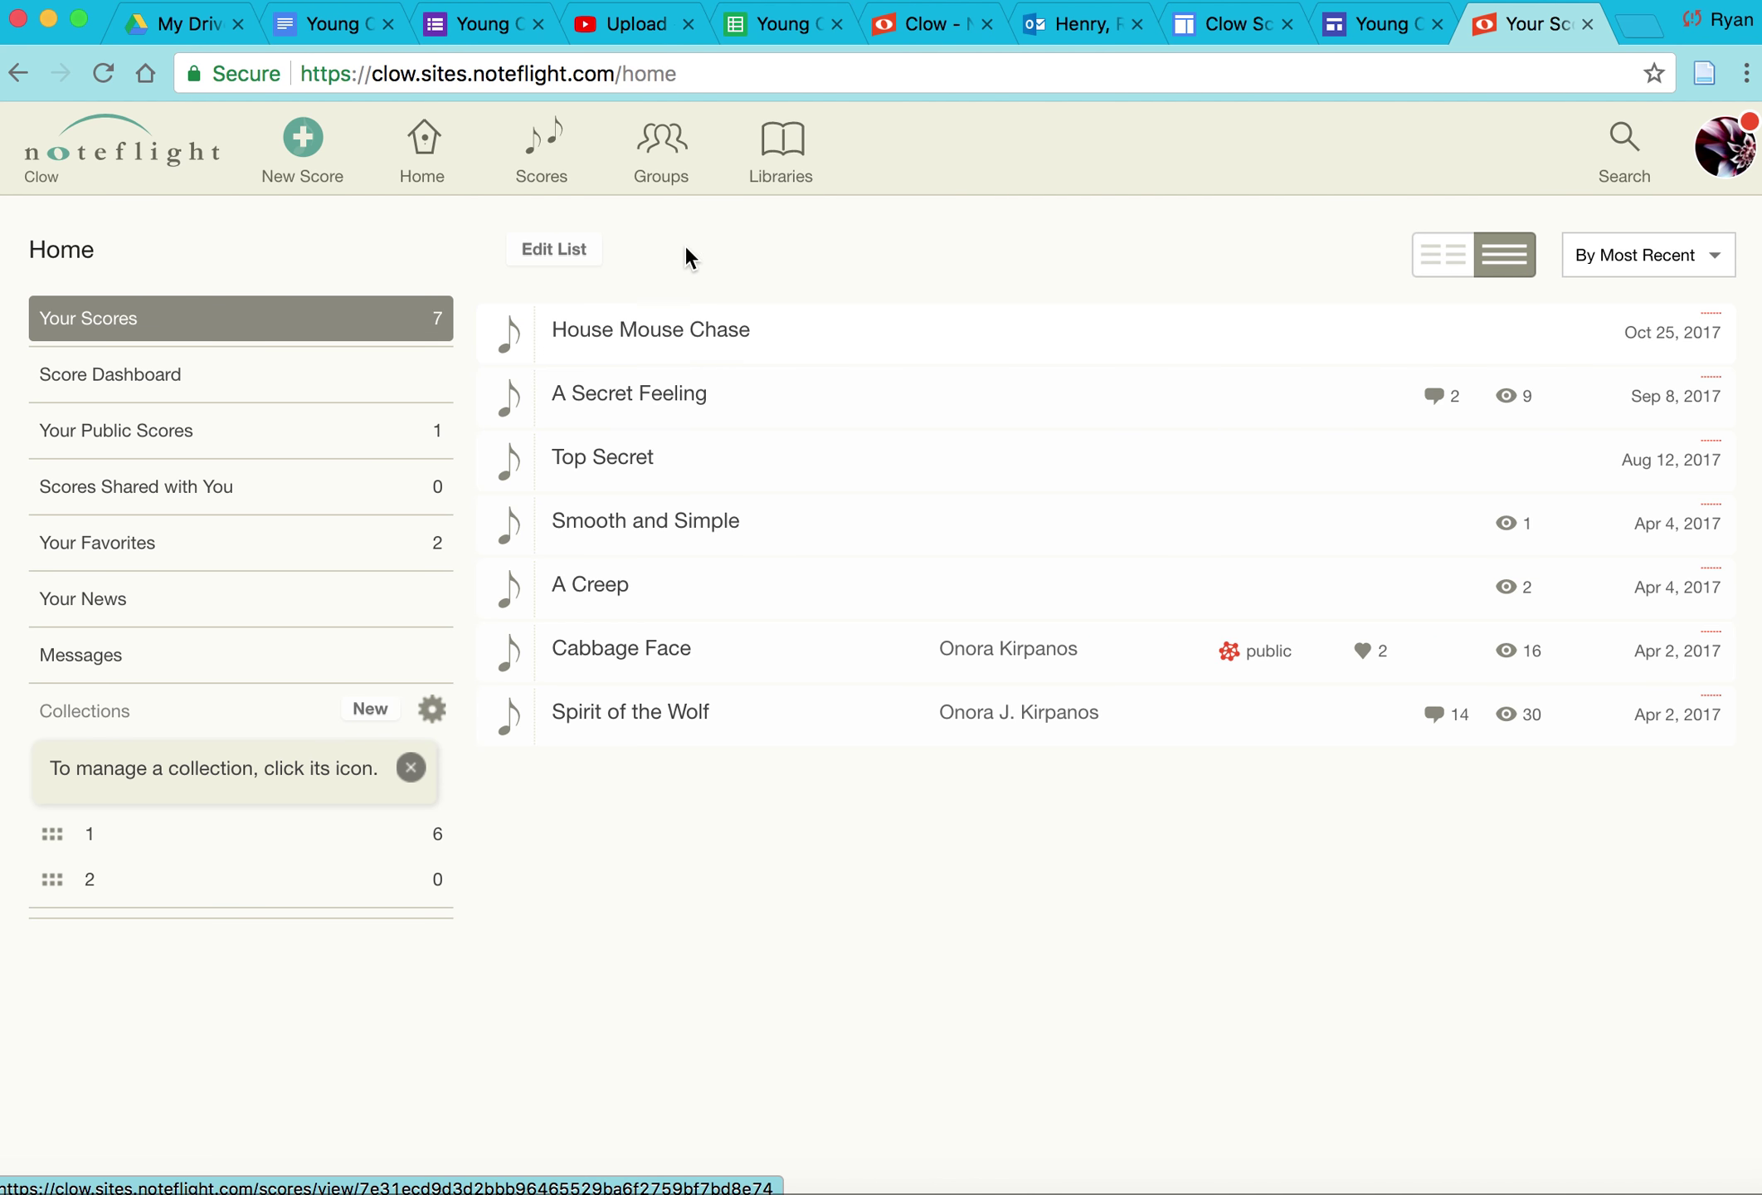
left_click(661, 162)
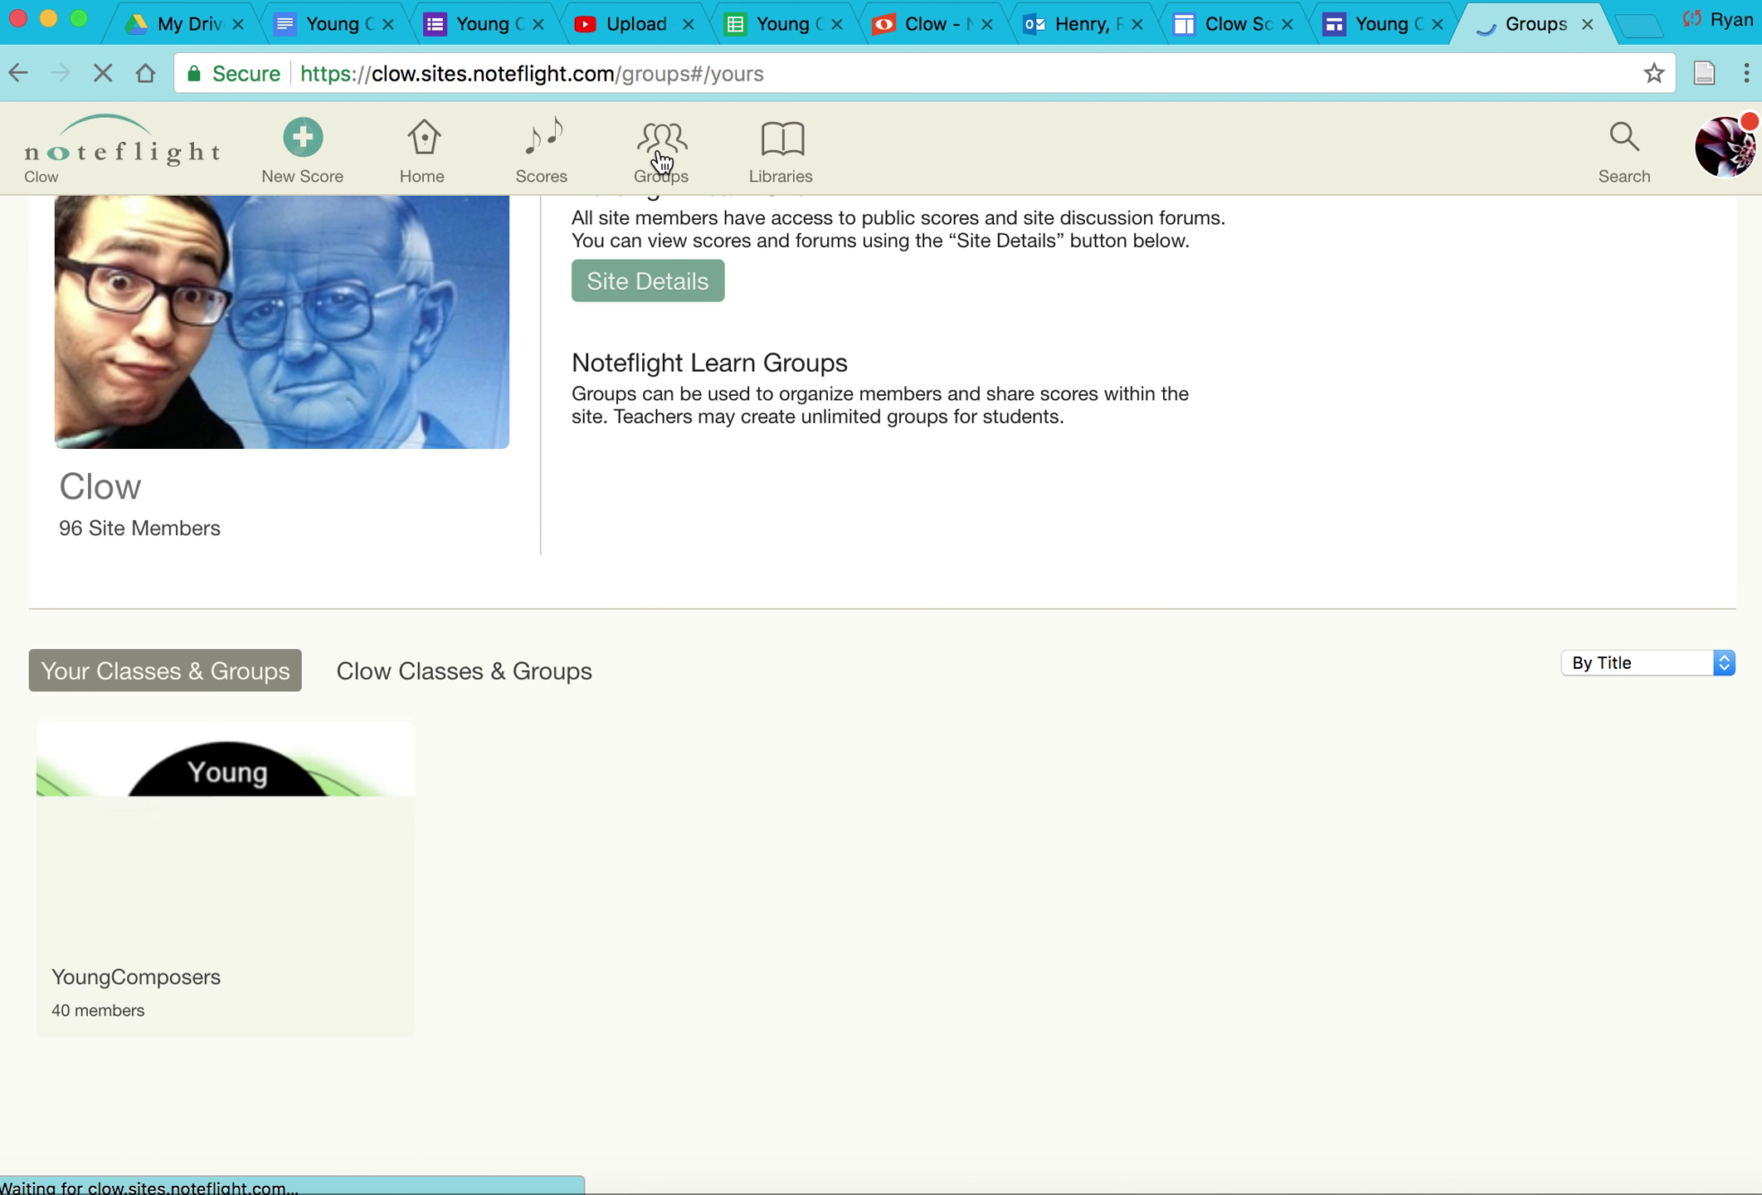
left_click(258, 957)
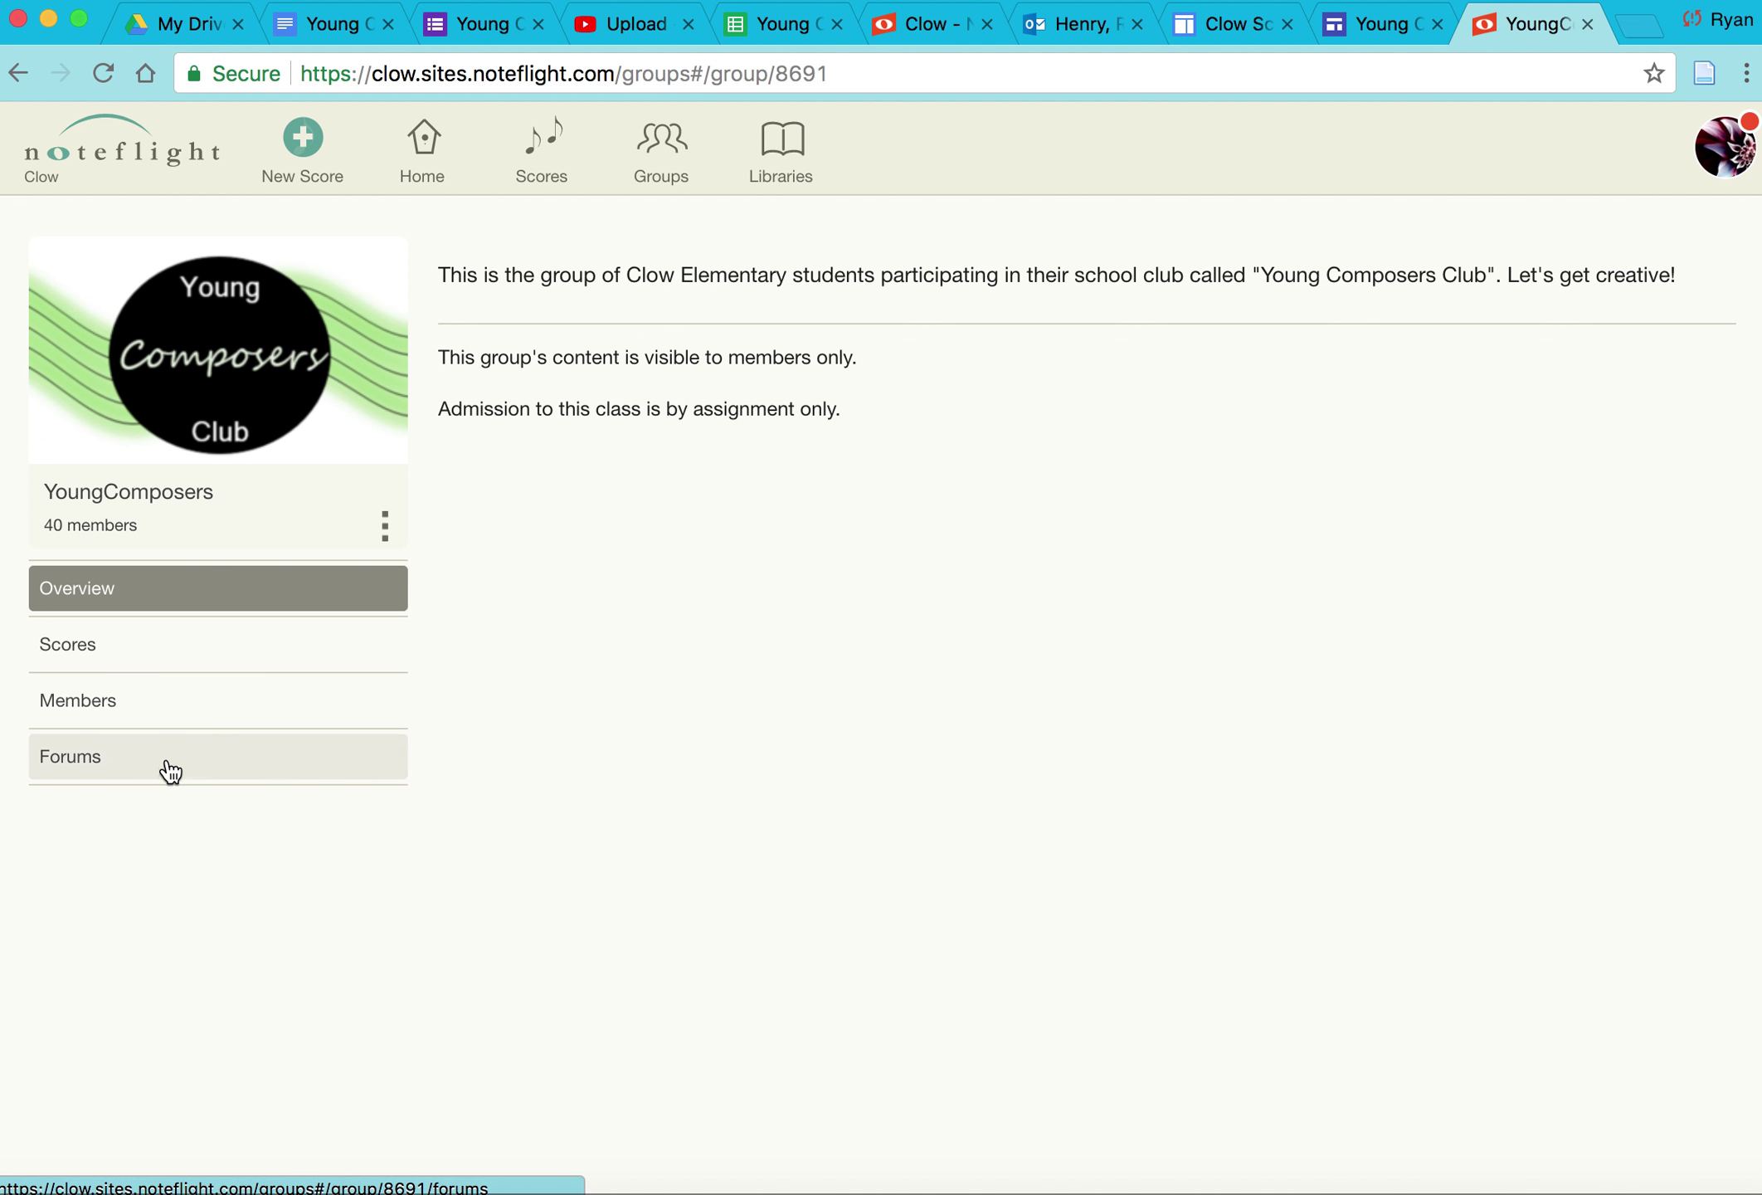
Step: Post "How do I change the time signature?" in the YoungComposers forum
left_click(168, 758)
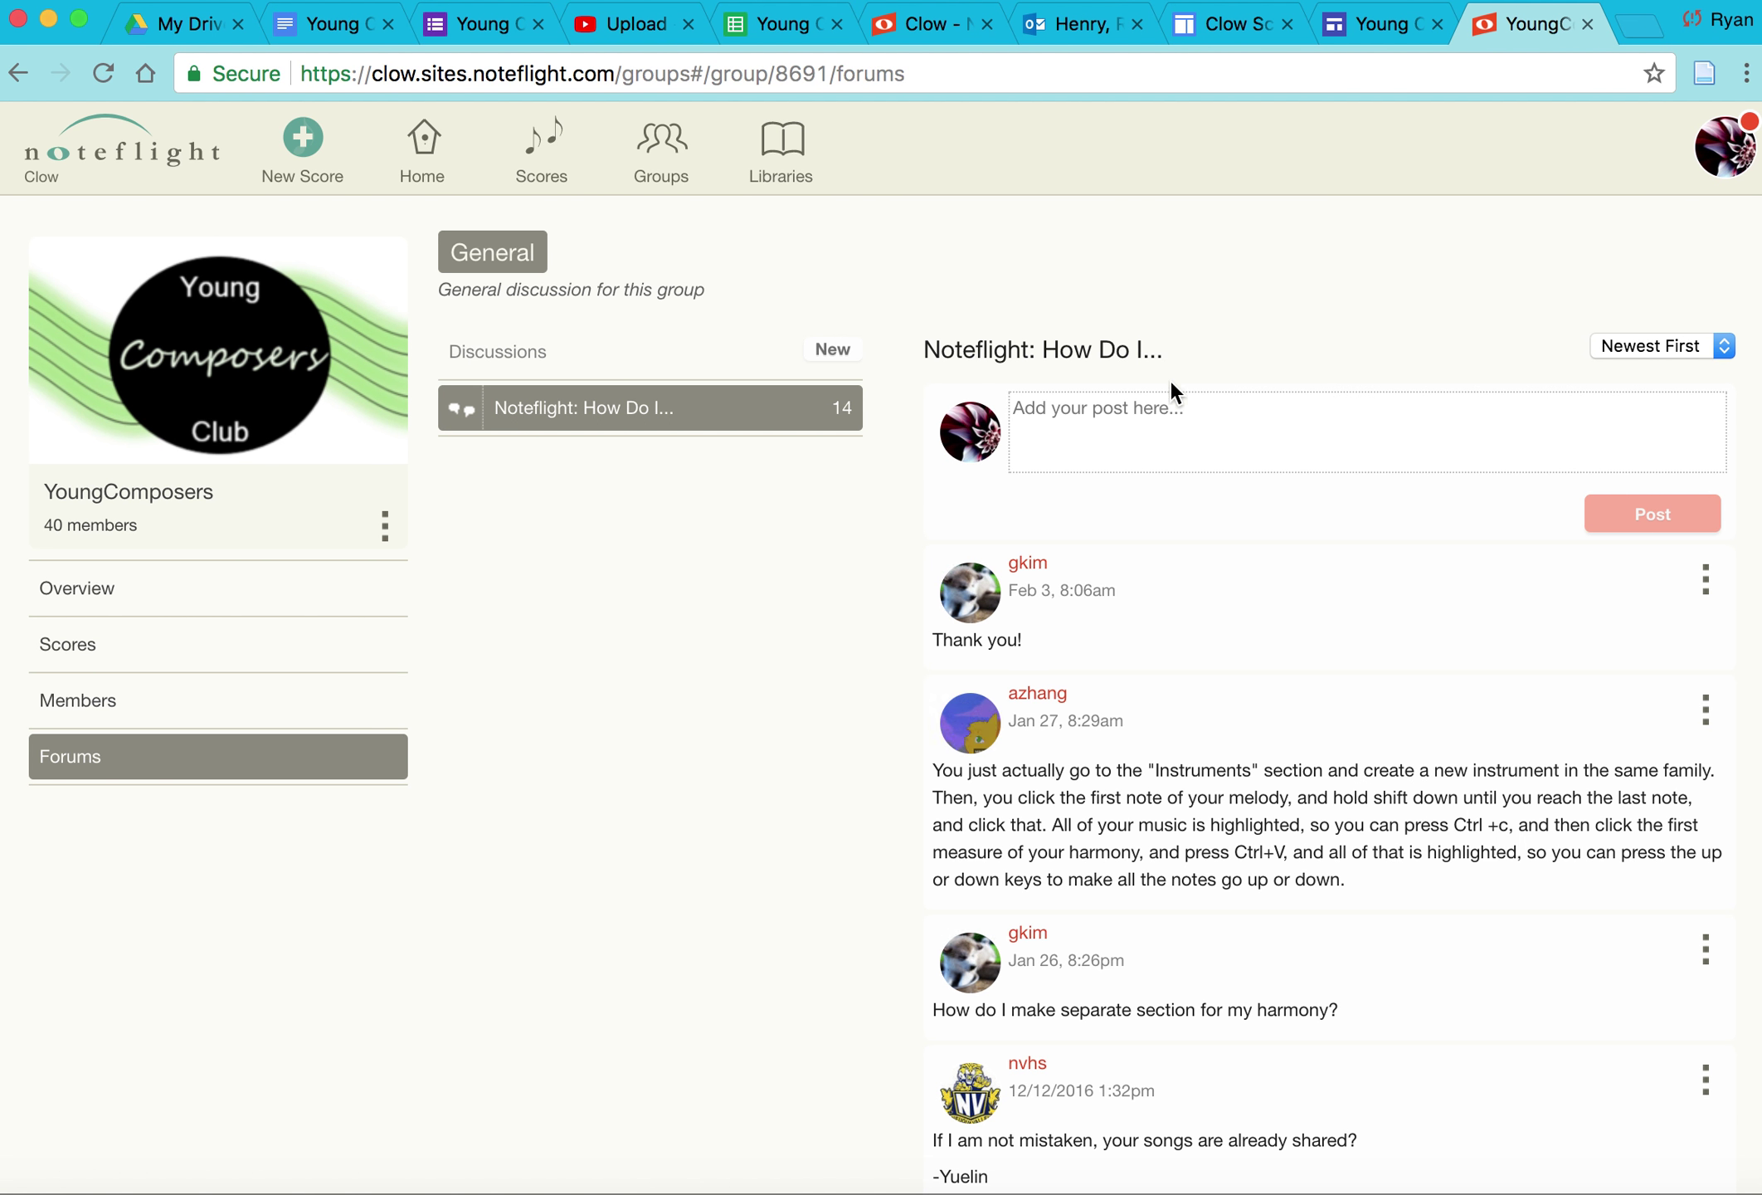
left_click(1155, 409)
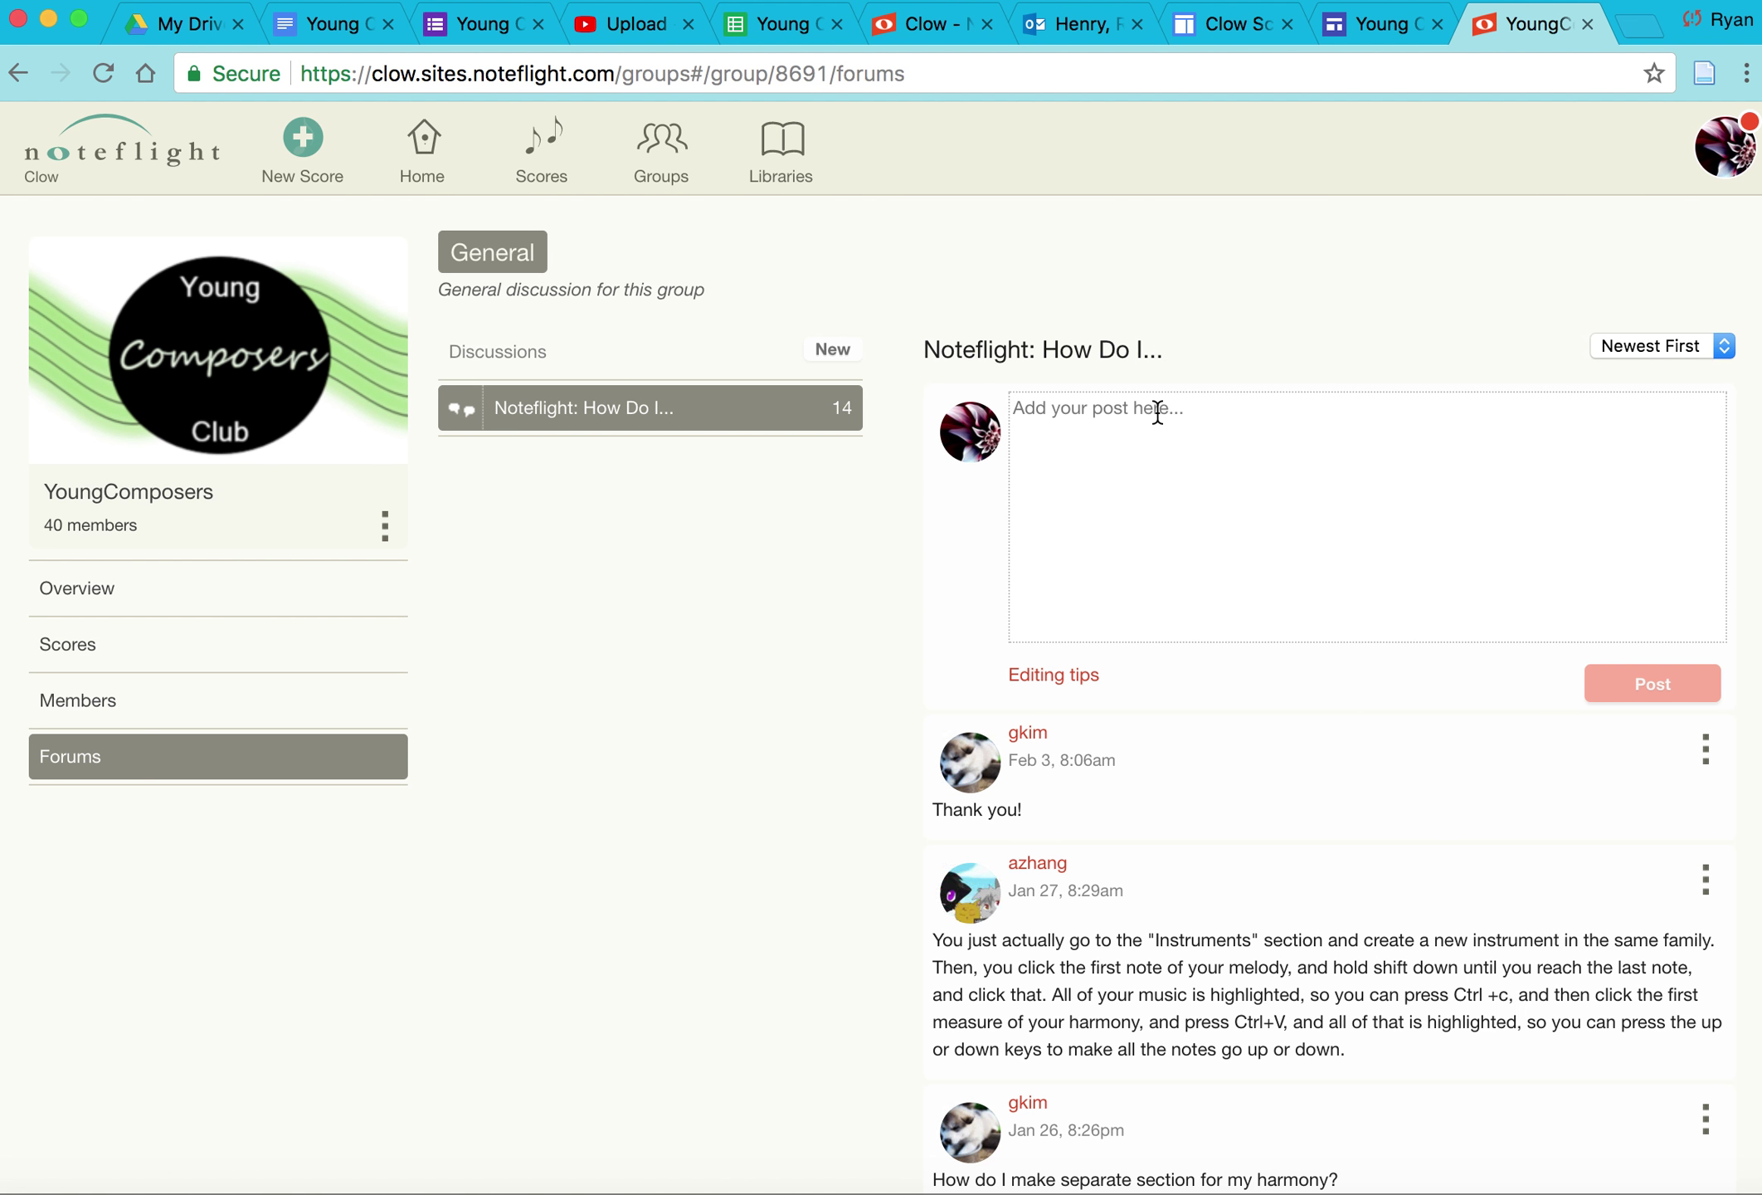
type("How ")
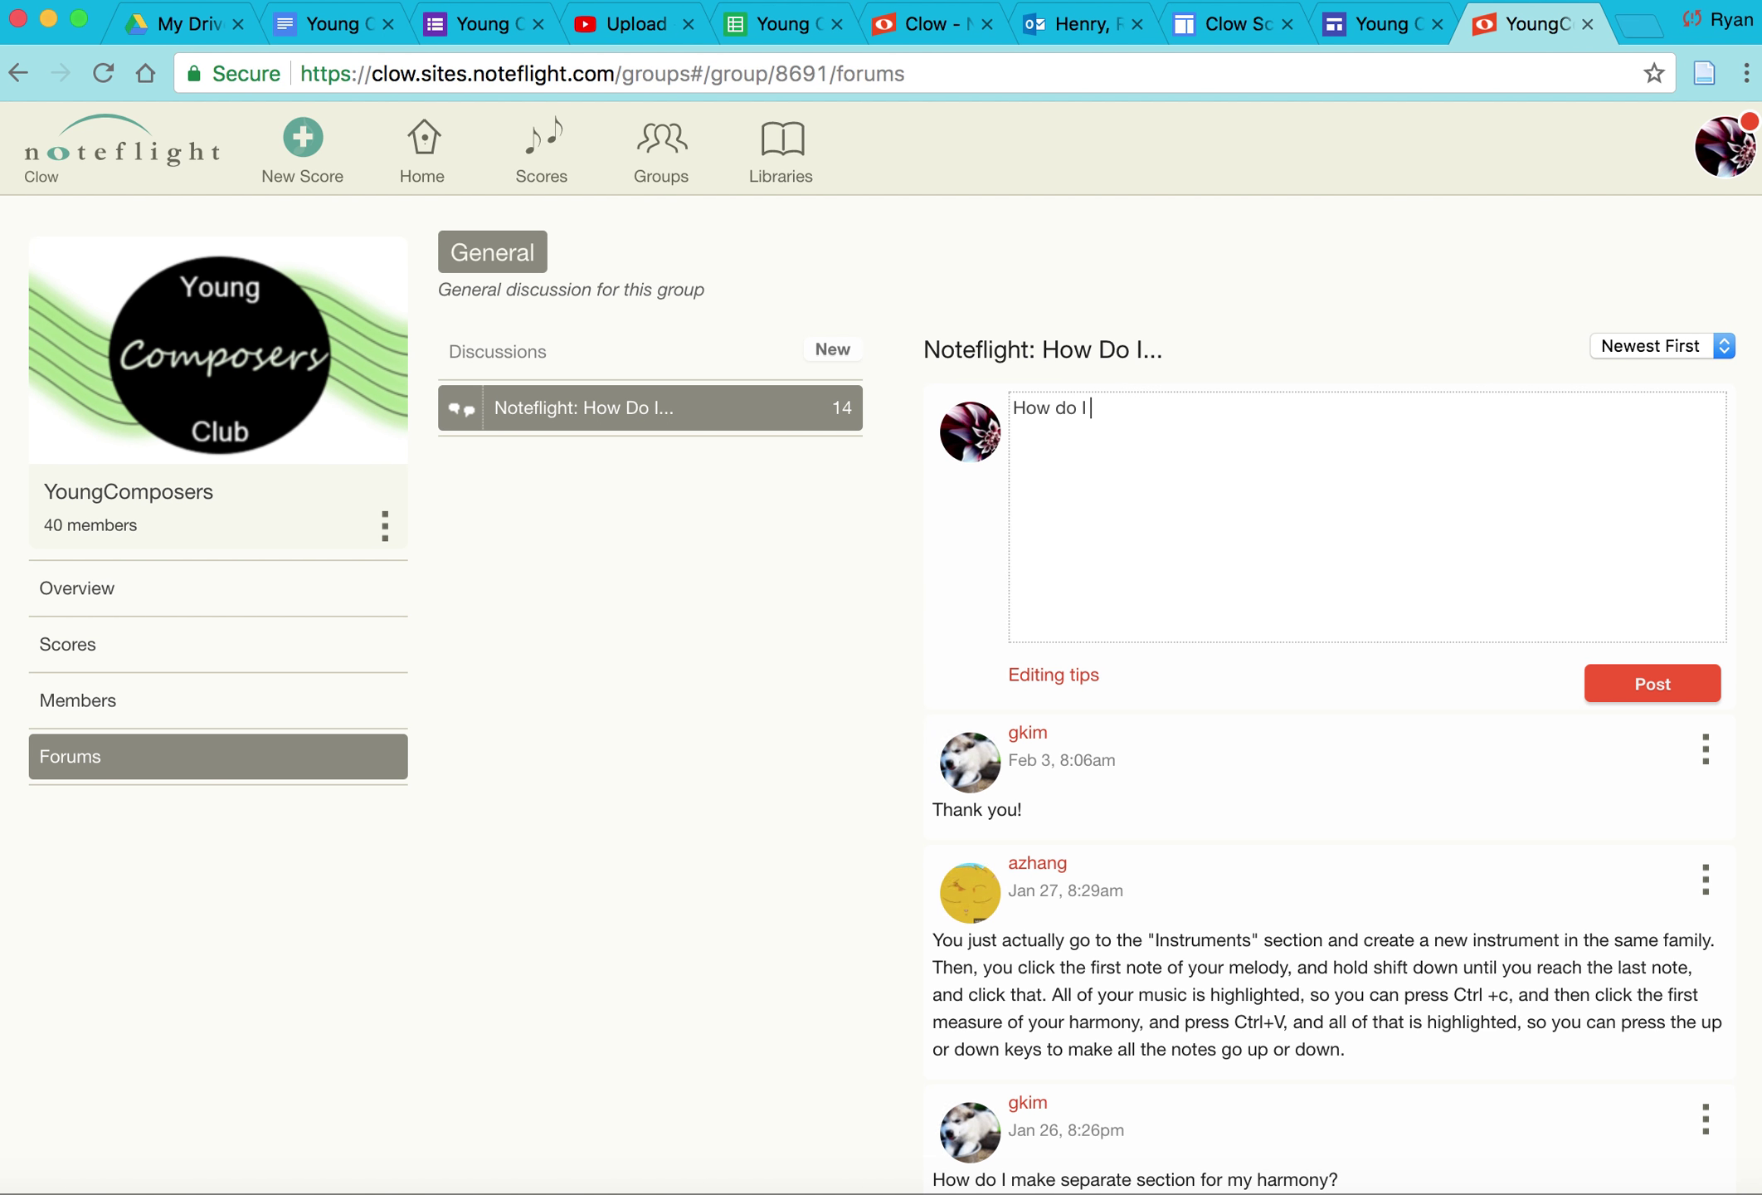
type("do I ")
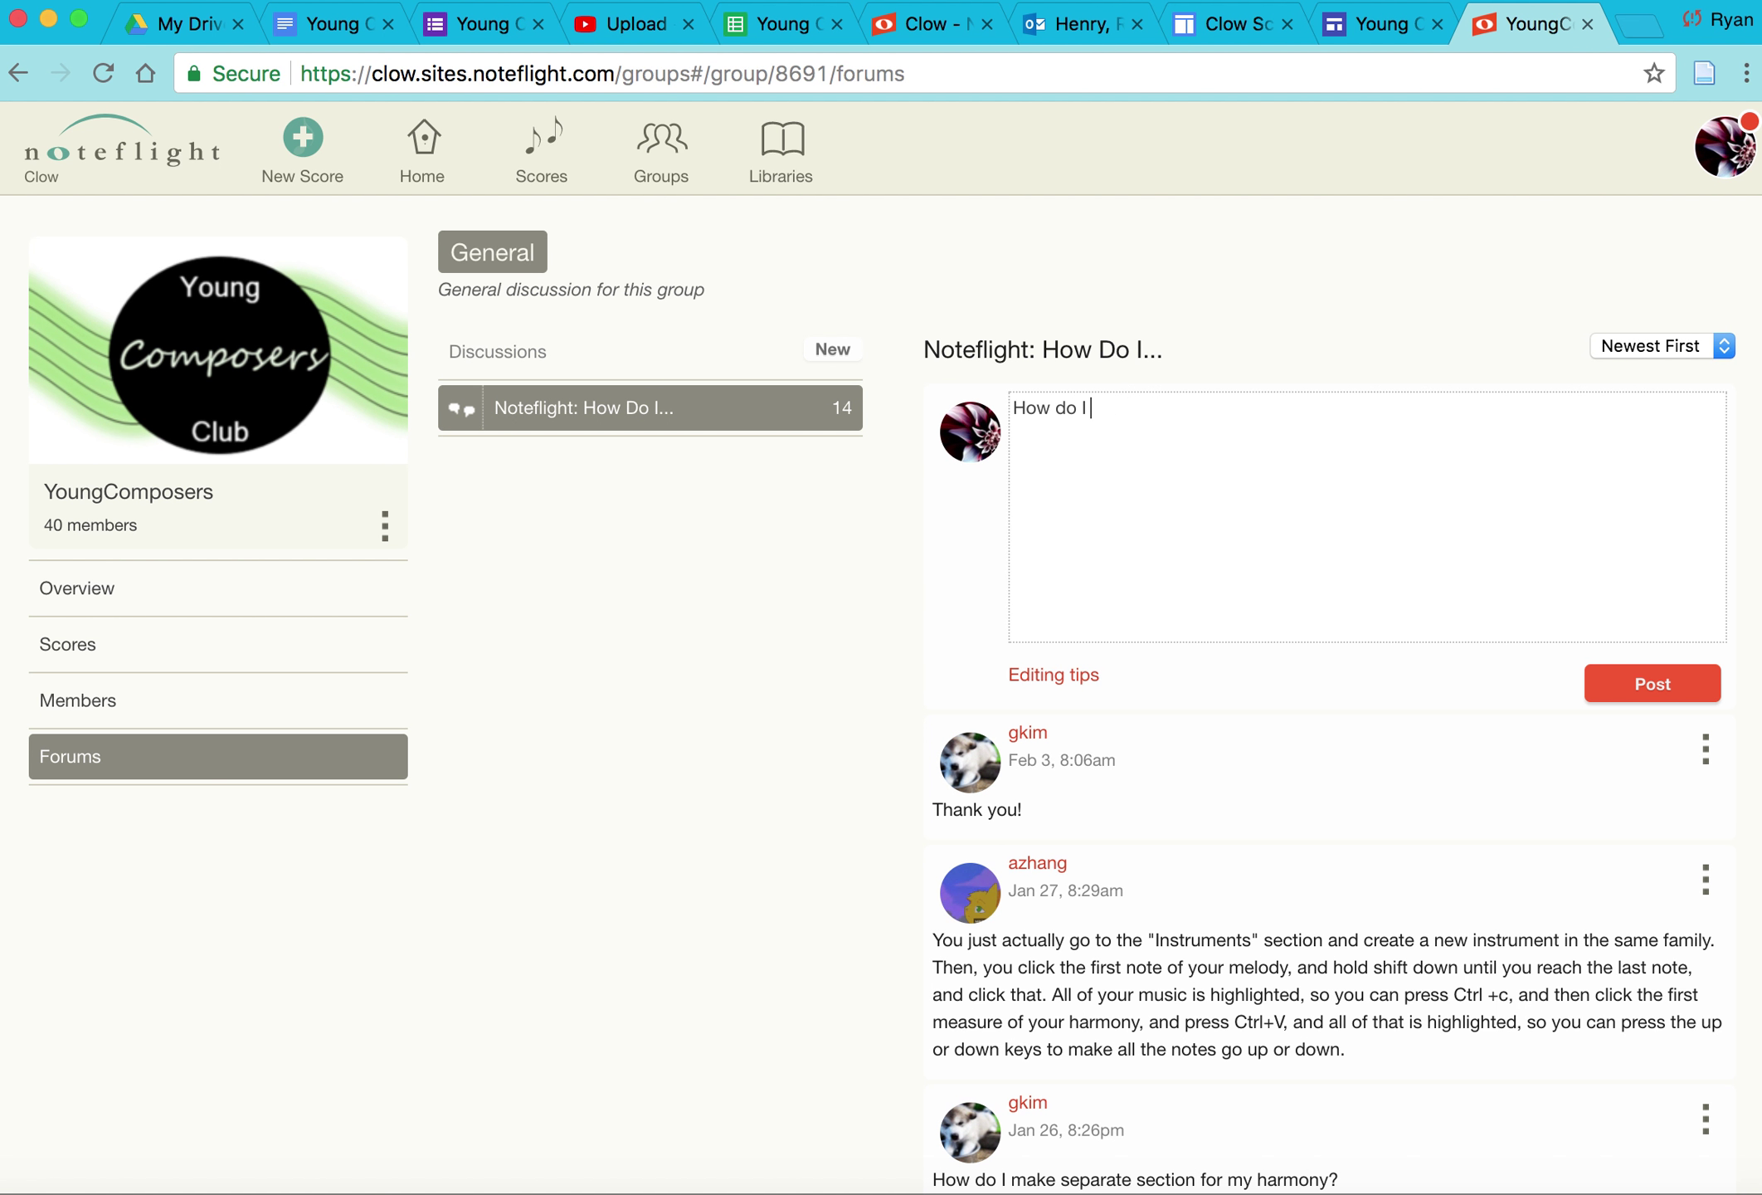
type("change the time signat")
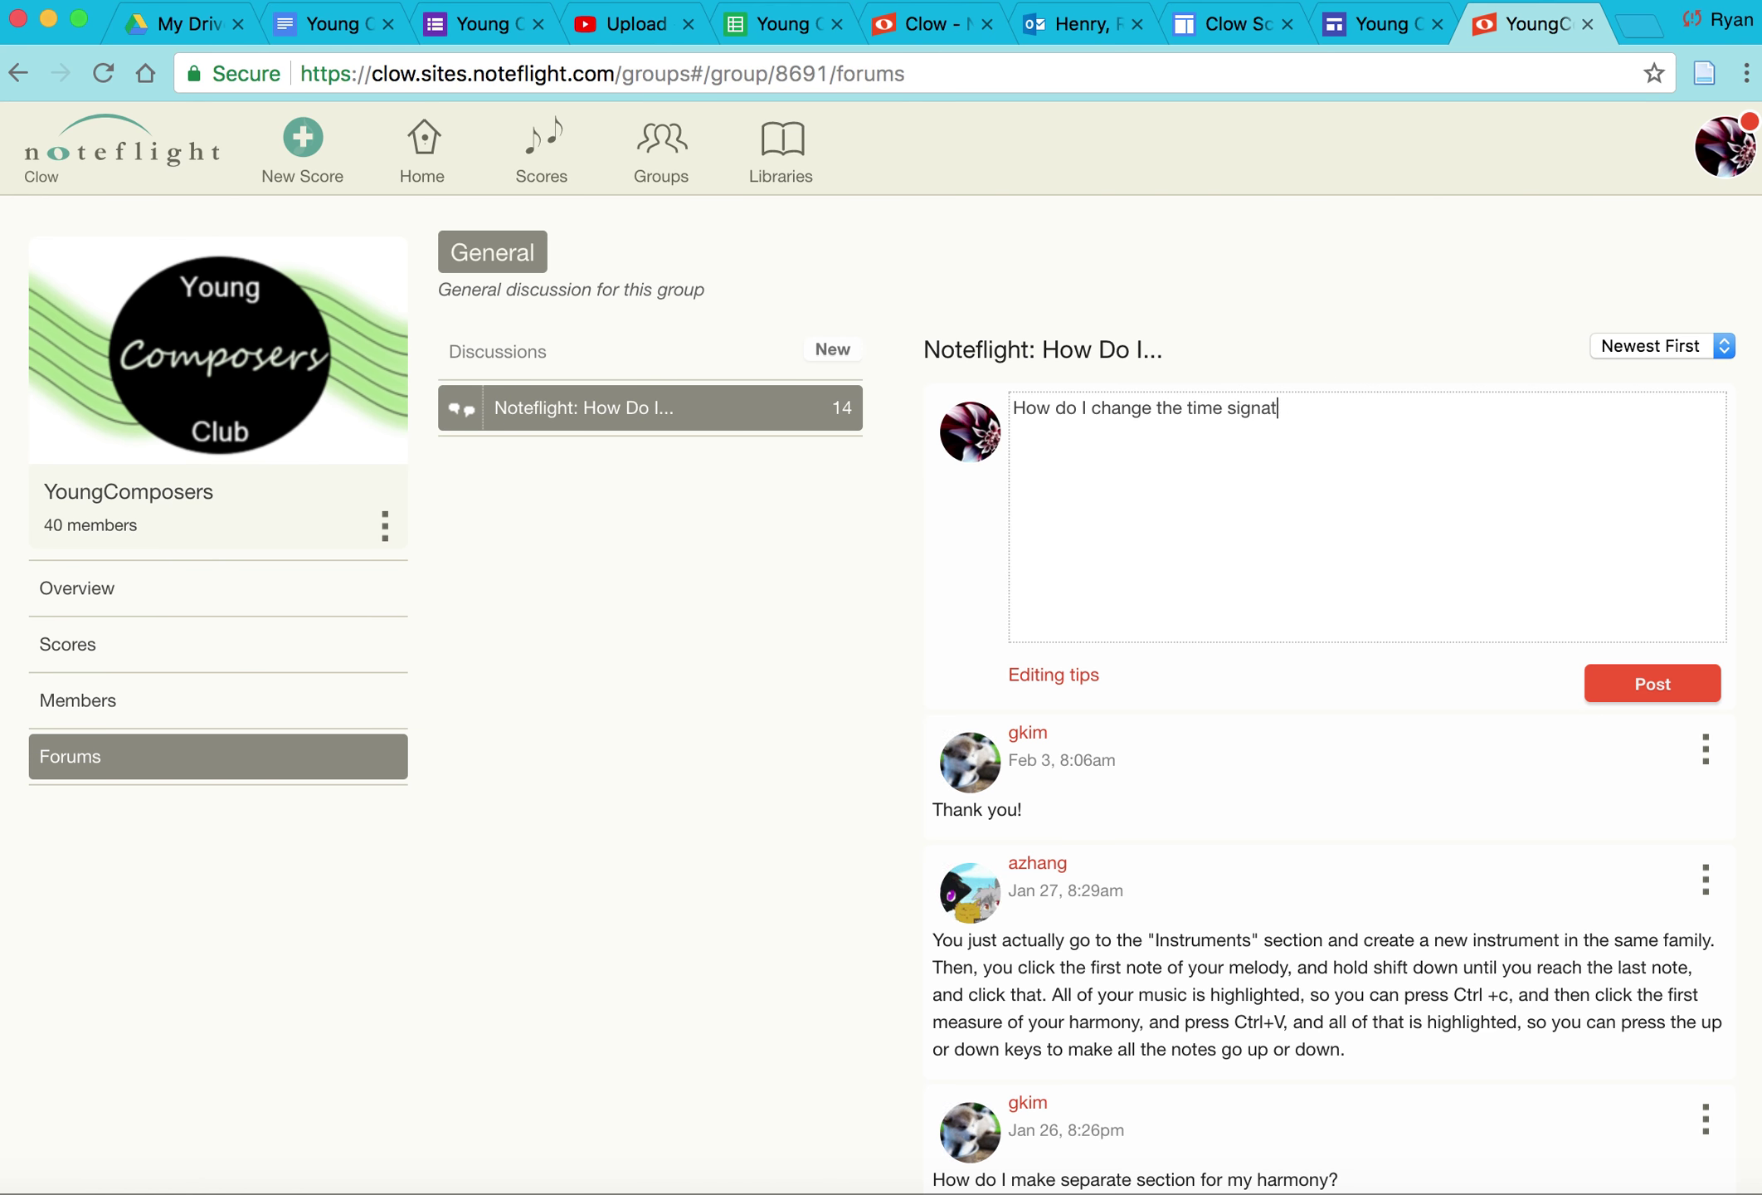
type("ure?")
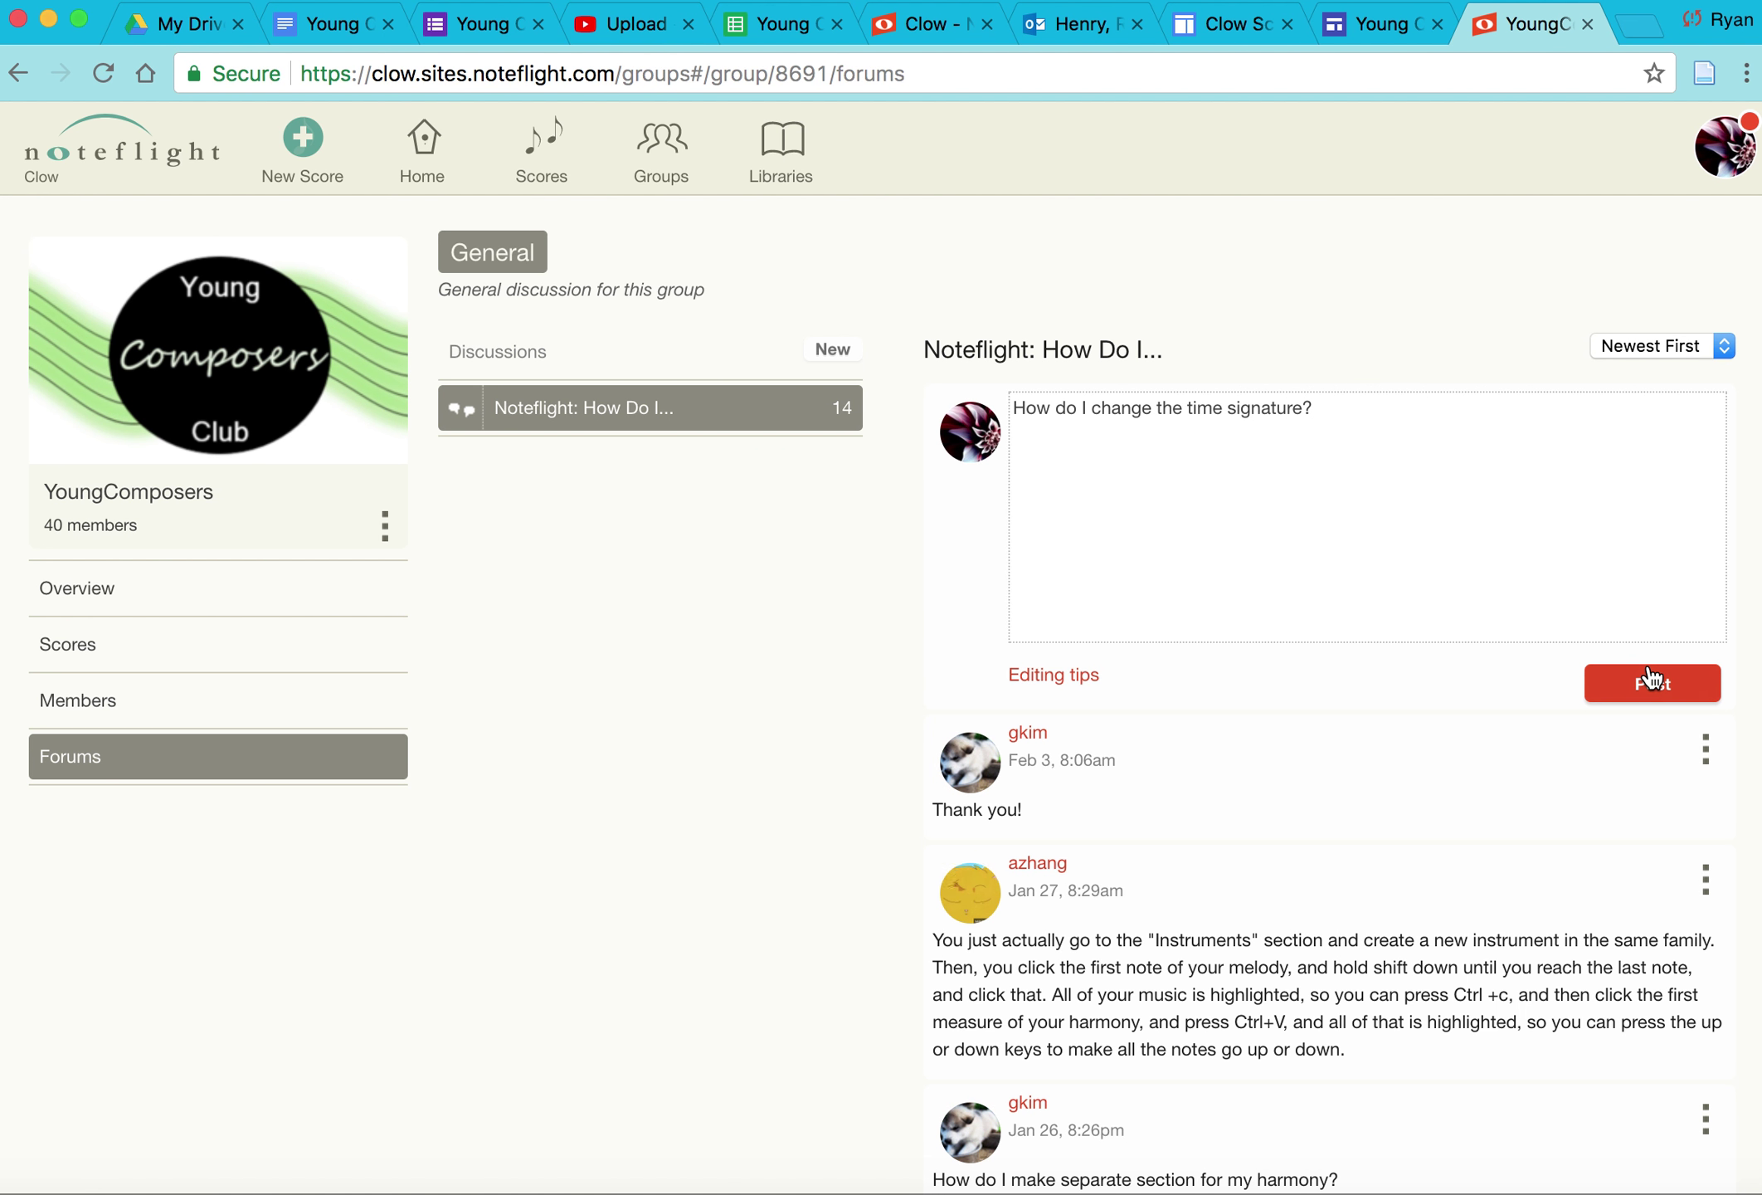
left_click(1649, 679)
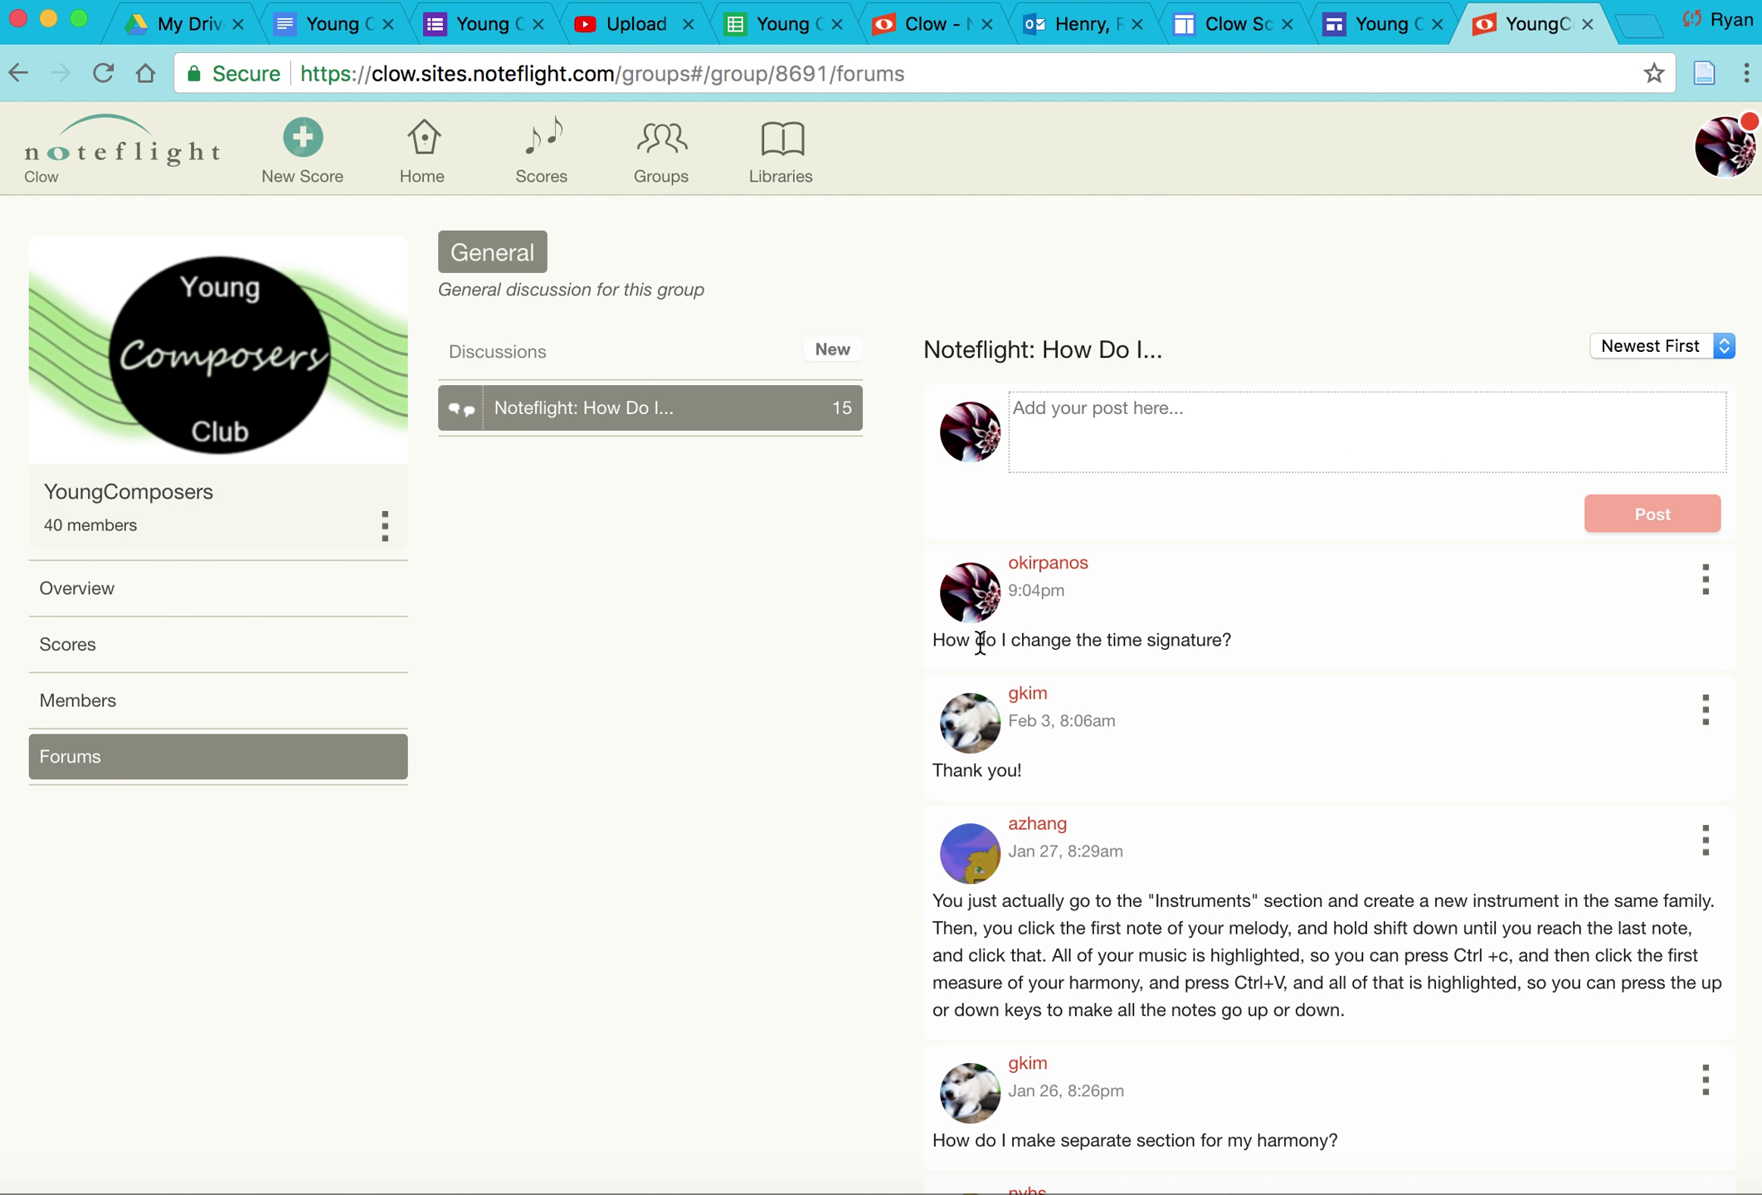
Step: Delete the time signature post and go back to the group's Overview page
left_click(1706, 579)
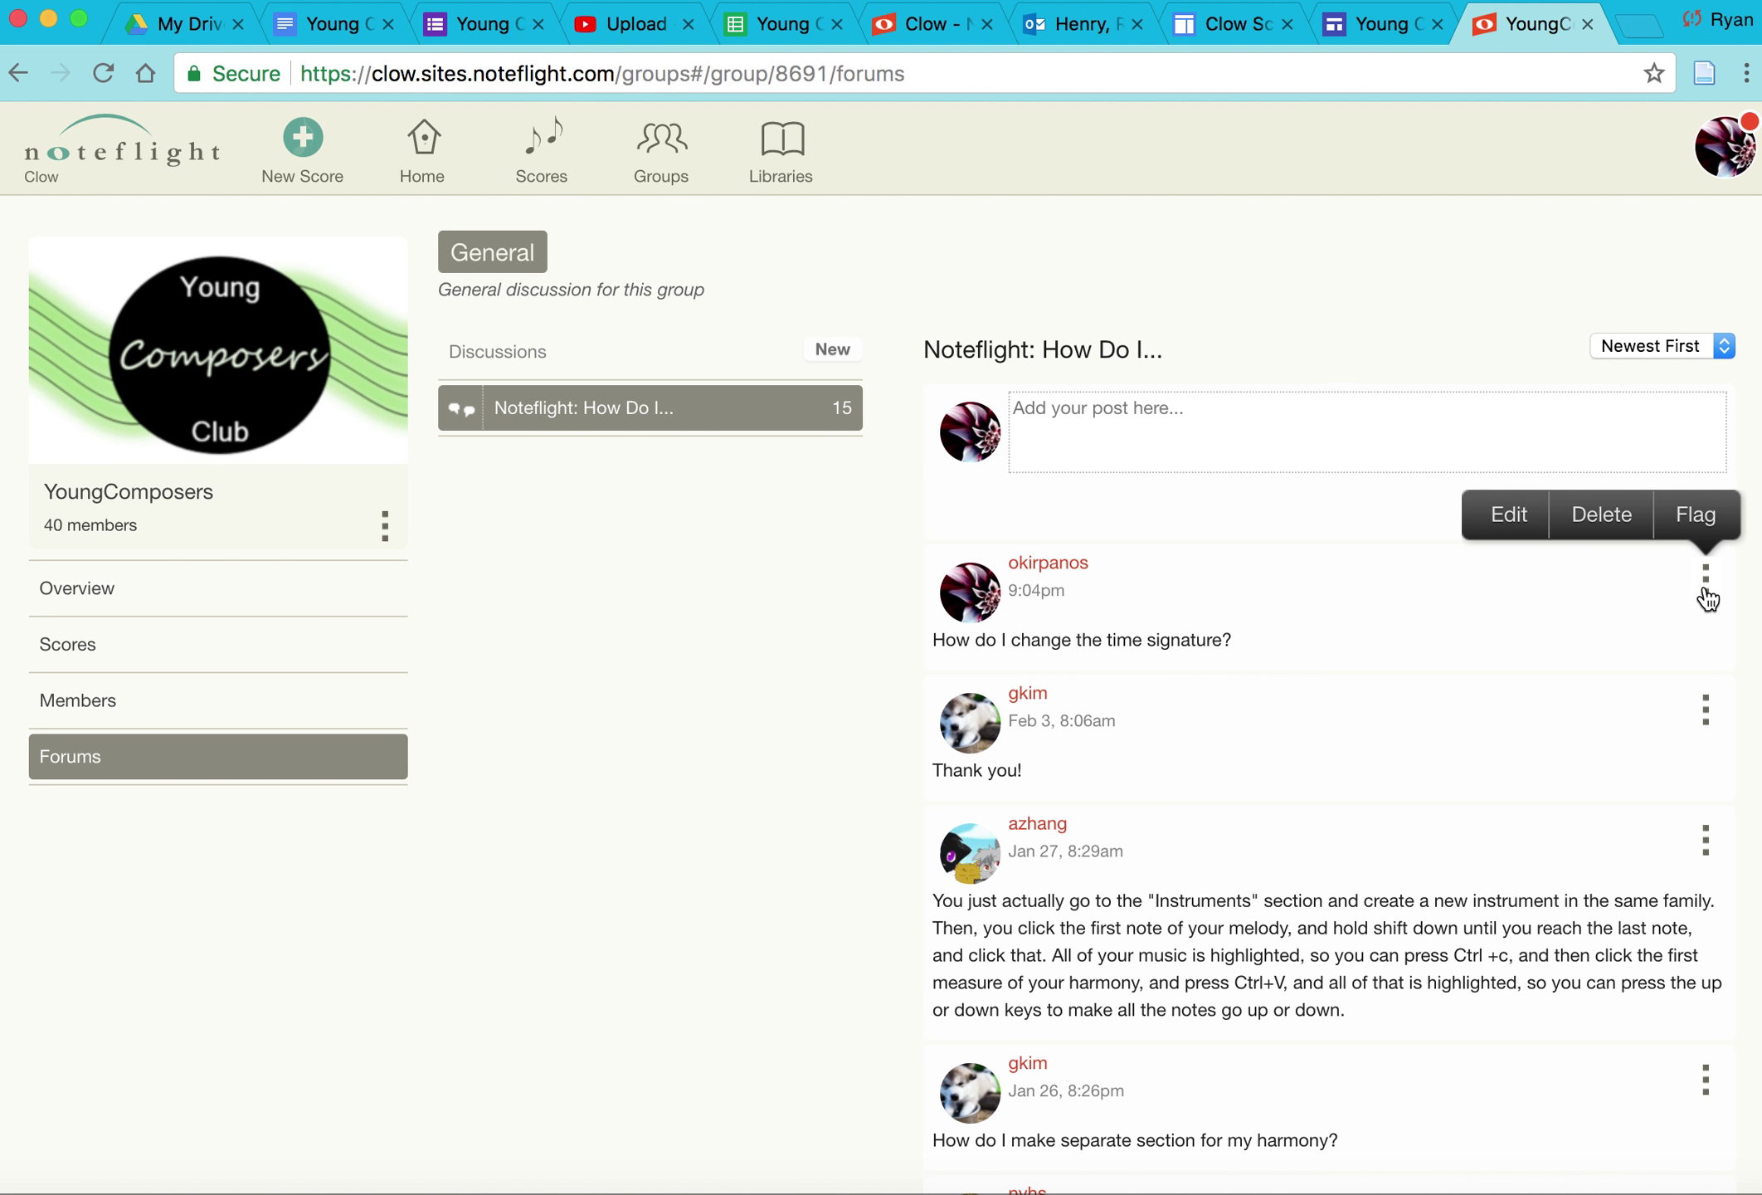
left_click(1602, 515)
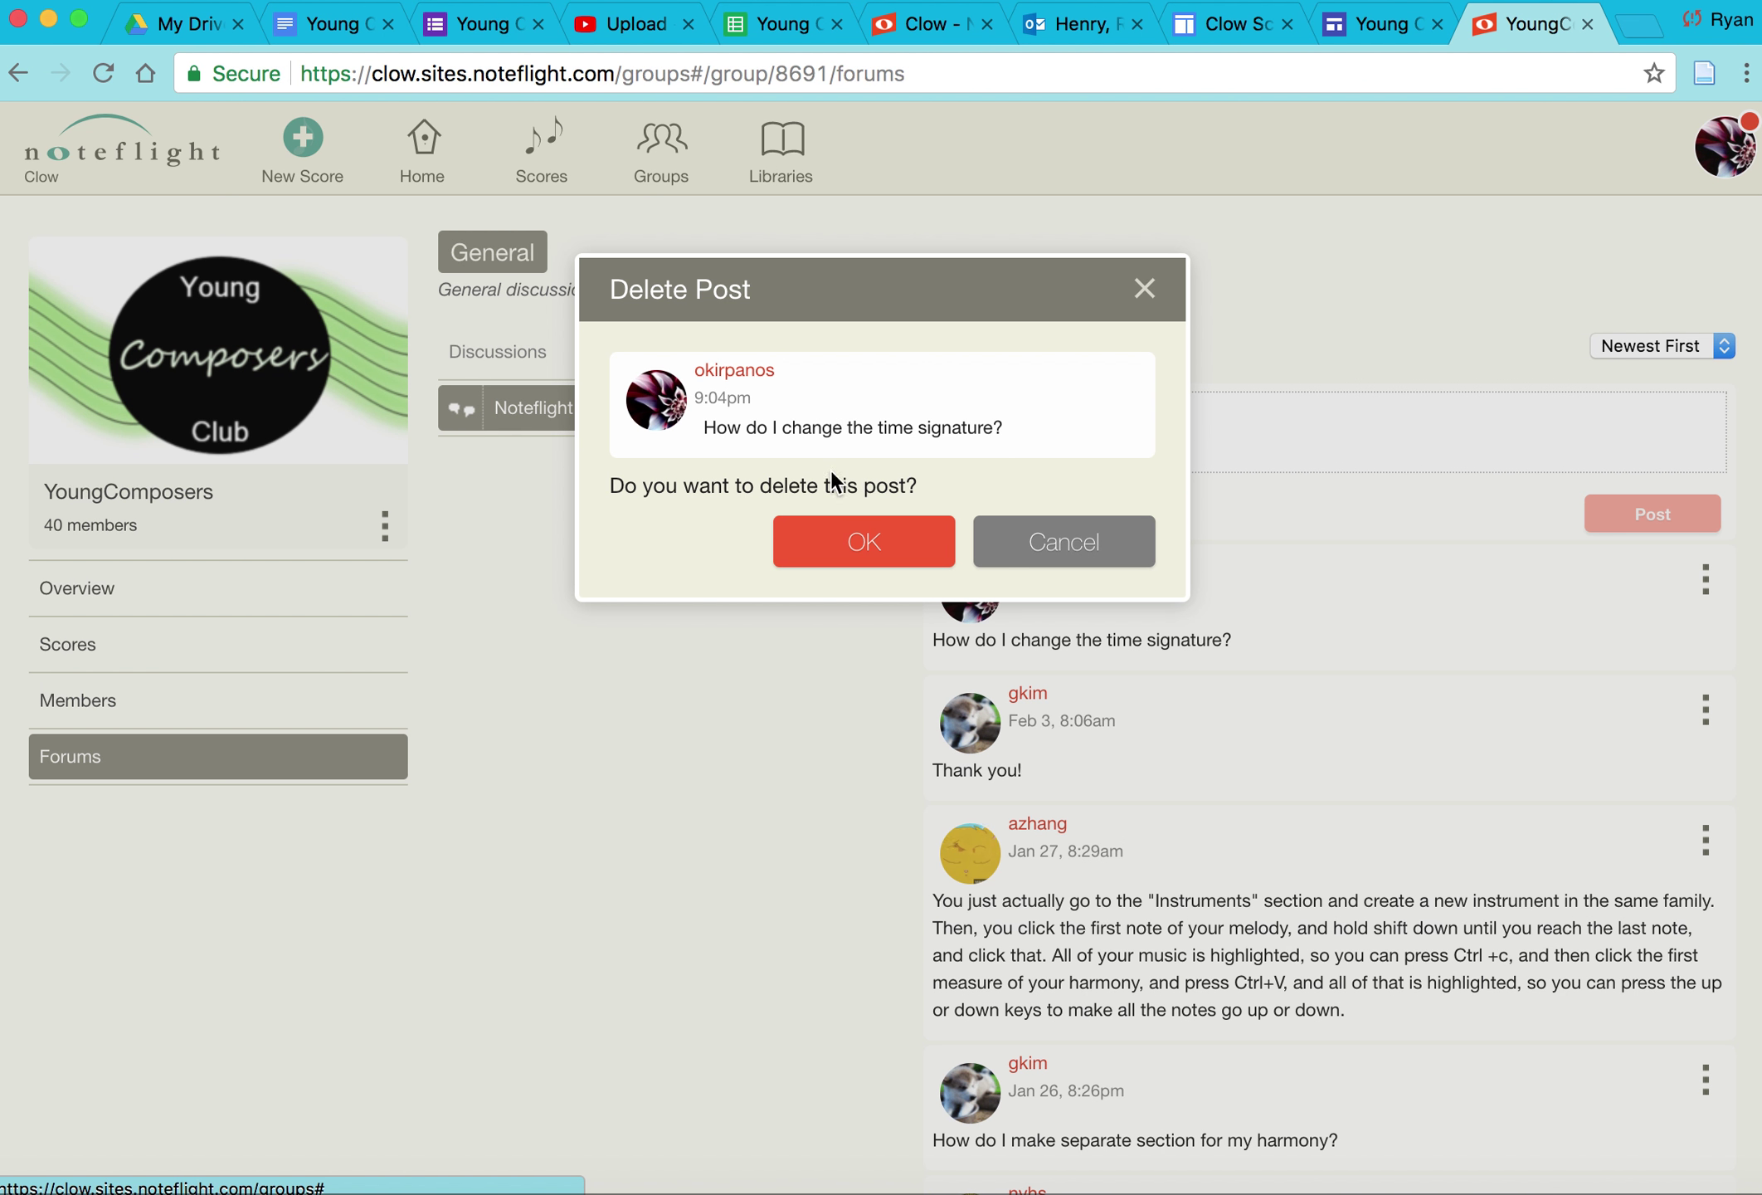
left_click(870, 542)
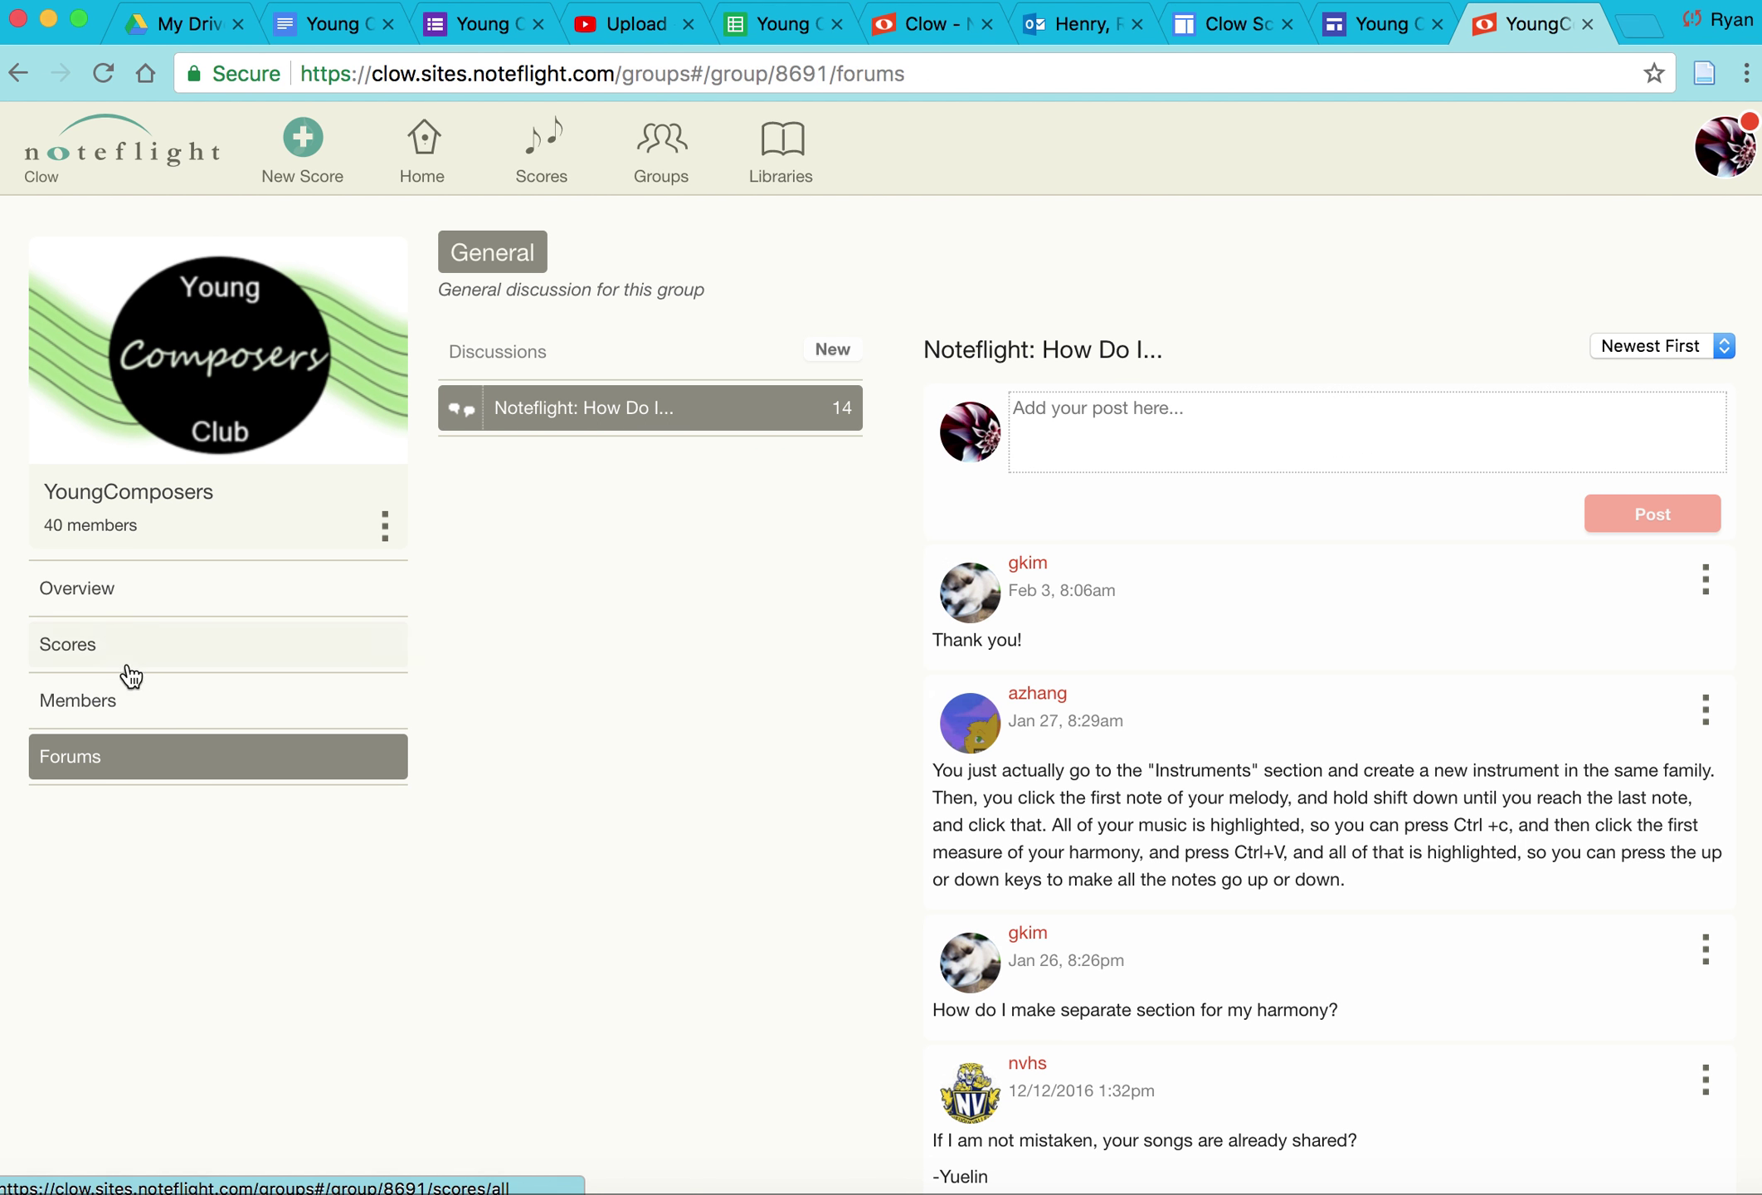
left_click(158, 594)
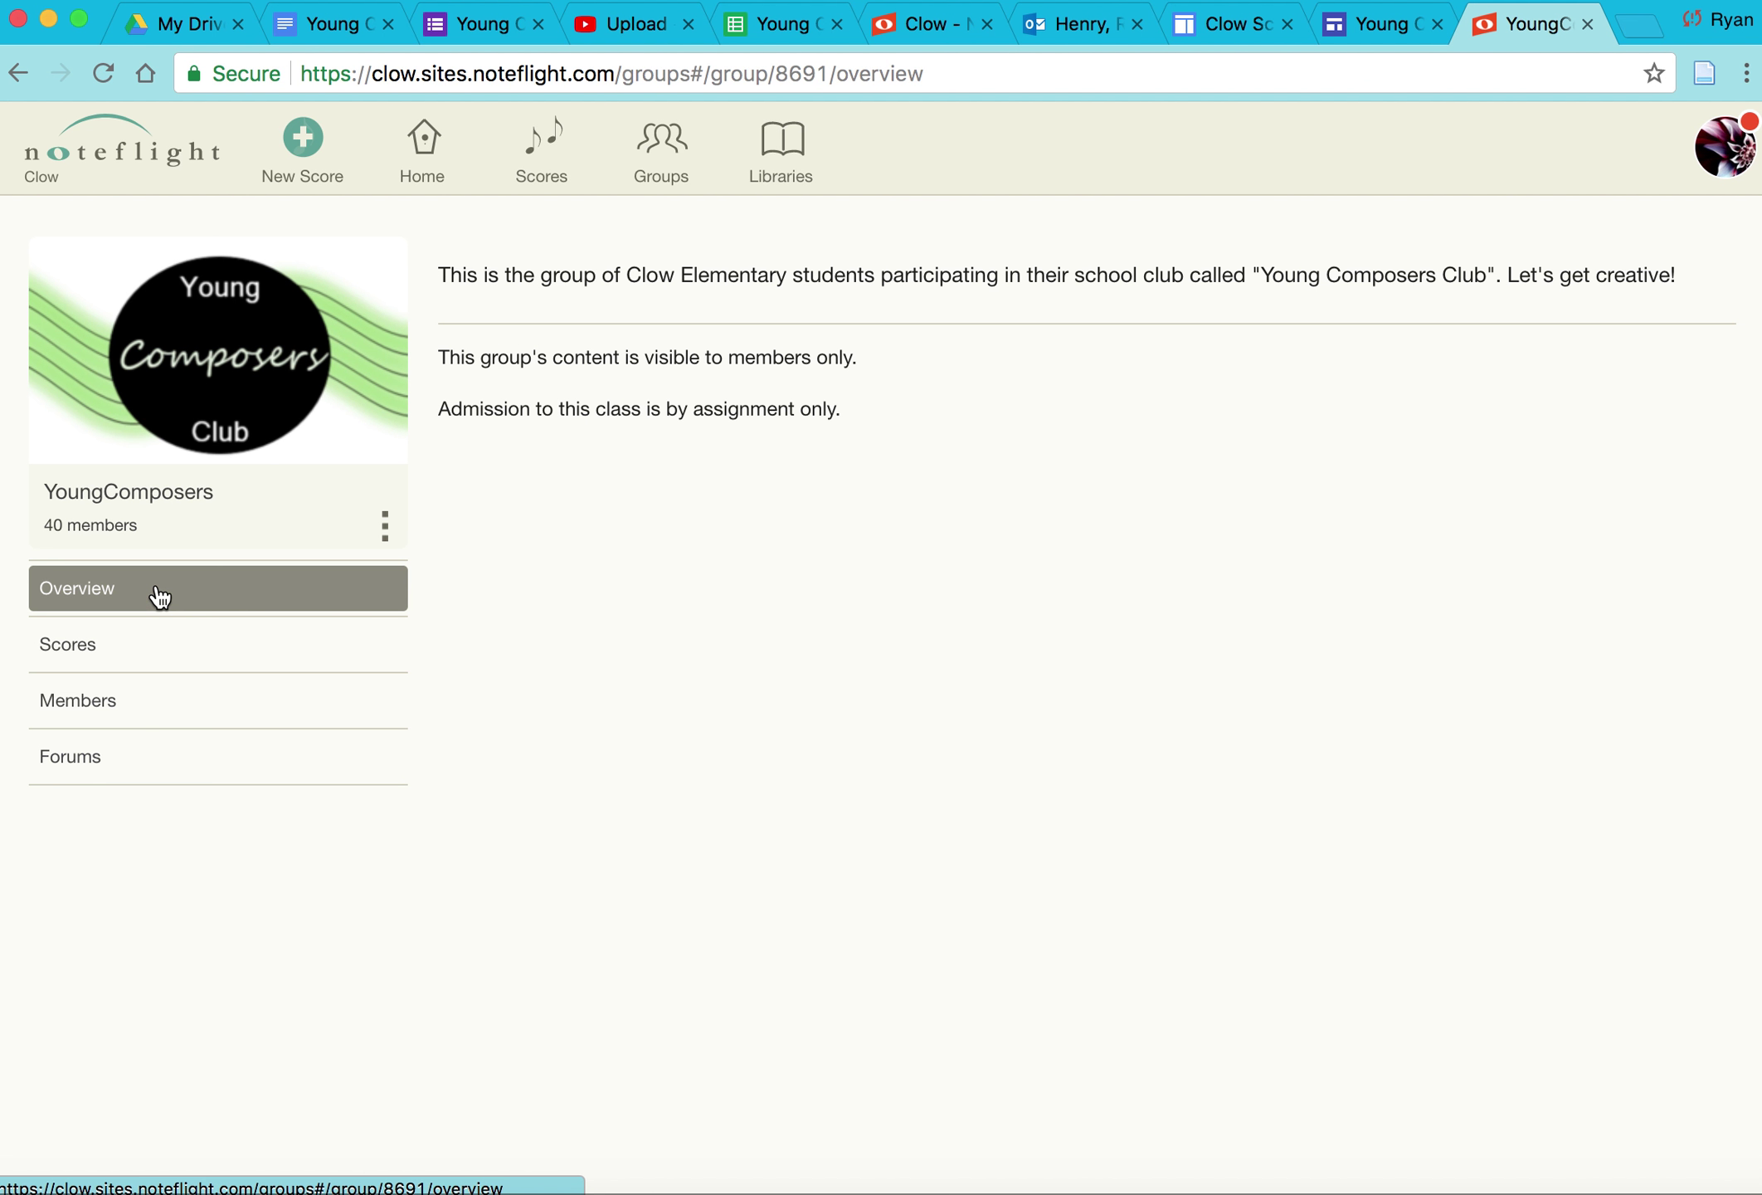